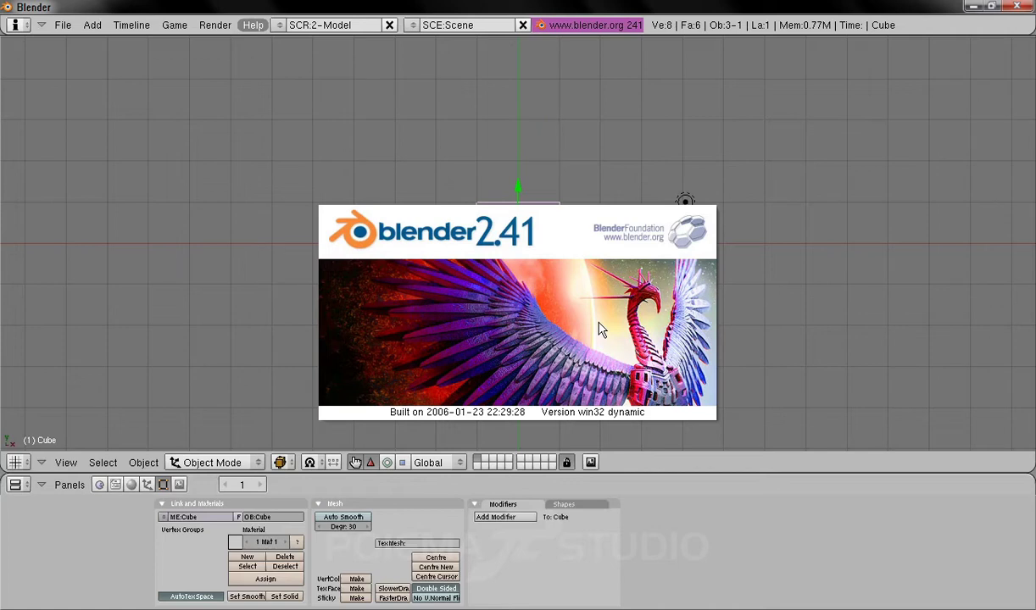
# Step: Dismiss the splash screen and switch the workspace to the 7-Animasi screen layout
pyautogui.click(598, 329)
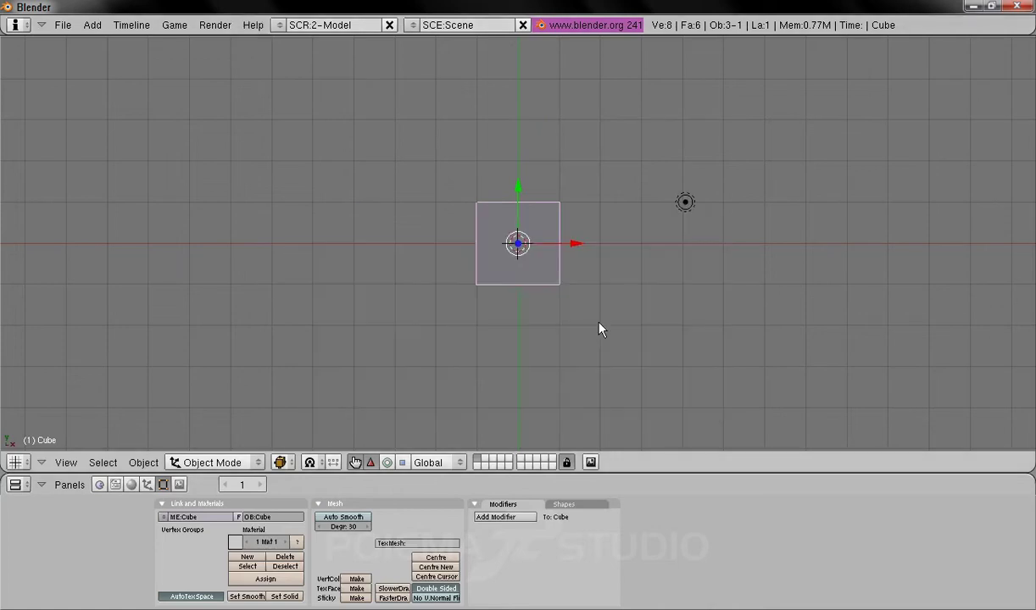
pyautogui.click(281, 27)
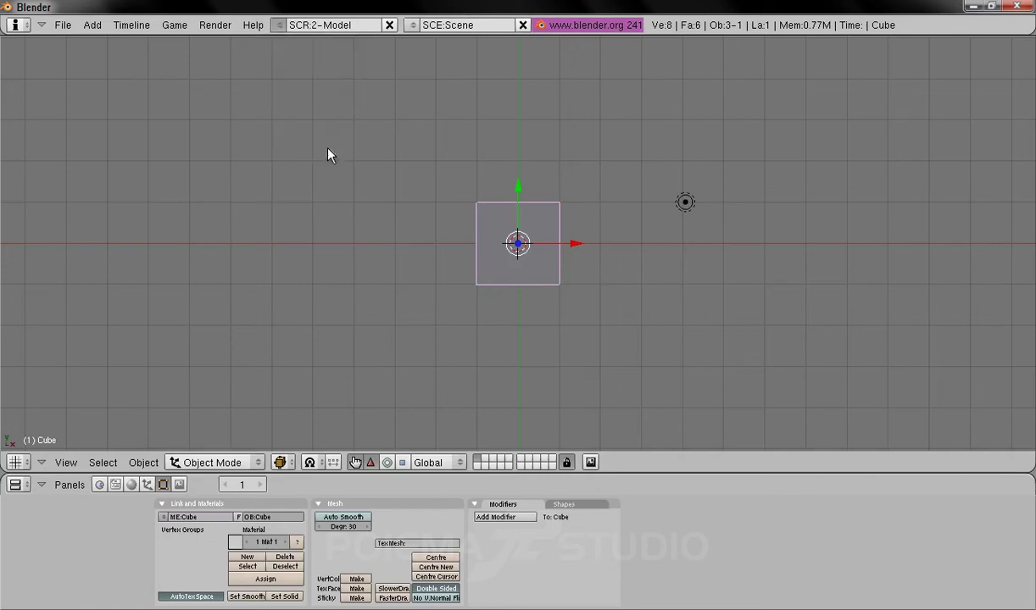
pyautogui.click(329, 153)
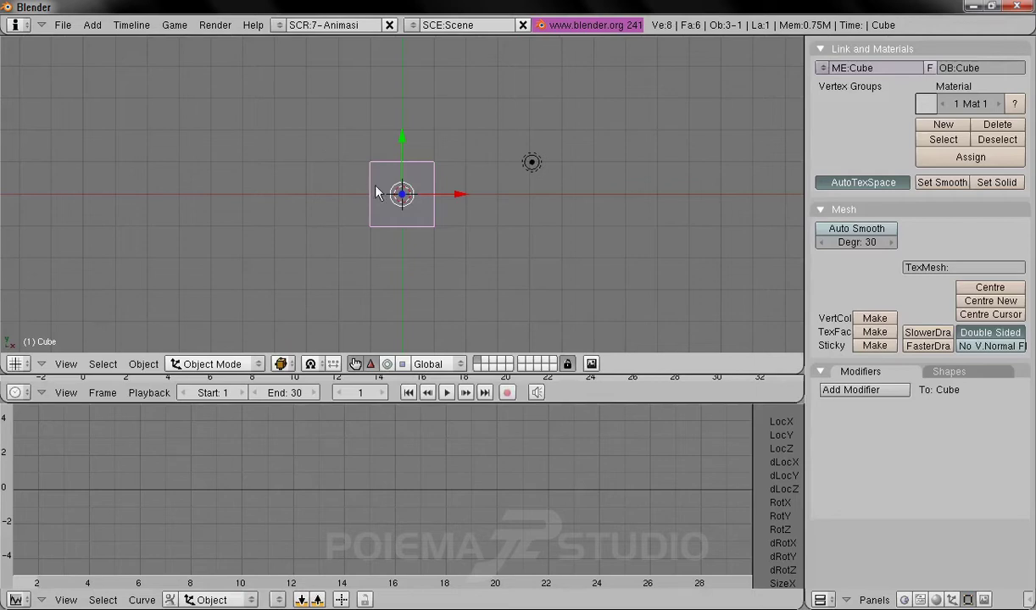
# Step: Show the default cube's Transform Properties at an enlarged size and rename the cube Kotak_1
pyautogui.keyDown('shift'); pyautogui.moveTo(402, 197); pyautogui.dragTo(459, 235, button='middle'); pyautogui.keyUp('shift')
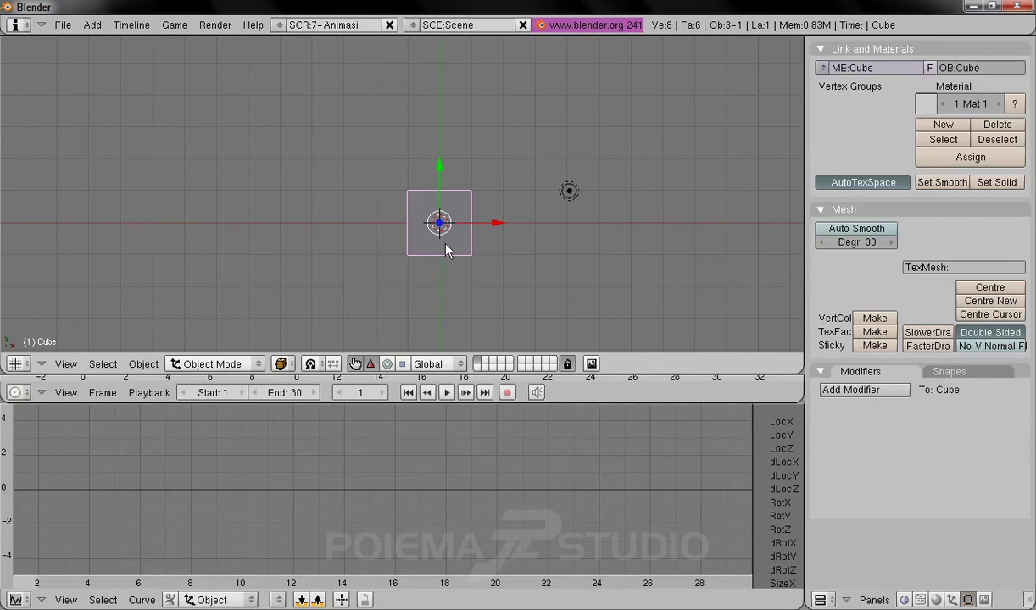
pyautogui.click(140, 364)
pyautogui.click(138, 336)
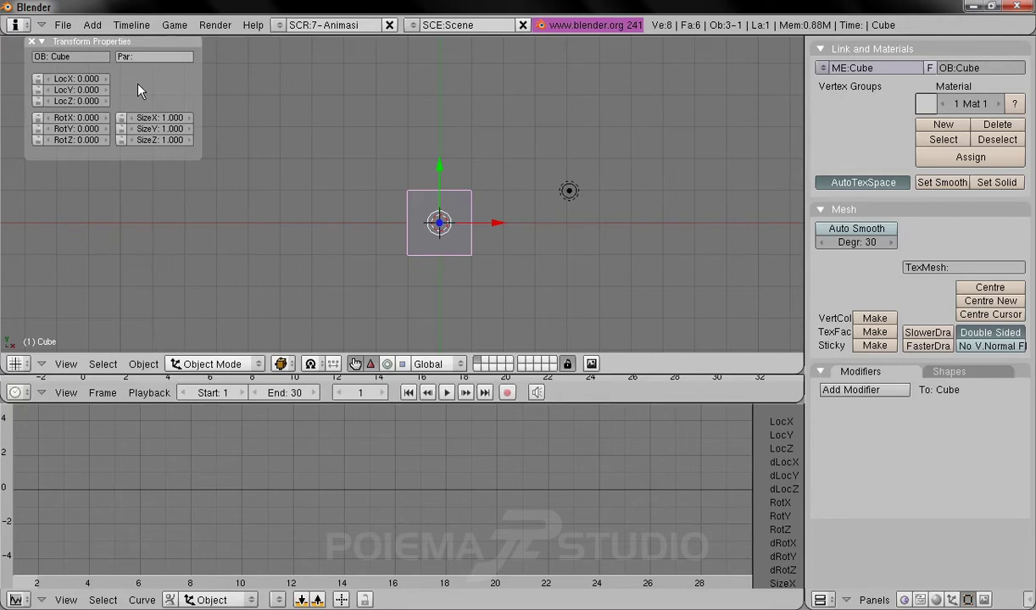
pyautogui.press('KP_Add')
pyautogui.press('KP_Add')
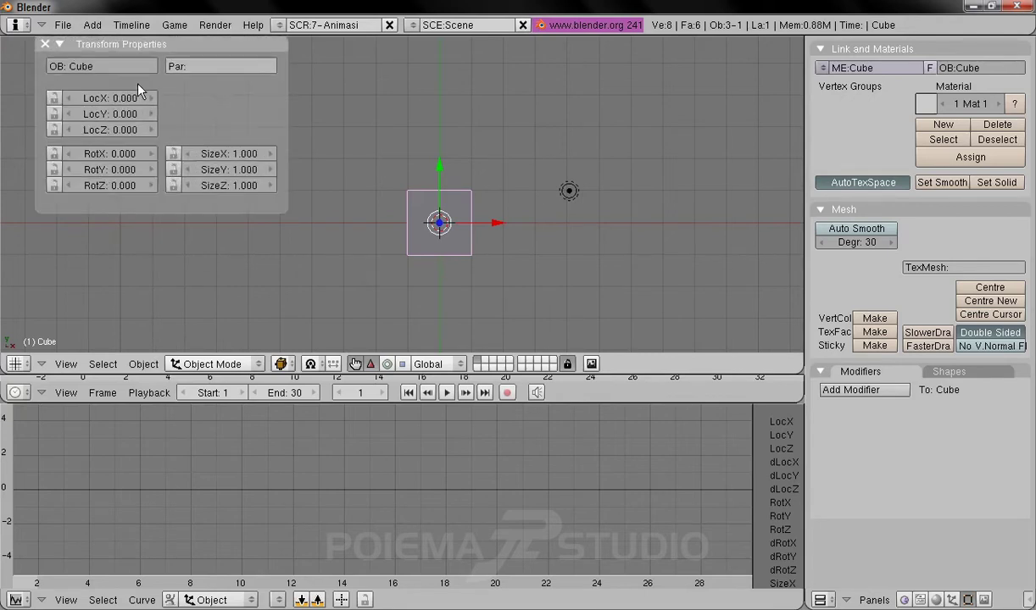
pyautogui.click(136, 75)
pyautogui.write('Ko')
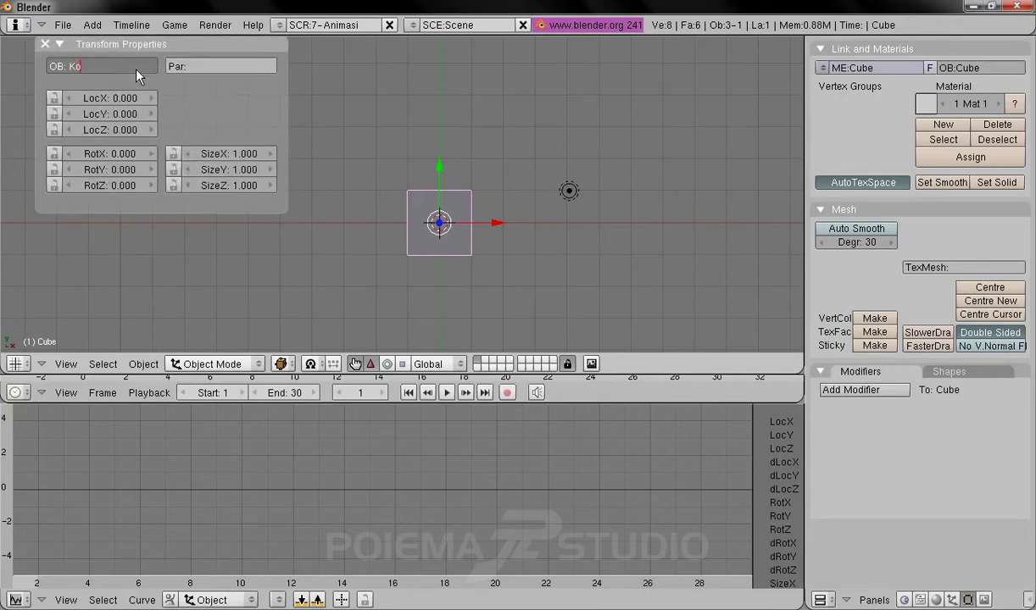
pyautogui.write('tak_1')
pyautogui.press('Return')
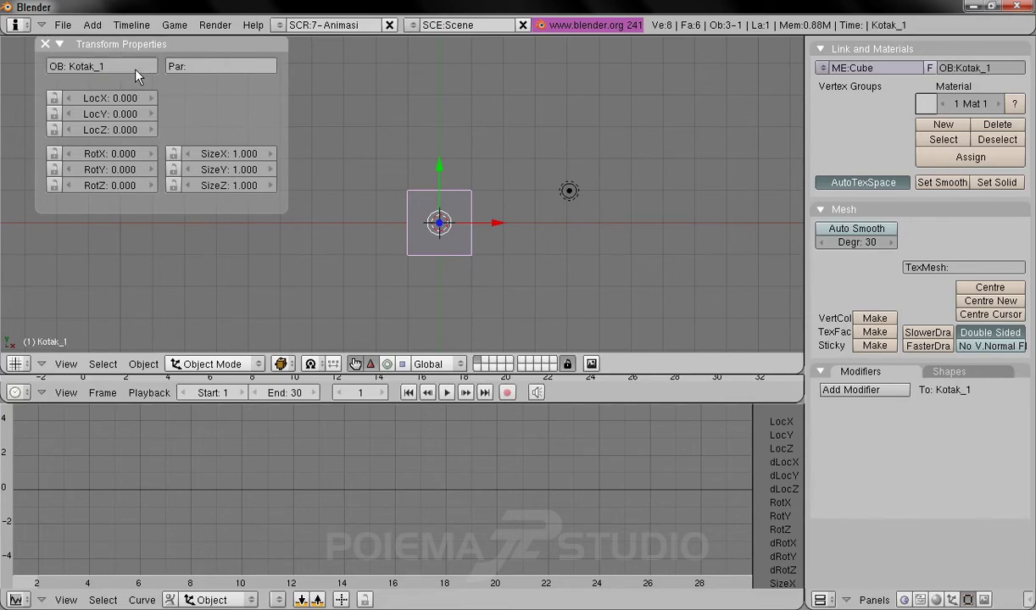
# Step: Set Kotak_1's Y size to 2 and apply its size and rotation
pyautogui.click(225, 171)
pyautogui.write('2')
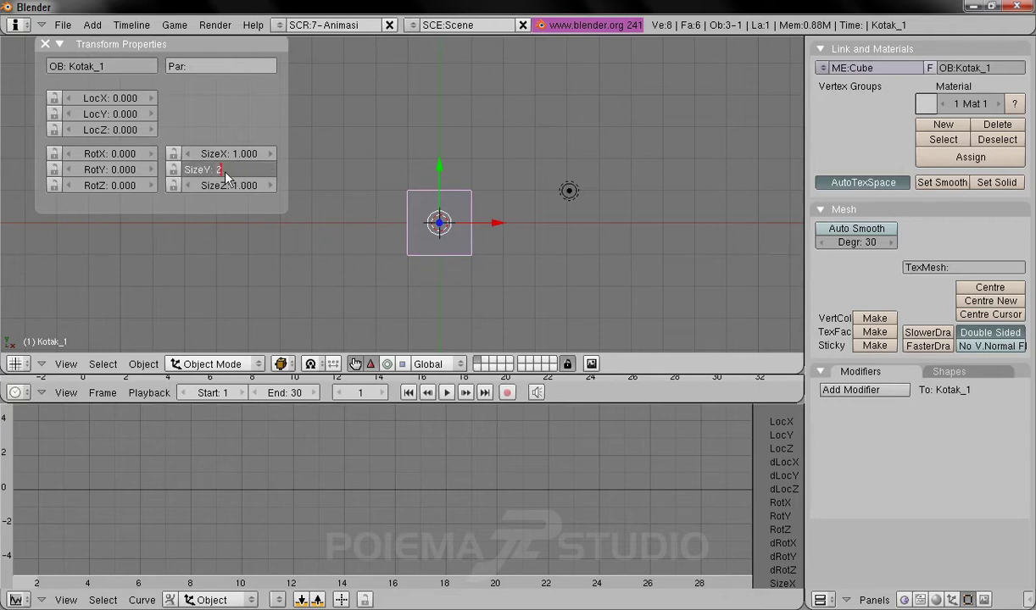
pyautogui.press('Return')
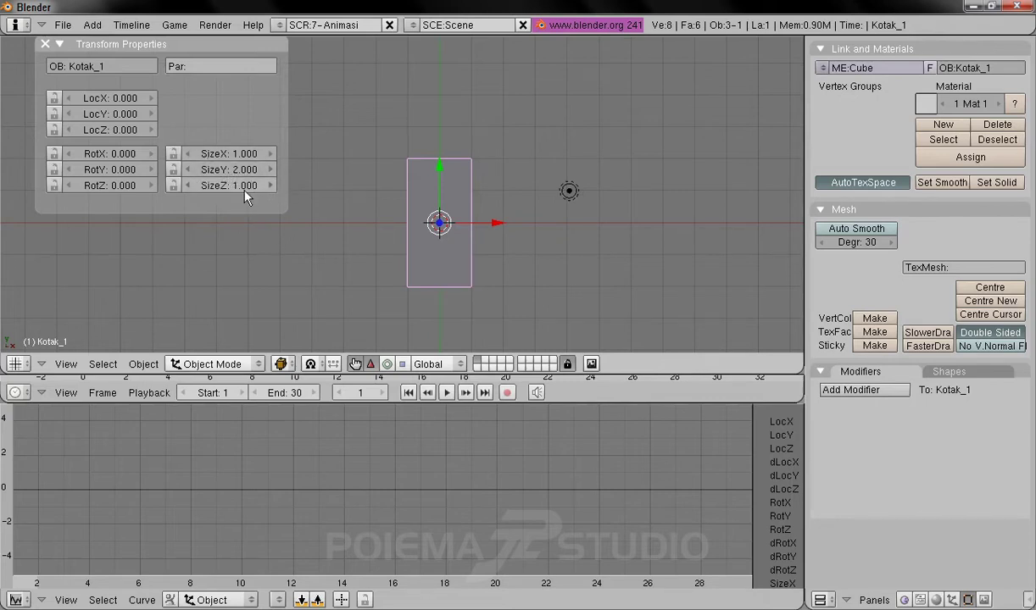
pyautogui.click(141, 366)
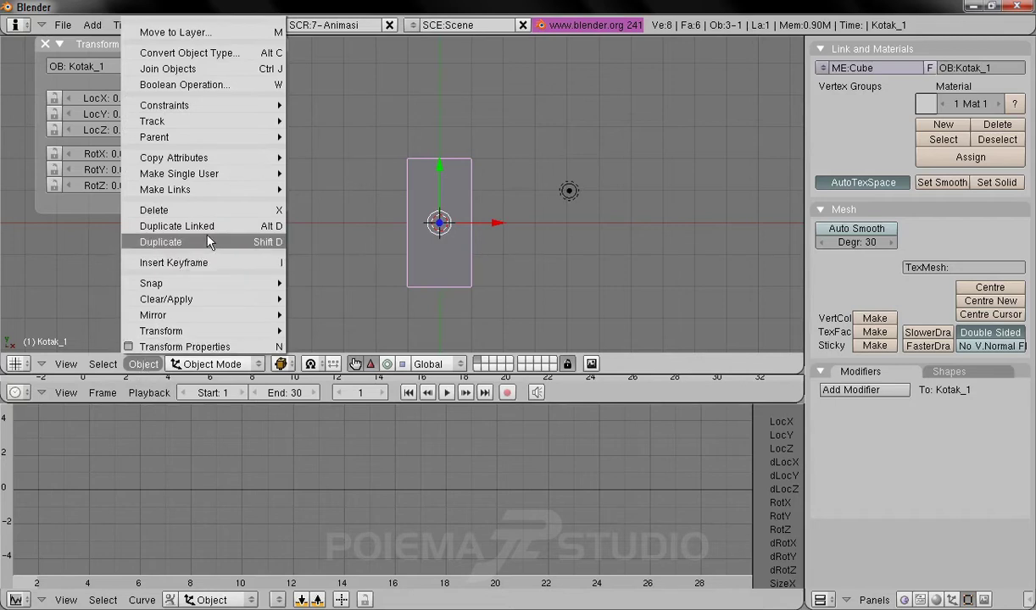
pyautogui.moveTo(198, 301)
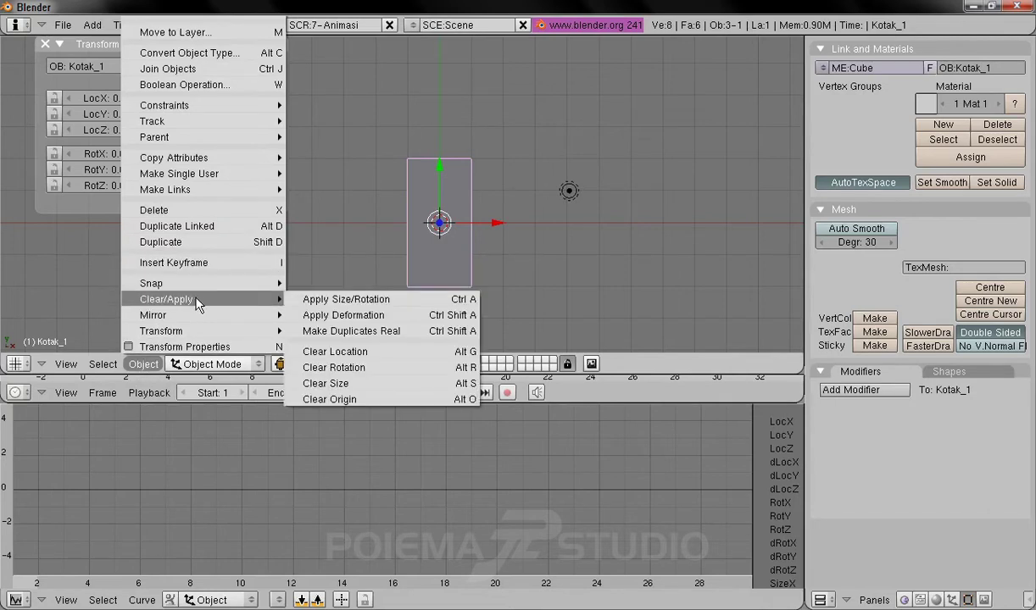
pyautogui.click(382, 300)
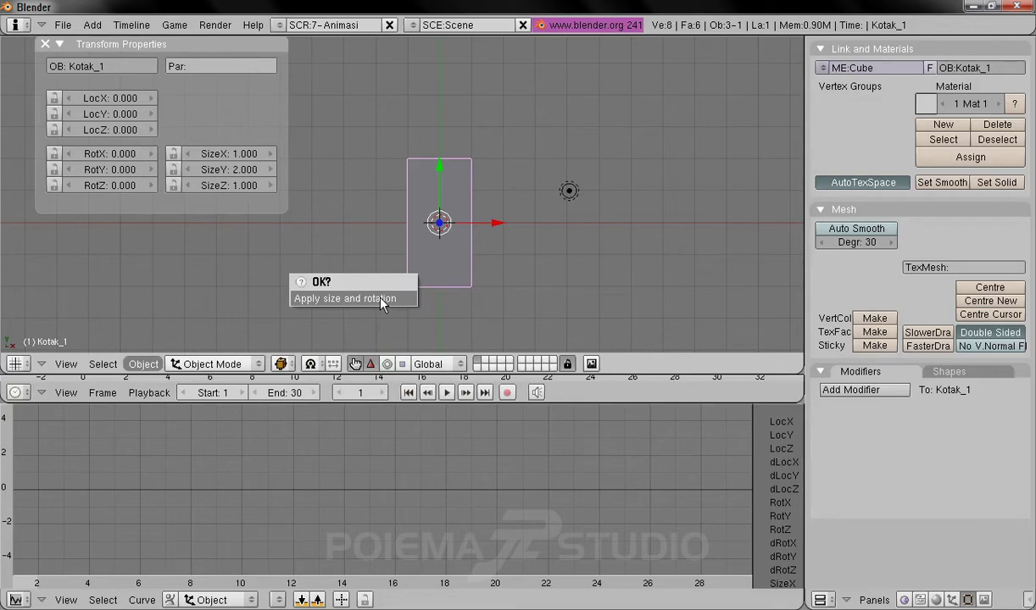
pyautogui.click(354, 300)
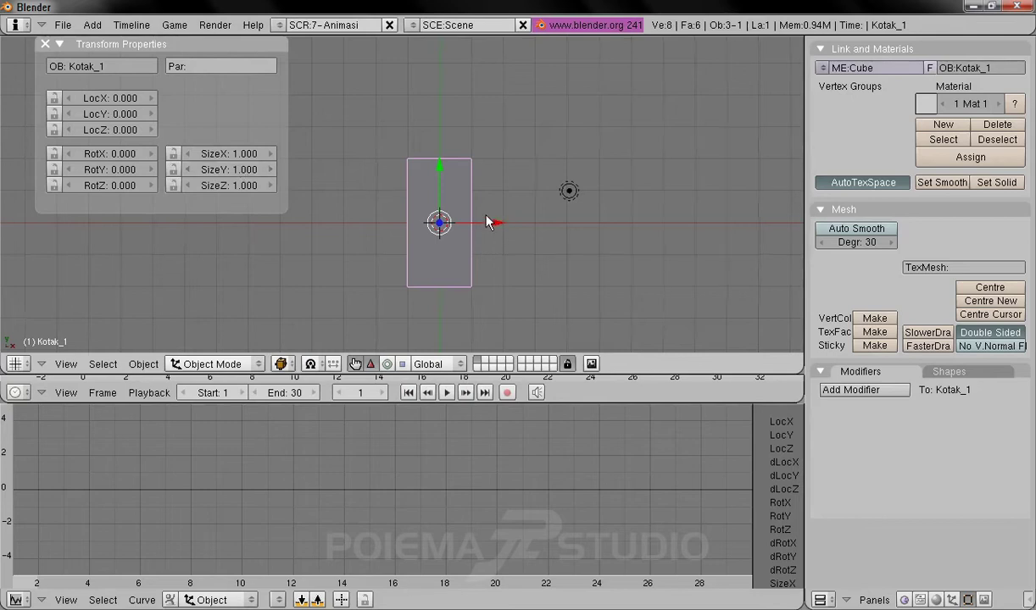
# Step: In Edit Mode with edge selection, select the short edge of Kotak_1 at Y 2 and snap the 3D cursor to it
pyautogui.keyDown('shift'); pyautogui.moveTo(487, 222); pyautogui.dragTo(535, 223, button='middle'); pyautogui.keyUp('shift')
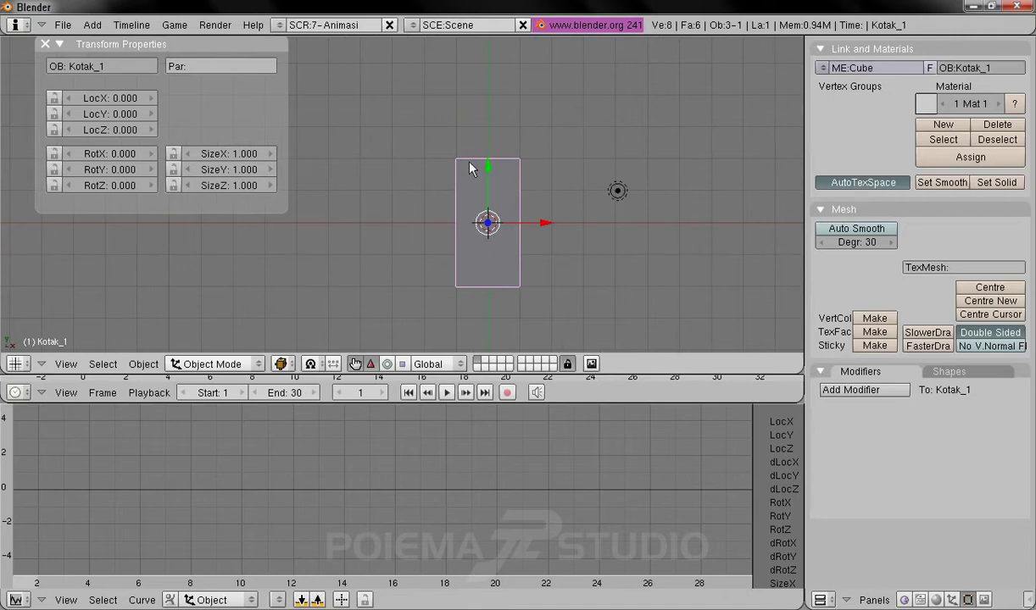
pyautogui.click(222, 364)
pyautogui.click(222, 349)
pyautogui.click(224, 362)
pyautogui.click(208, 333)
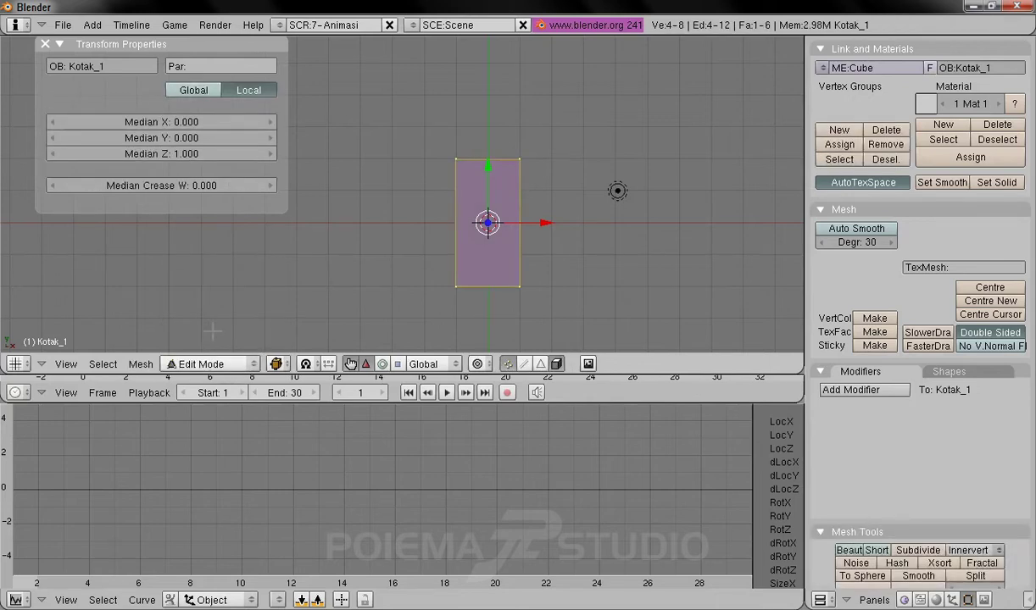
pyautogui.click(527, 363)
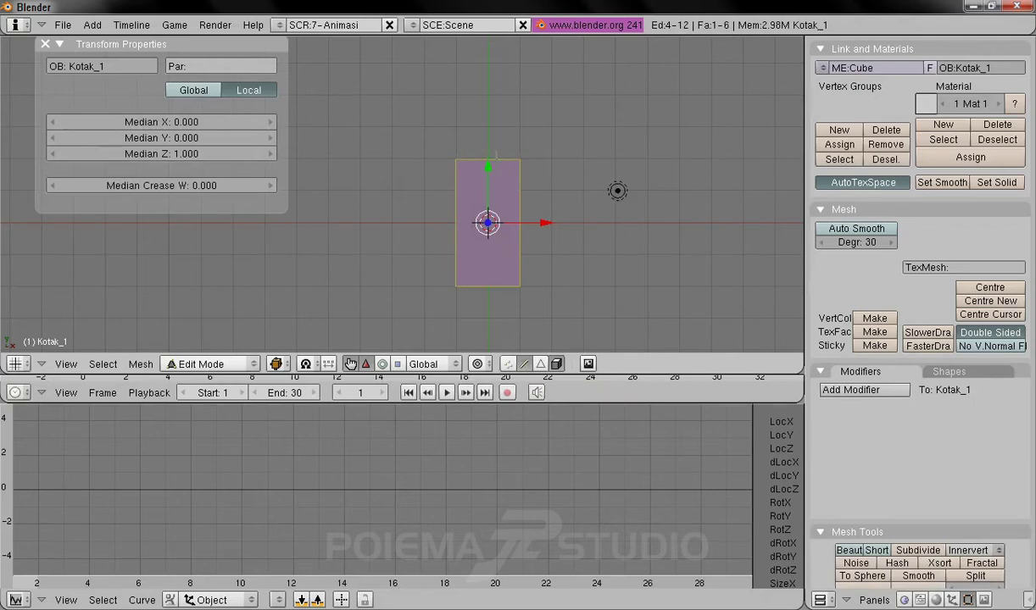
pyautogui.rightClick(495, 159)
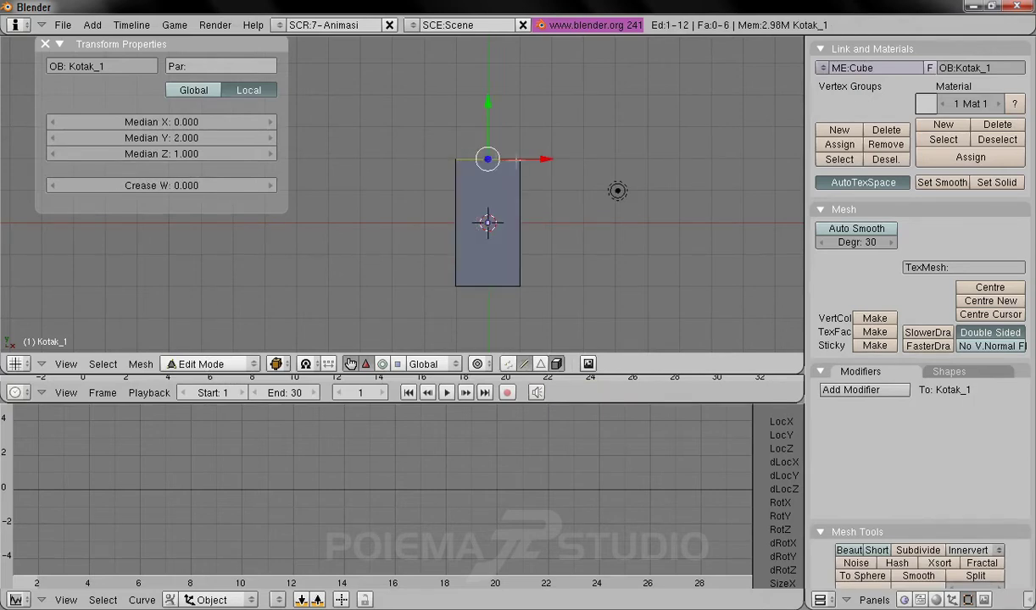
pyautogui.click(141, 364)
pyautogui.moveTo(169, 247)
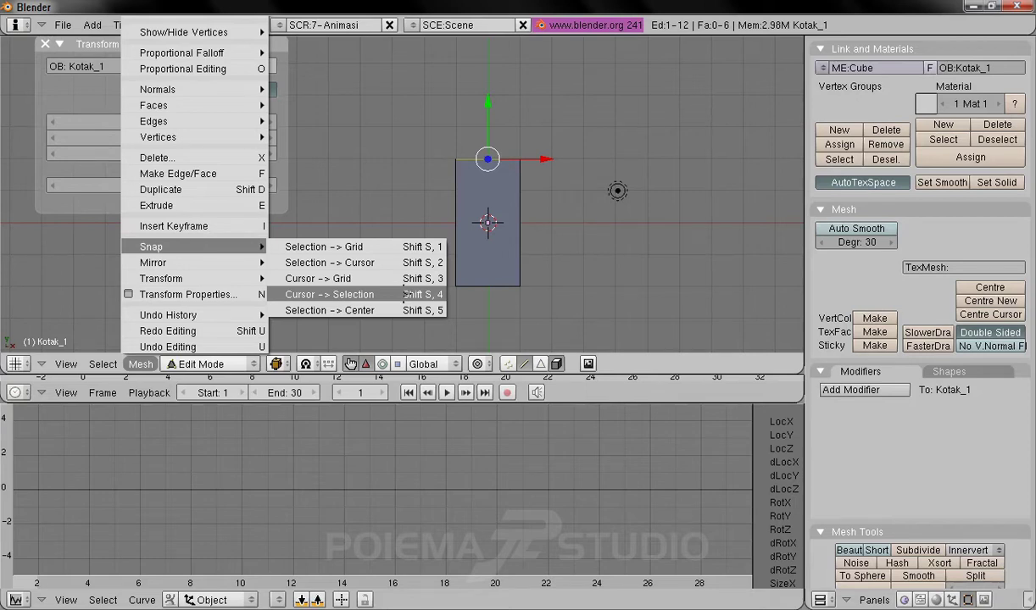
pyautogui.click(404, 296)
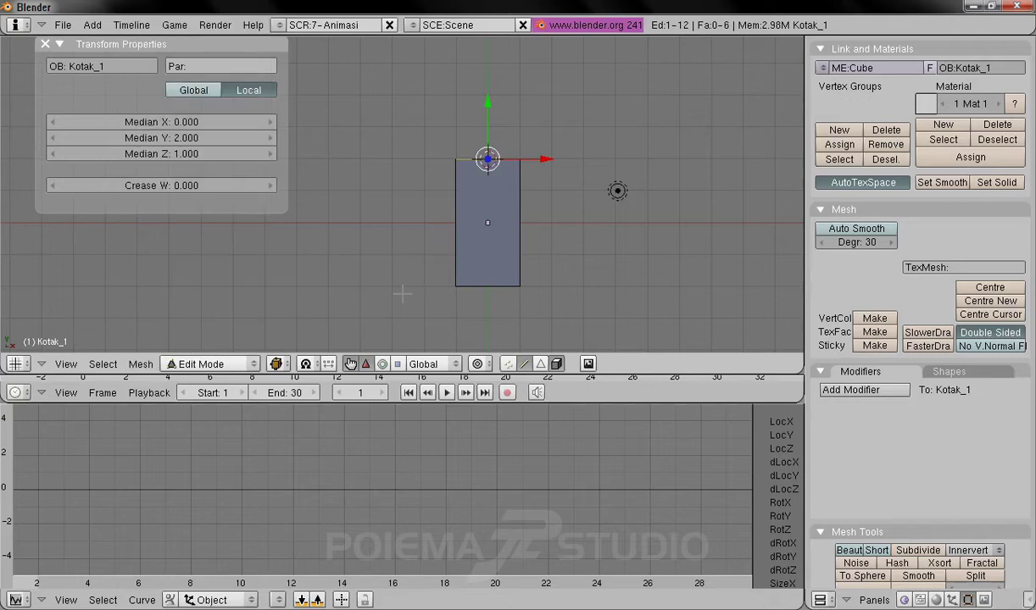
# Step: Return to Object Mode and move Kotak_1's centre to the 3D cursor
pyautogui.click(202, 364)
pyautogui.click(208, 347)
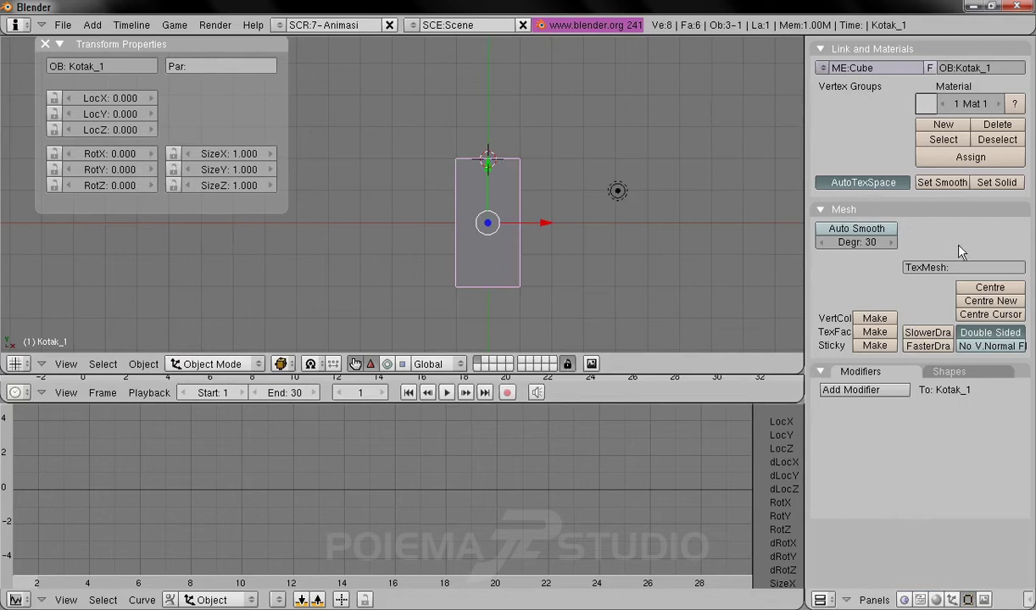
pyautogui.click(982, 315)
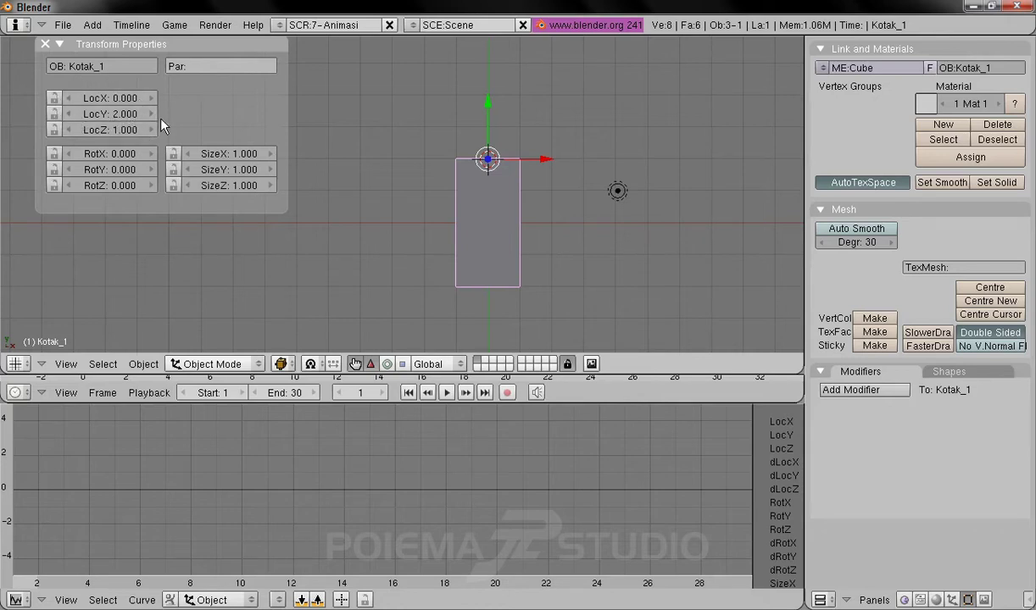
# Step: Set Kotak_1's Y location to 0
pyautogui.click(113, 119)
pyautogui.write('0')
pyautogui.press('Return')
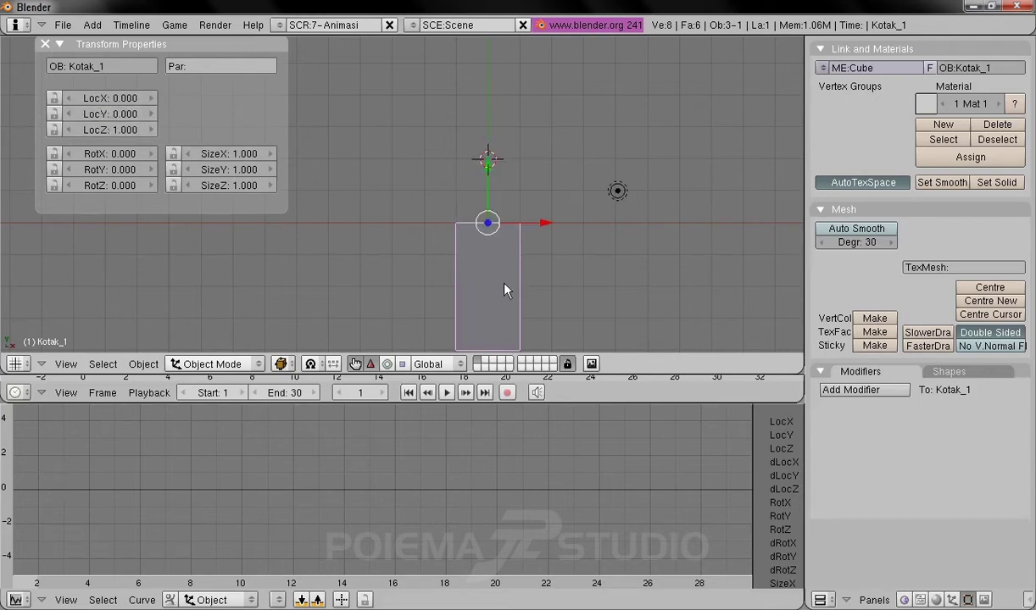
# Step: Duplicate Kotak_1 and leave the copy in the same place as the original
pyautogui.keyDown('shift'); pyautogui.moveTo(503, 299); pyautogui.dragTo(513, 237, button='middle'); pyautogui.keyUp('shift')
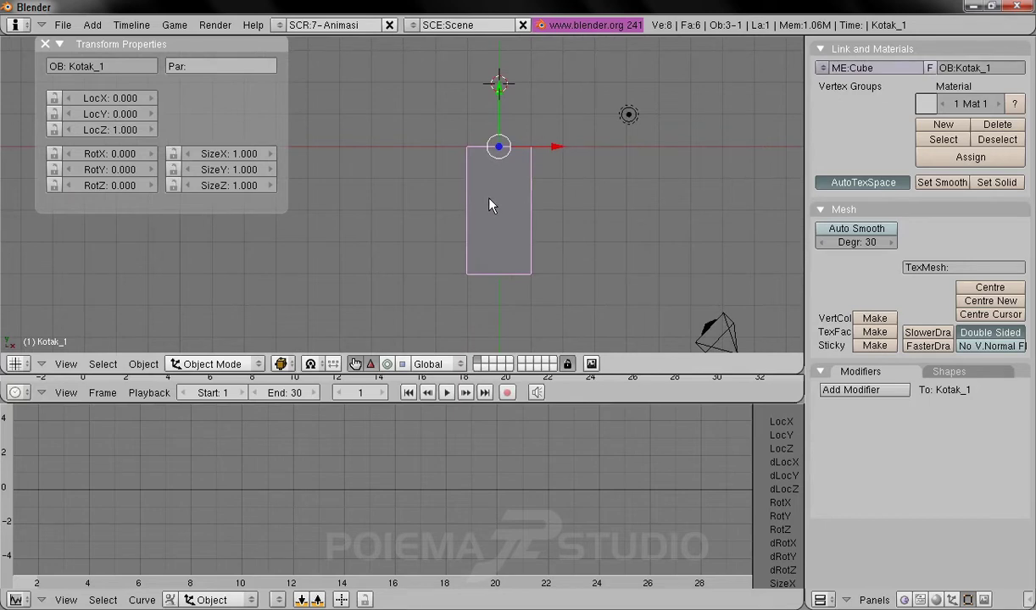
pyautogui.click(143, 364)
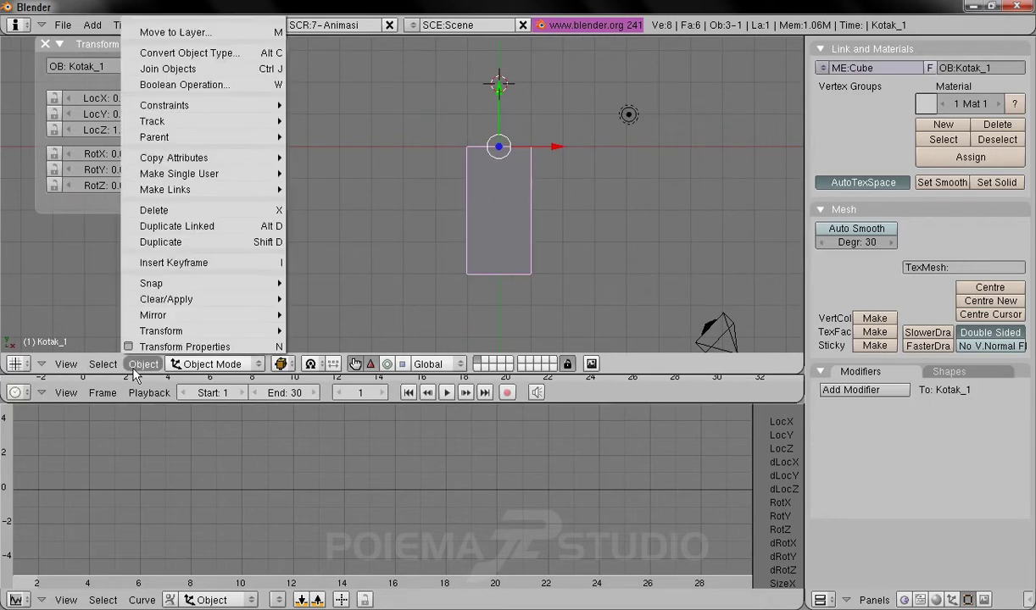
pyautogui.click(208, 242)
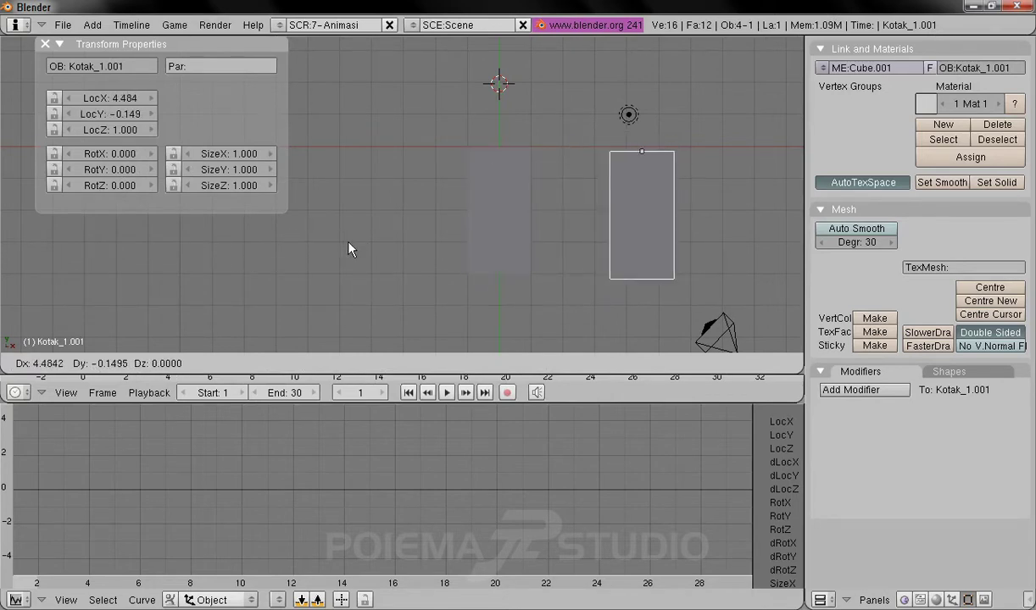
pyautogui.press('Escape')
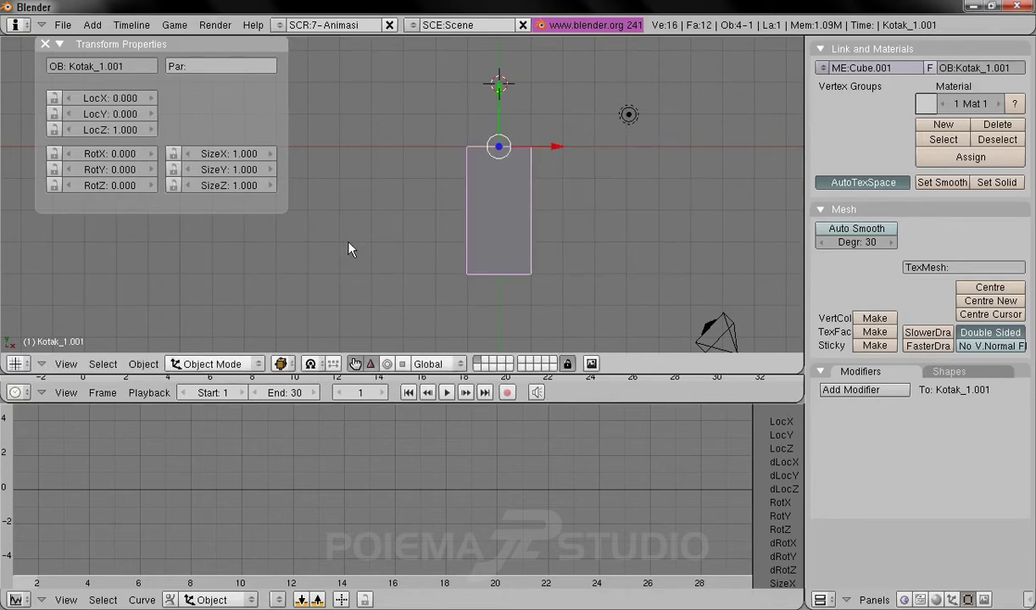
# Step: Rename the duplicated box as Kotak_2
pyautogui.click(75, 69)
pyautogui.click(144, 70)
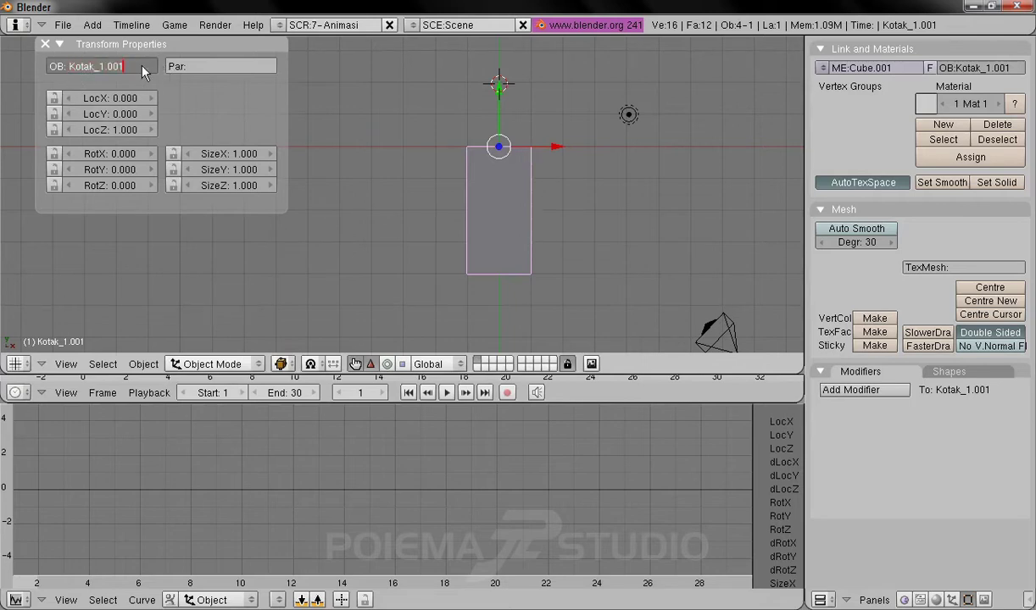
pyautogui.press('BackSpace')
pyautogui.press('BackSpace')
pyautogui.press('BackSpace')
pyautogui.press('BackSpace')
pyautogui.write('2')
pyautogui.press('Return')
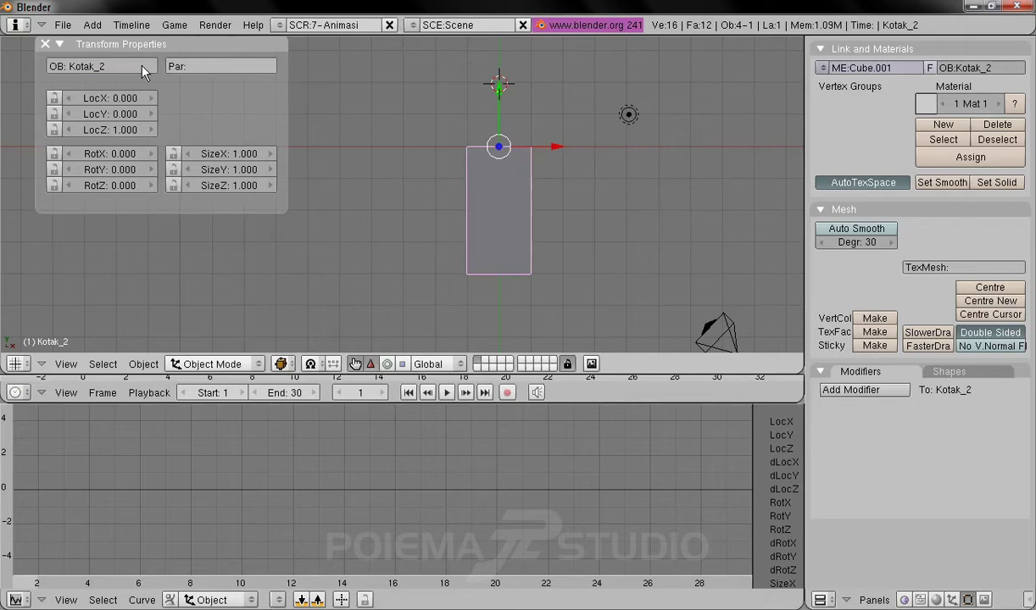
# Step: Set Kotak_2's X location to 10
pyautogui.click(111, 99)
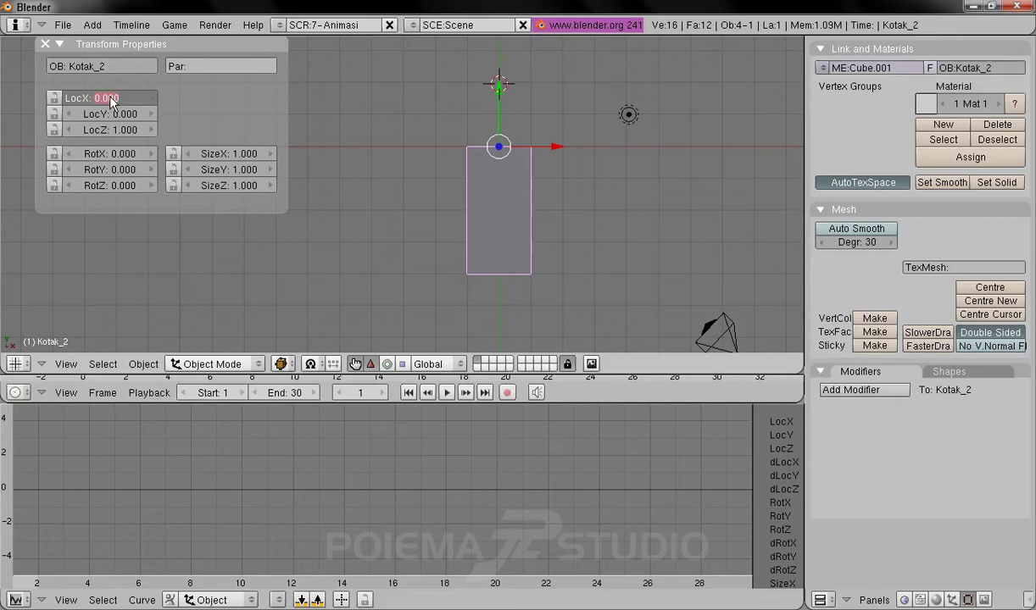
pyautogui.press('Return')
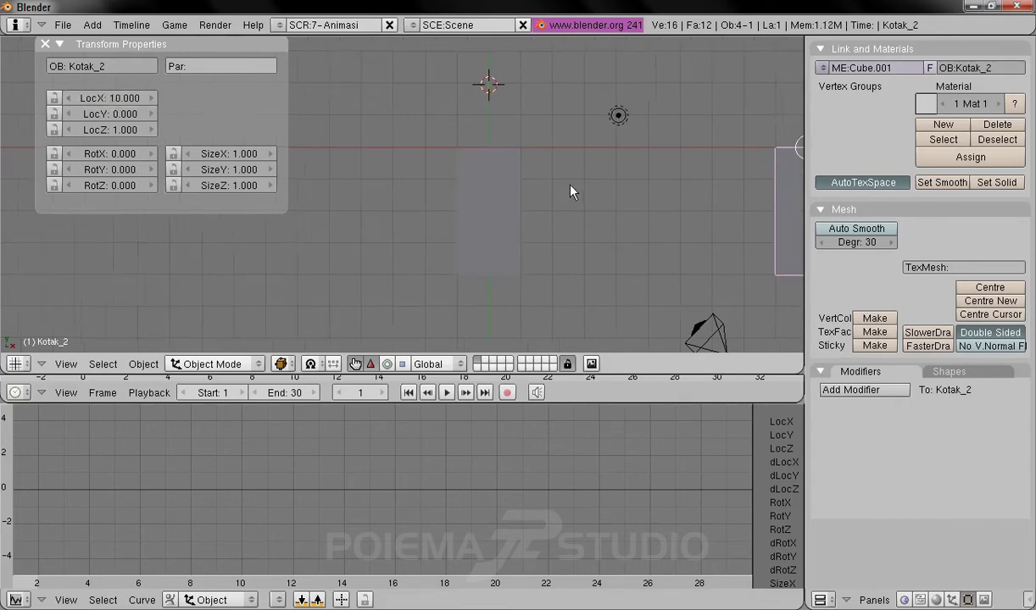
pyautogui.keyDown('shift'); pyautogui.moveTo(579, 190); pyautogui.dragTo(521, 192, button='middle'); pyautogui.keyUp('shift')
pyautogui.scroll(-3, 533, 164)
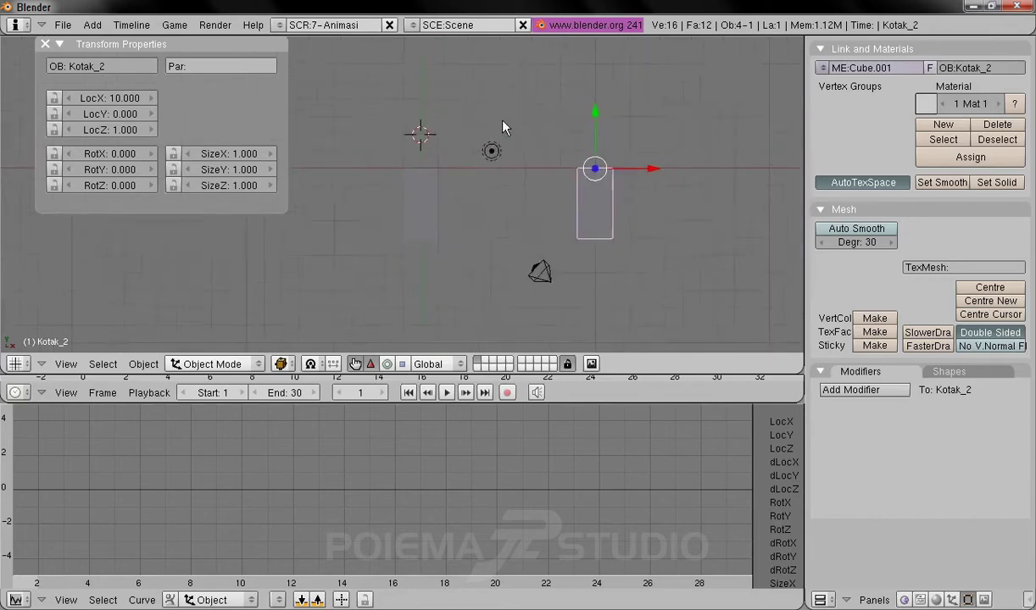
pyautogui.keyDown('shift'); pyautogui.moveTo(464, 190); pyautogui.dragTo(498, 190, button='middle'); pyautogui.keyUp('shift')
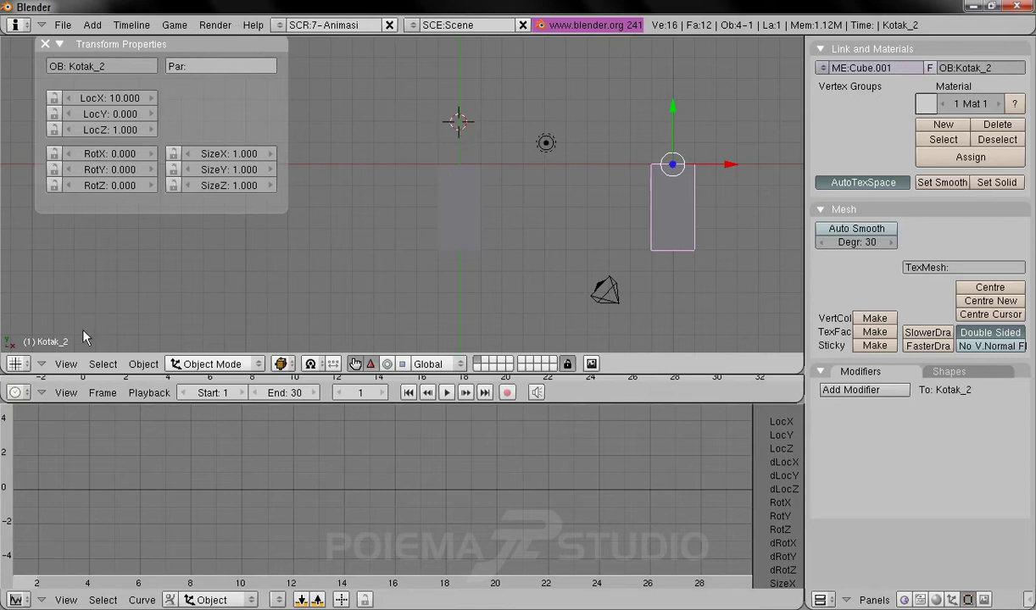
# Step: Place the 3D cursor at X -5, Y 0, Z 0 using the view properties
pyautogui.click(66, 364)
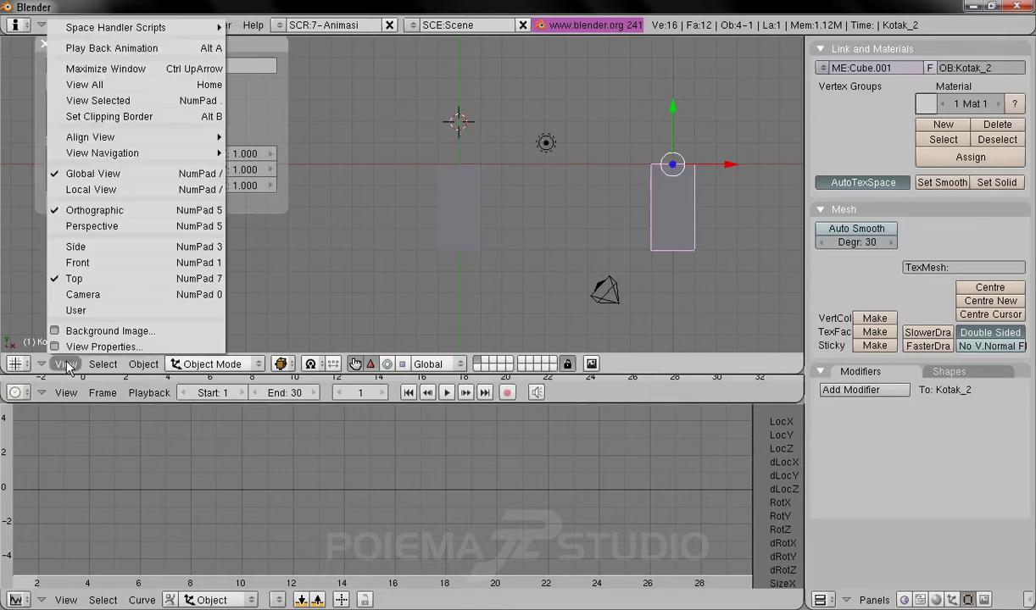
pyautogui.click(68, 347)
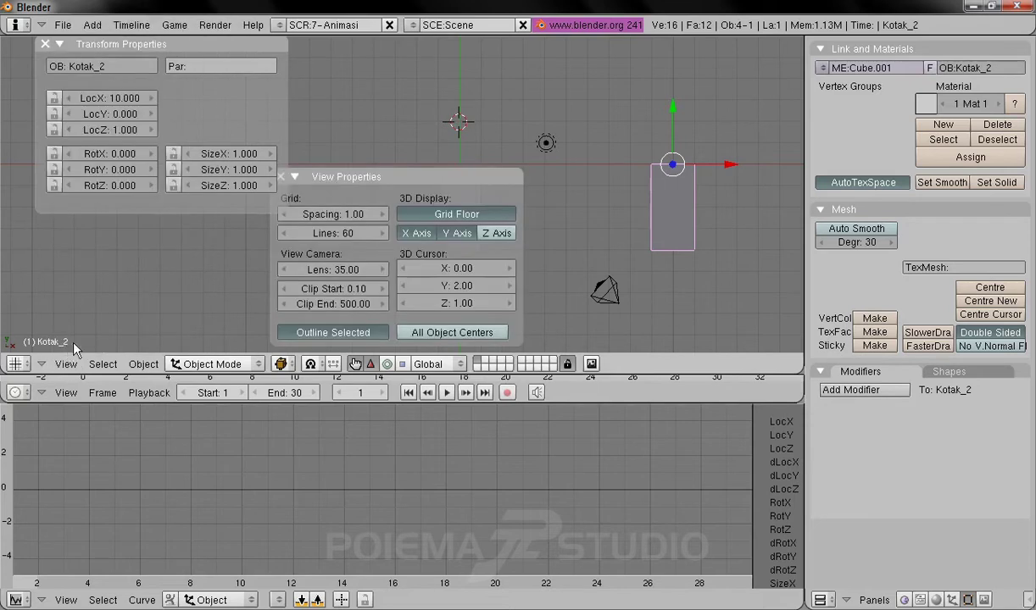
pyautogui.moveTo(384, 183); pyautogui.dragTo(632, 145)
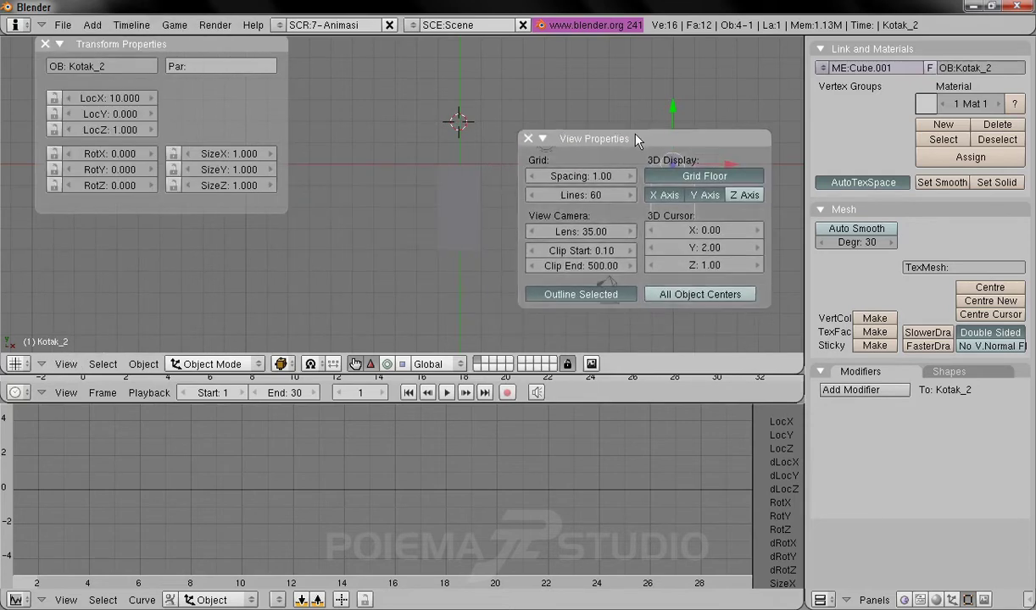
pyautogui.click(698, 231)
pyautogui.write('-5')
pyautogui.press('Tab')
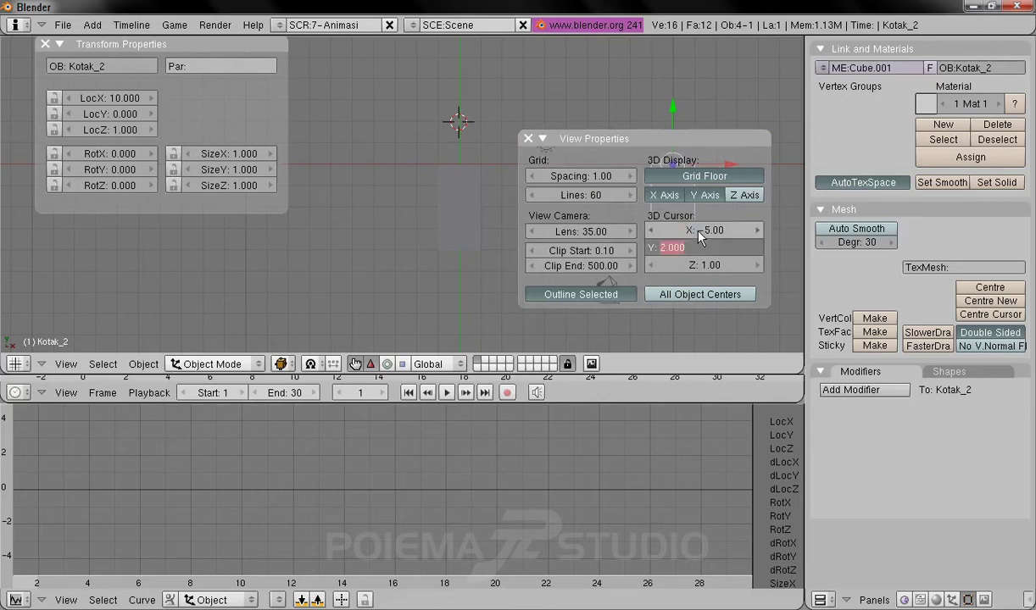
pyautogui.write('0')
pyautogui.press('Tab')
pyautogui.write('0')
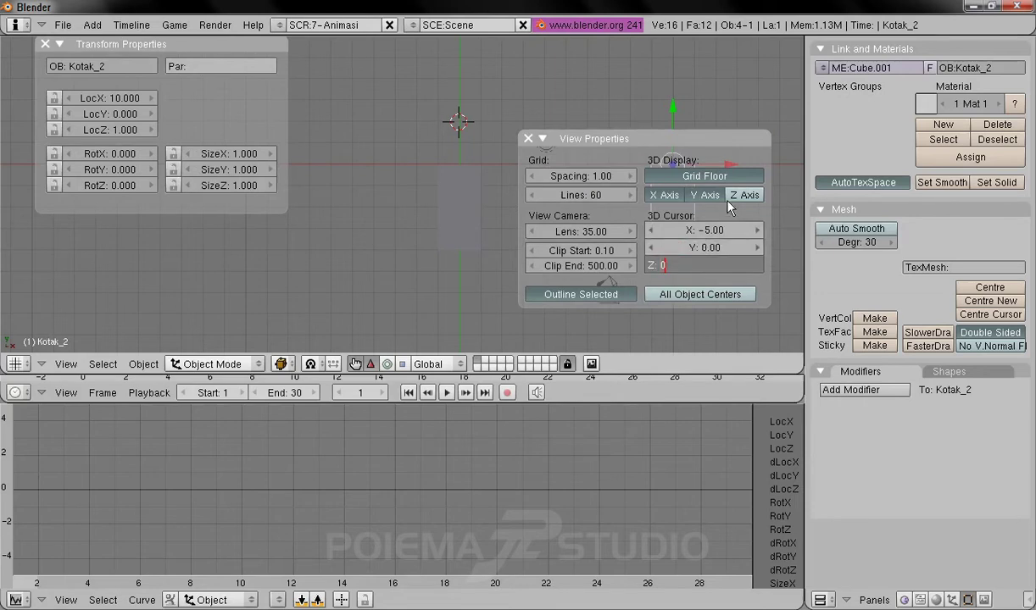
pyautogui.press('Return')
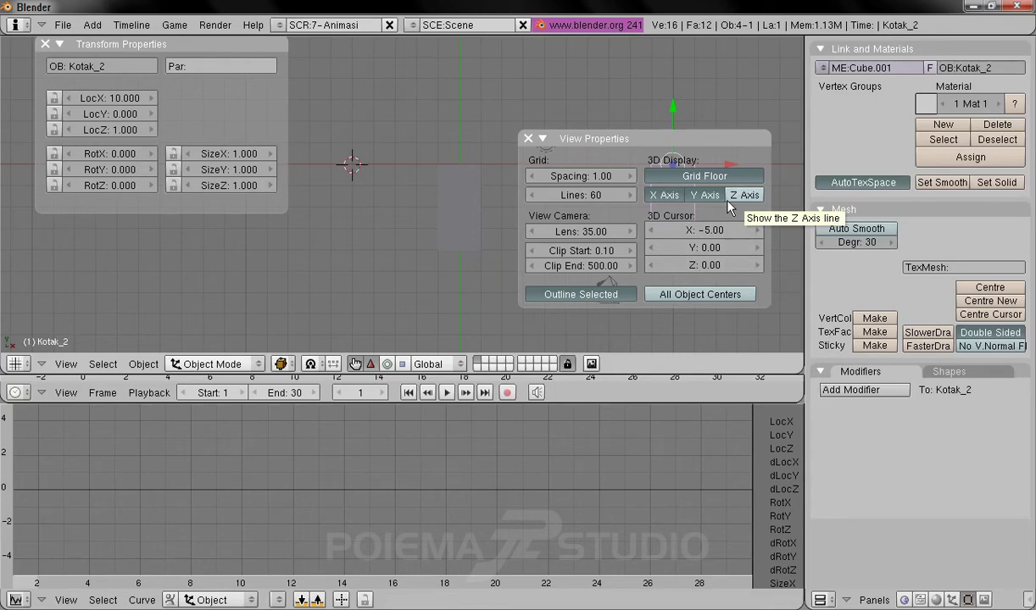
pyautogui.click(728, 208)
# Step: Add a cube mesh at the 3D cursor in top view and return to Object Mode
pyautogui.click(63, 365)
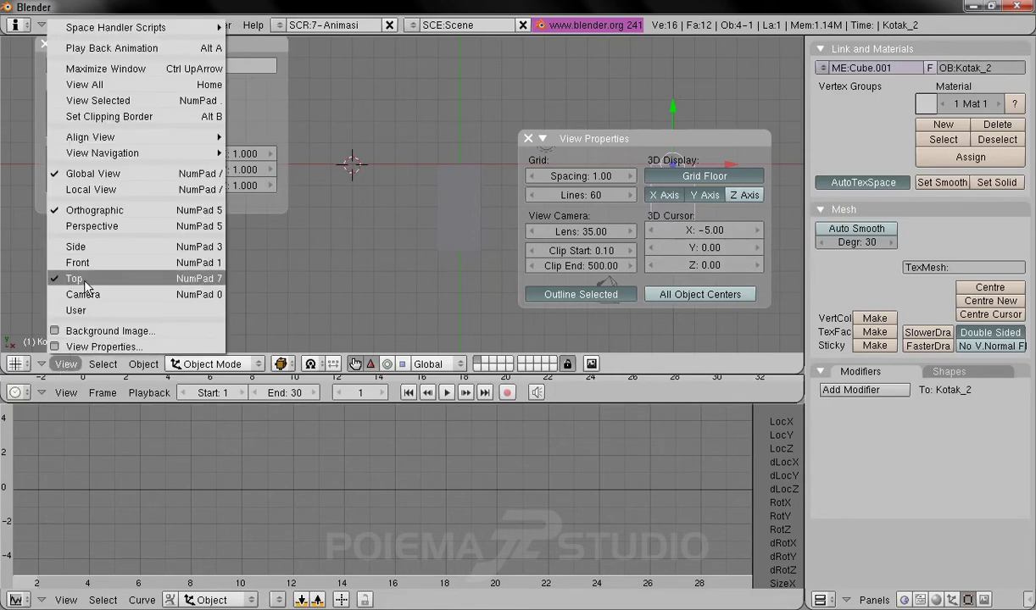
pyautogui.click(84, 280)
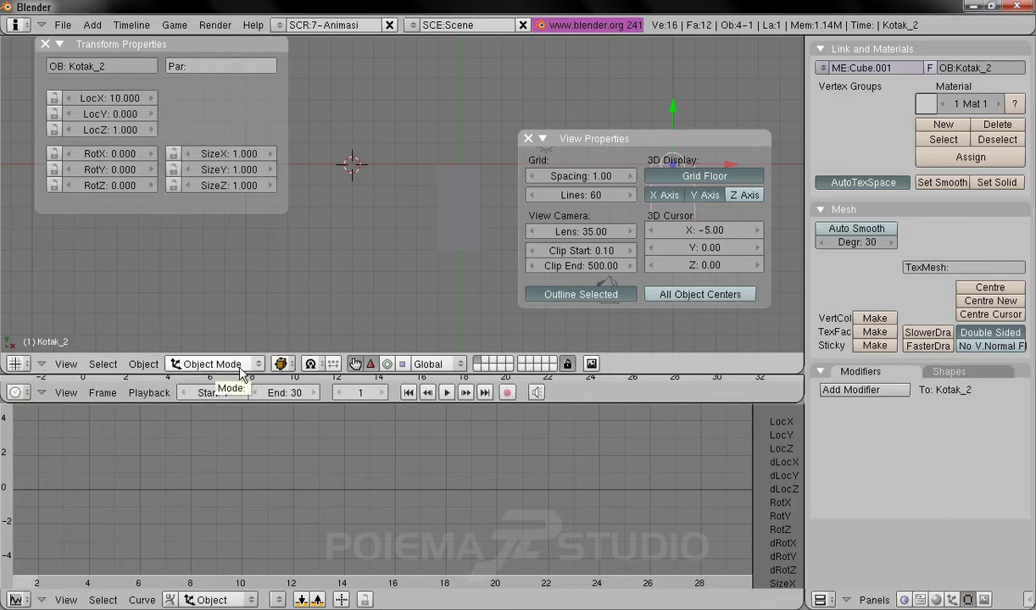
pyautogui.click(85, 25)
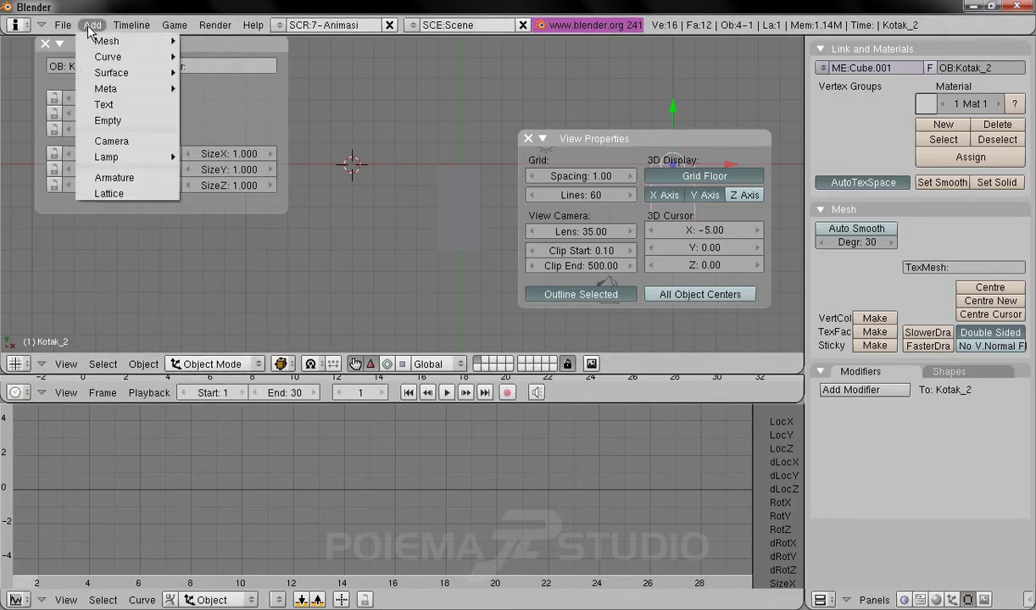
pyautogui.moveTo(133, 42)
pyautogui.click(212, 57)
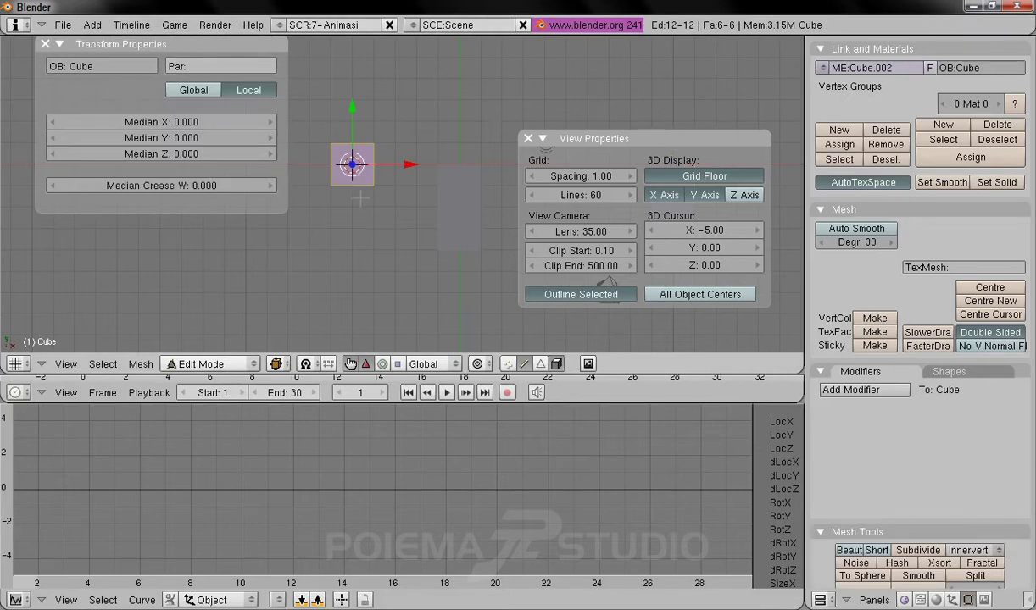
pyautogui.click(216, 364)
pyautogui.click(208, 348)
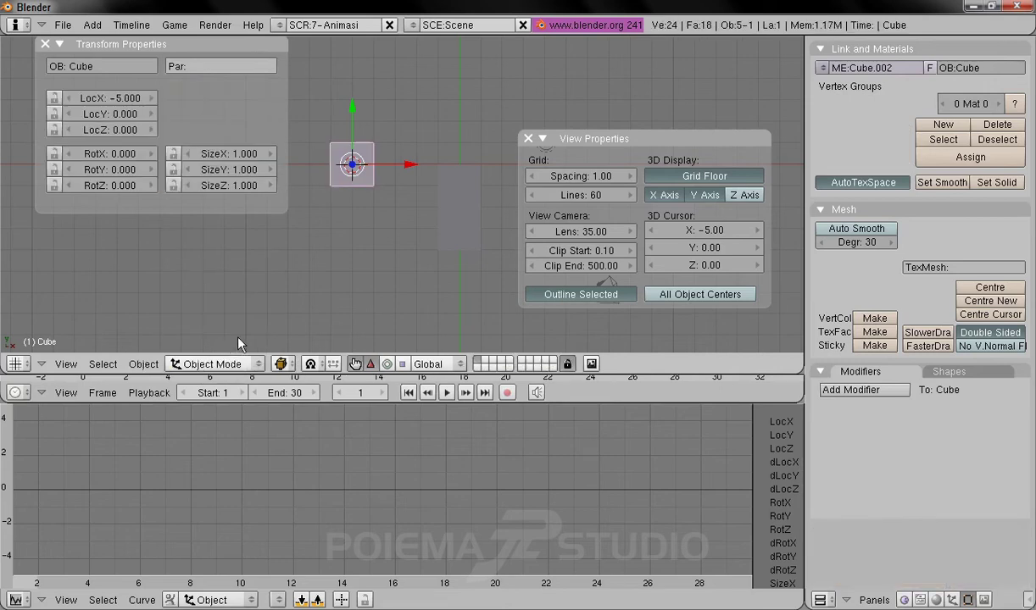
# Step: Rename the new cube as Balok
pyautogui.click(129, 68)
pyautogui.write('Balok')
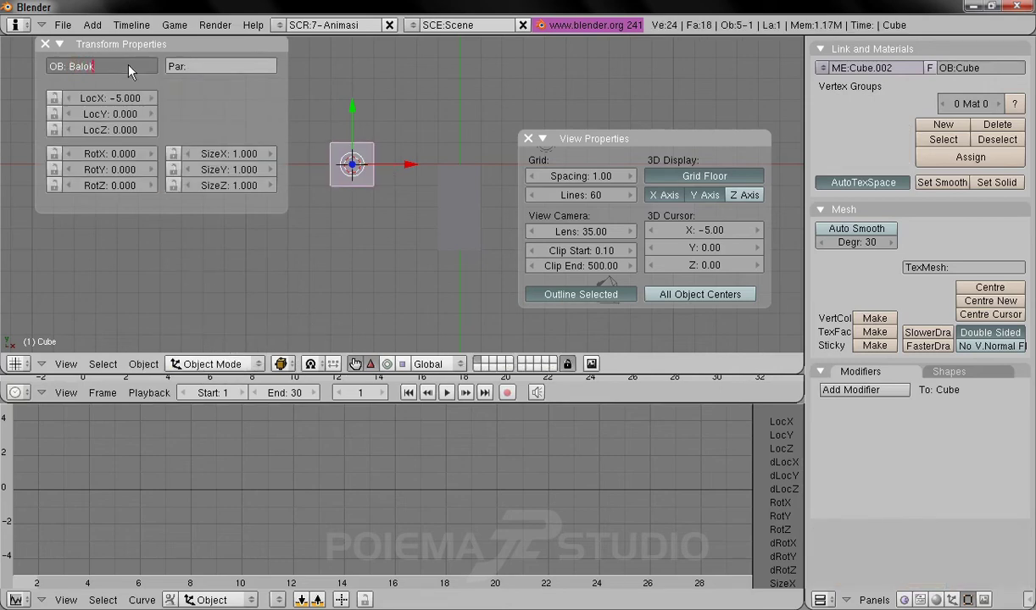
pyautogui.press('Return')
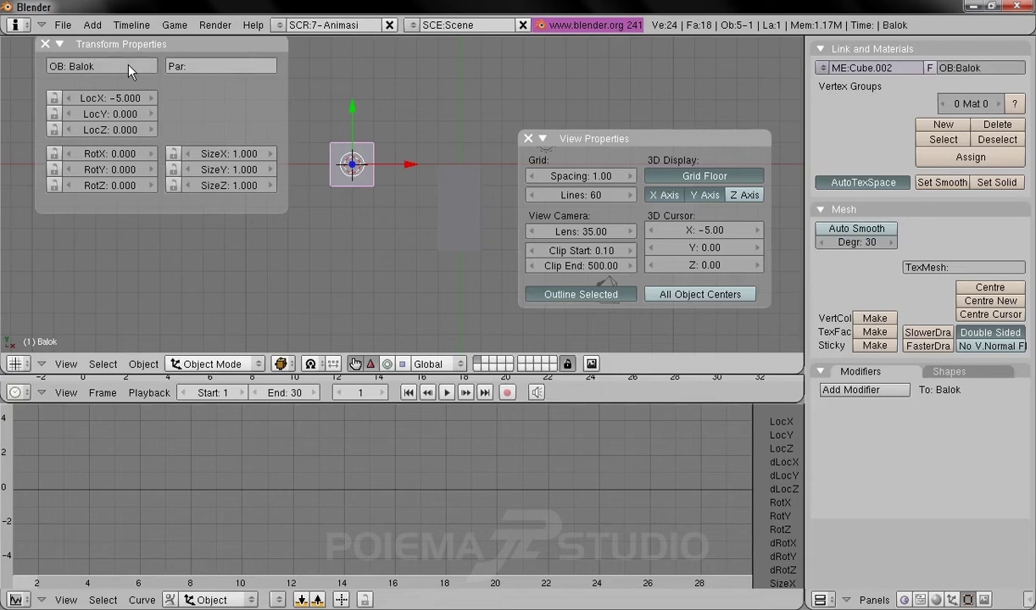
# Step: Set Balok's Y size to 1.5 and apply its size and rotation
pyautogui.click(226, 172)
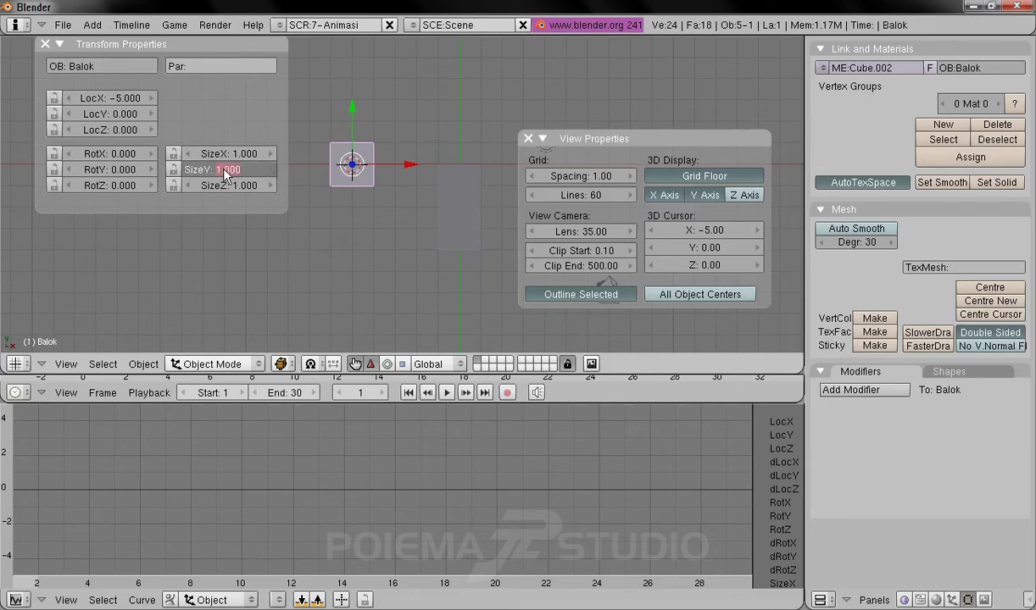
pyautogui.write('1.5')
pyautogui.press('Return')
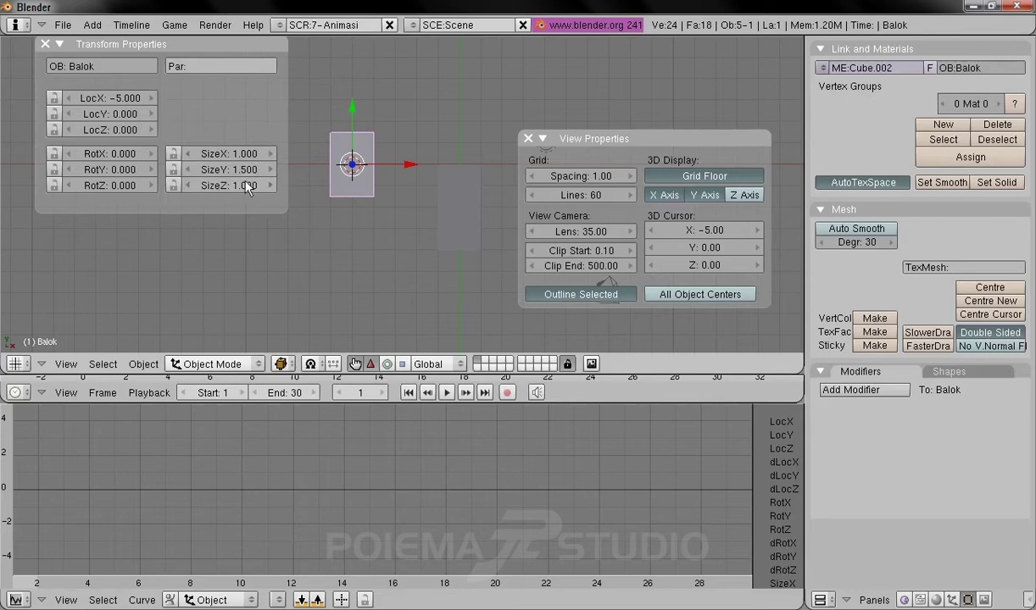
pyautogui.click(143, 364)
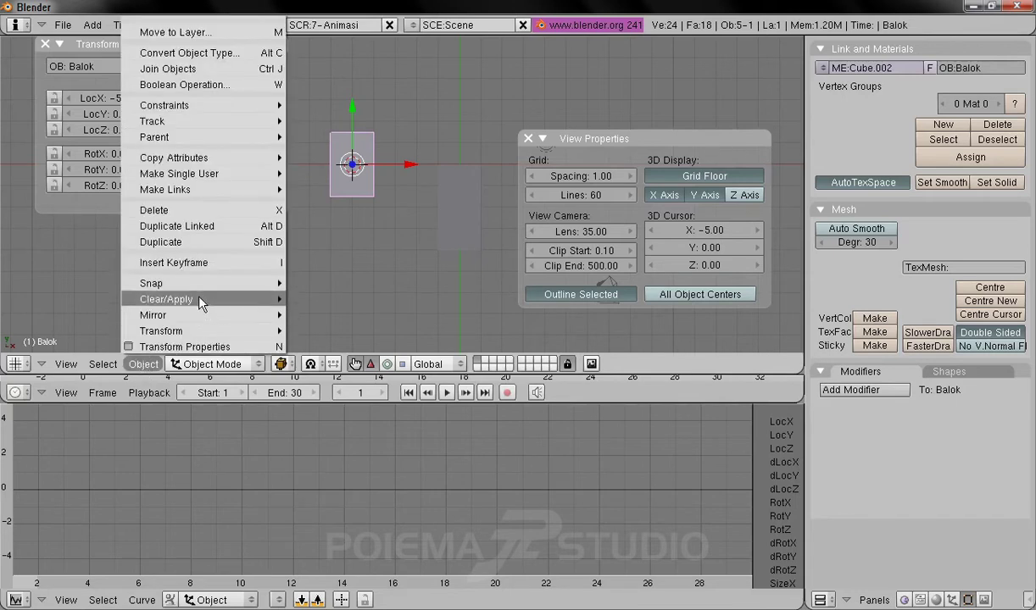
pyautogui.moveTo(198, 300)
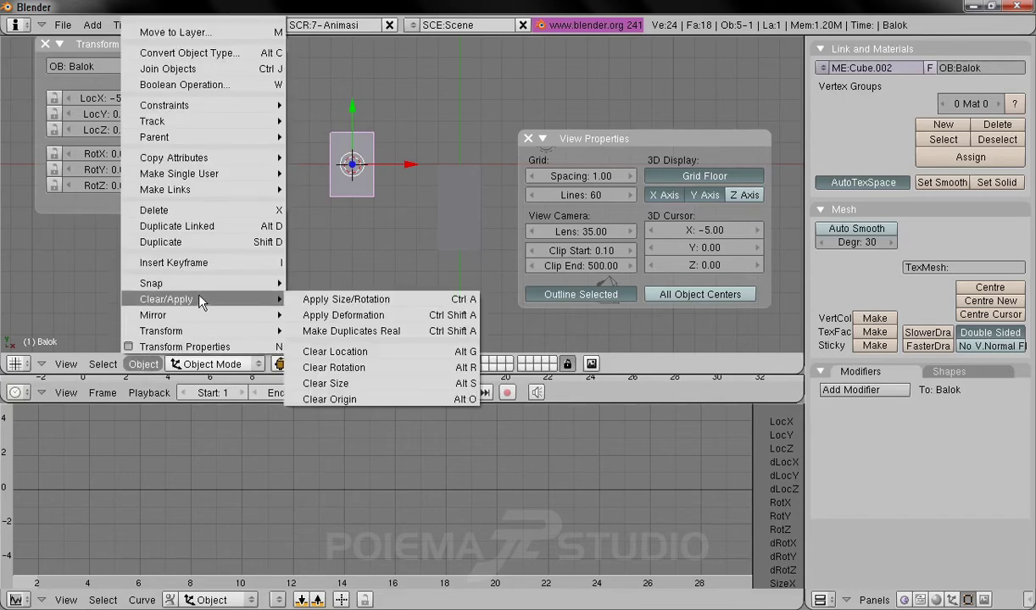
pyautogui.click(351, 301)
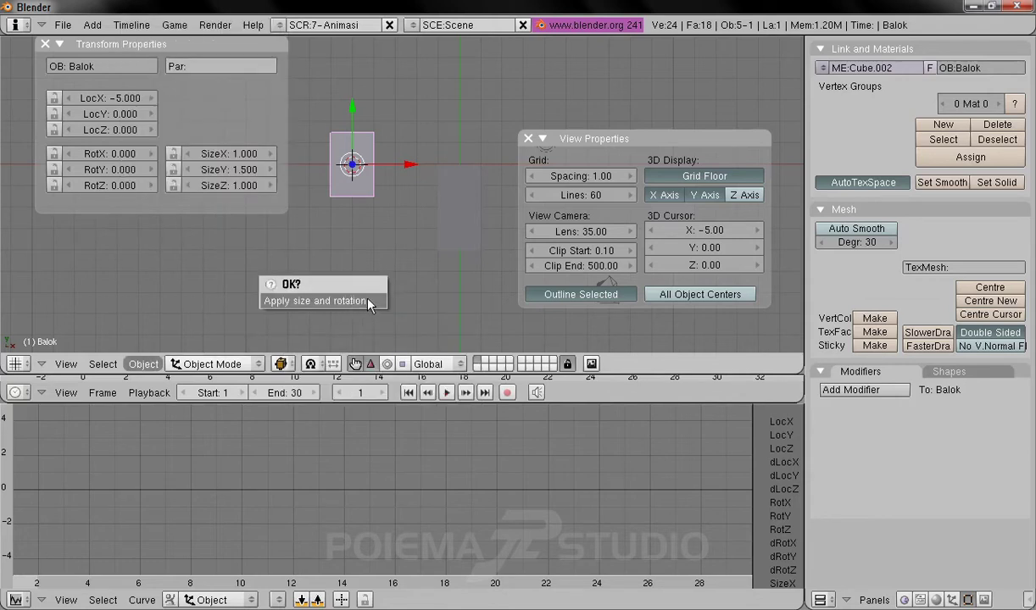
pyautogui.click(361, 302)
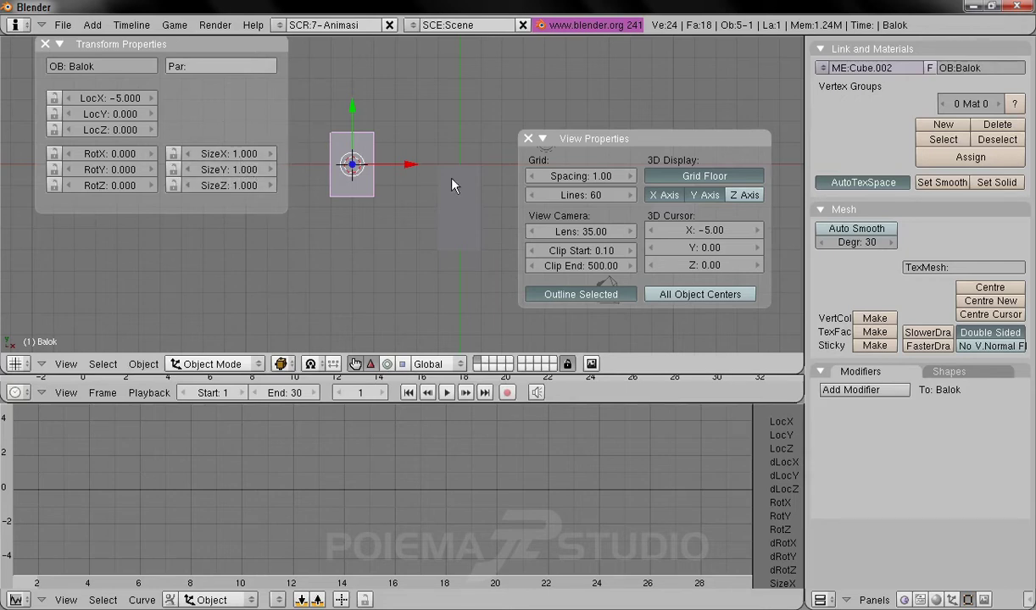
# Step: Move the View Properties below the Transform Properties to uncover the boxes, and display the scene as Wireframe
pyautogui.keyDown('shift'); pyautogui.moveTo(459, 156); pyautogui.dragTo(446, 106, button='middle'); pyautogui.keyUp('shift')
pyautogui.moveTo(652, 142); pyautogui.dragTo(166, 223)
pyautogui.keyDown('shift'); pyautogui.moveTo(440, 163); pyautogui.dragTo(502, 184, button='middle'); pyautogui.keyUp('shift')
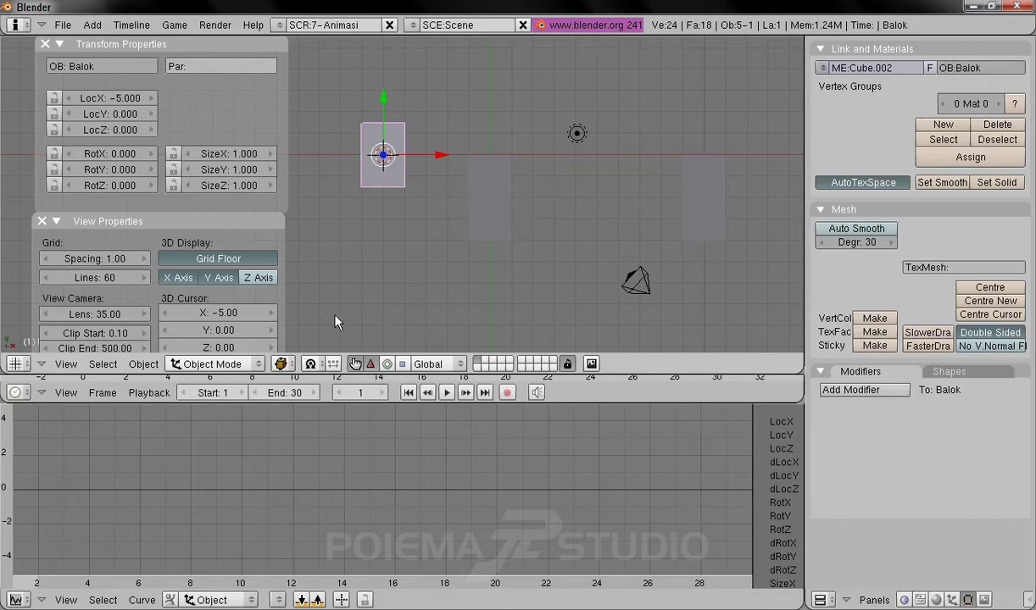
pyautogui.click(283, 364)
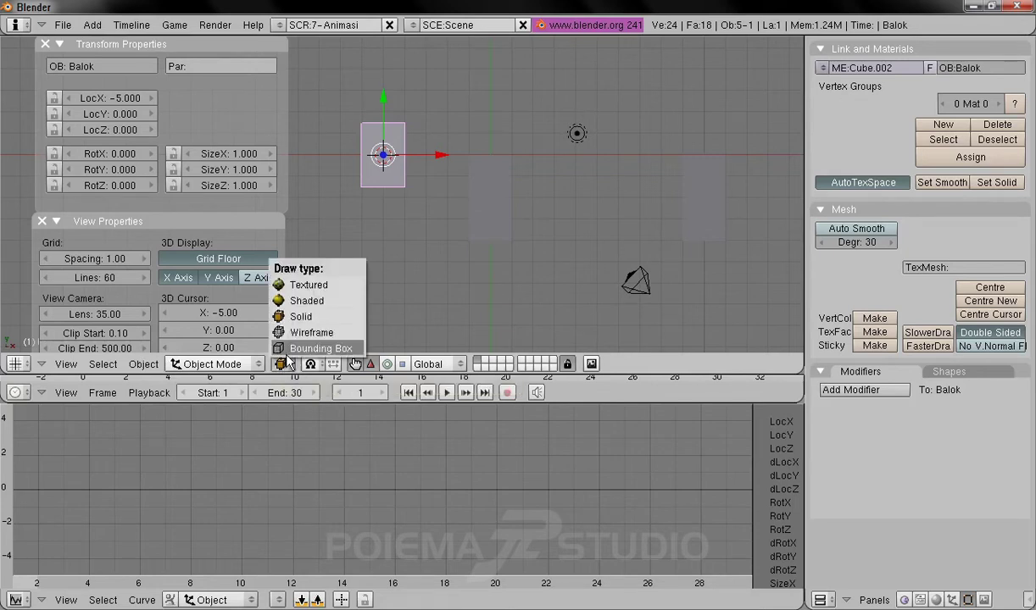
pyautogui.click(329, 335)
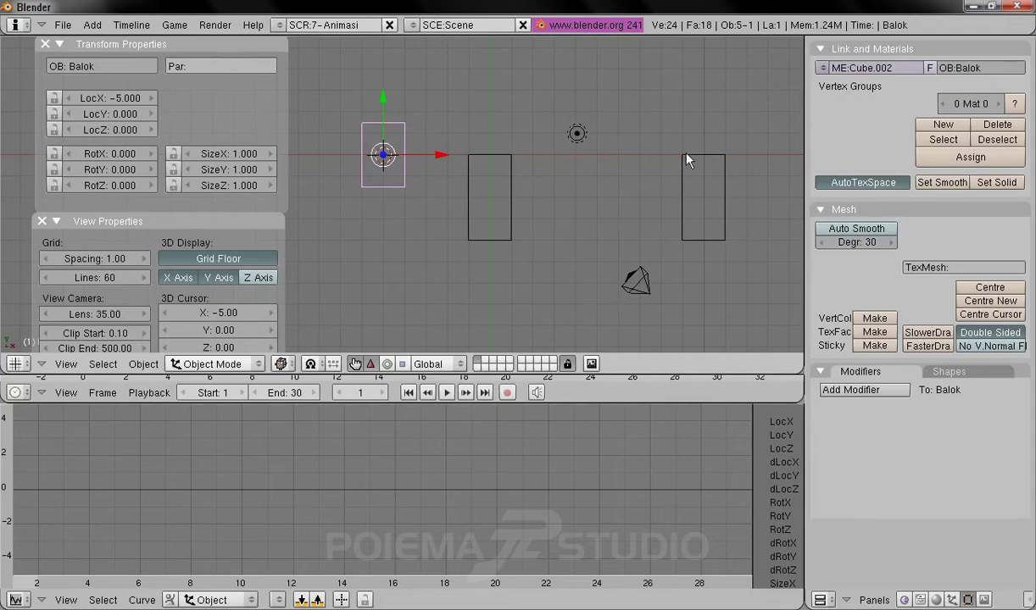
# Step: Add an Empty at the 3D cursor in the centre of Balok, using the top view
pyautogui.keyDown('shift'); pyautogui.moveTo(514, 213); pyautogui.dragTo(576, 231, button='middle'); pyautogui.keyUp('shift')
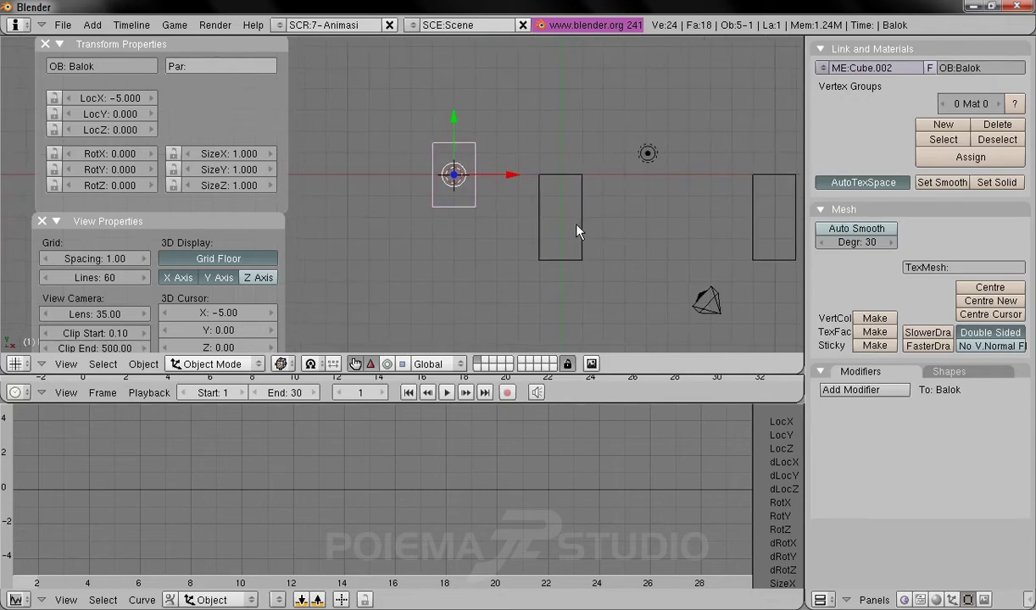
pyautogui.scroll(-2, 536, 151)
pyautogui.scroll(6, 602, 212)
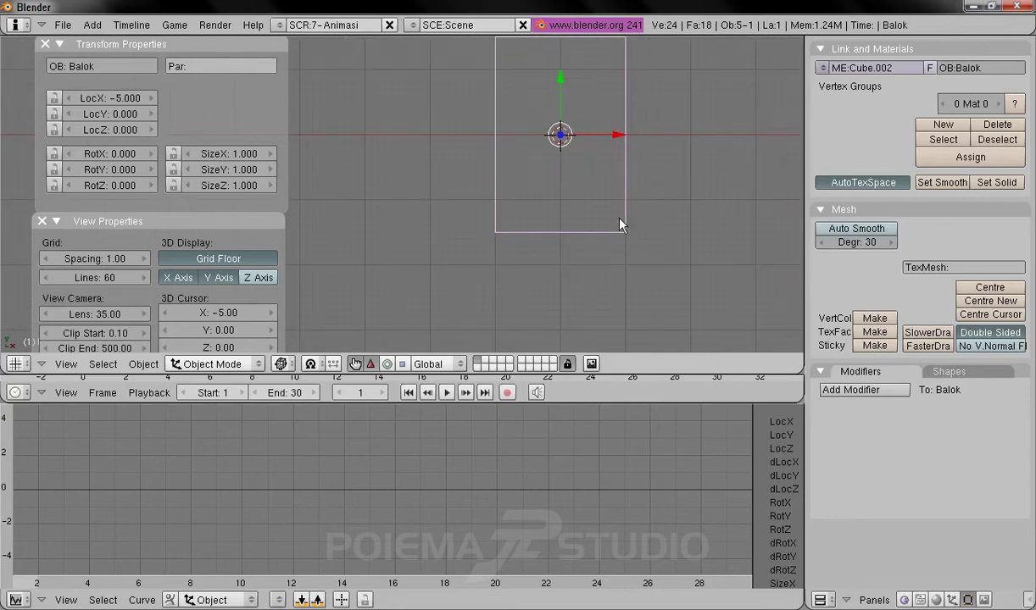
pyautogui.moveTo(188, 219); pyautogui.dragTo(263, 182)
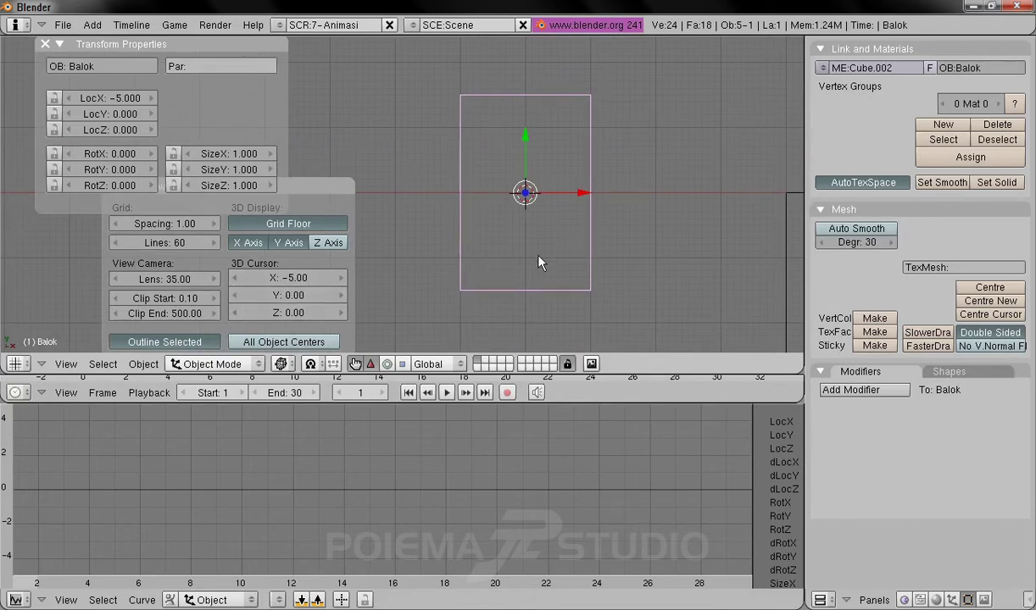
pyautogui.click(66, 364)
pyautogui.click(83, 278)
pyautogui.click(92, 26)
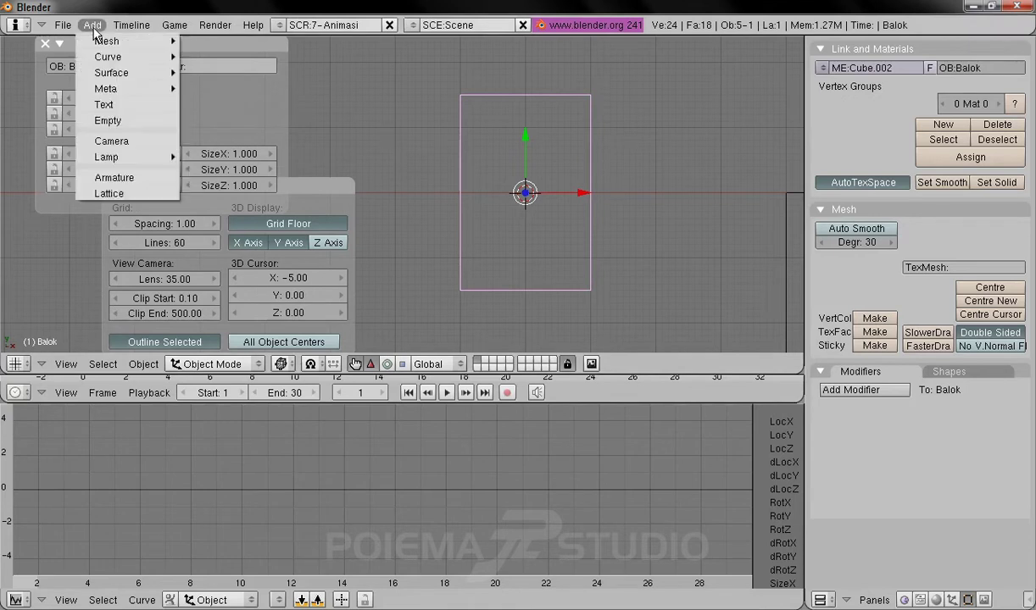
pyautogui.click(128, 121)
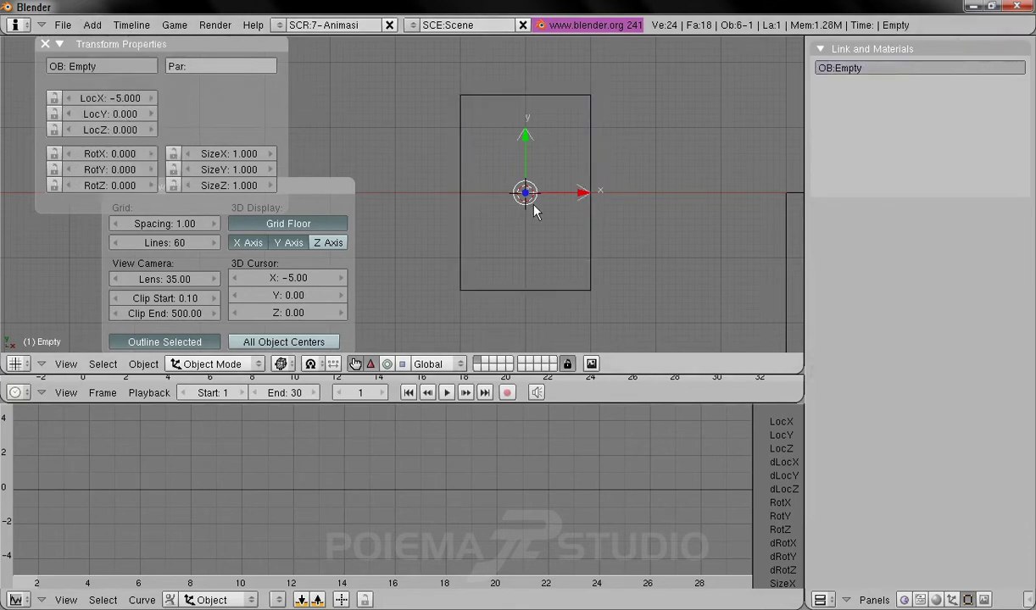
# Step: Rename the Empty as Empty_balok
pyautogui.scroll(3, 577, 193)
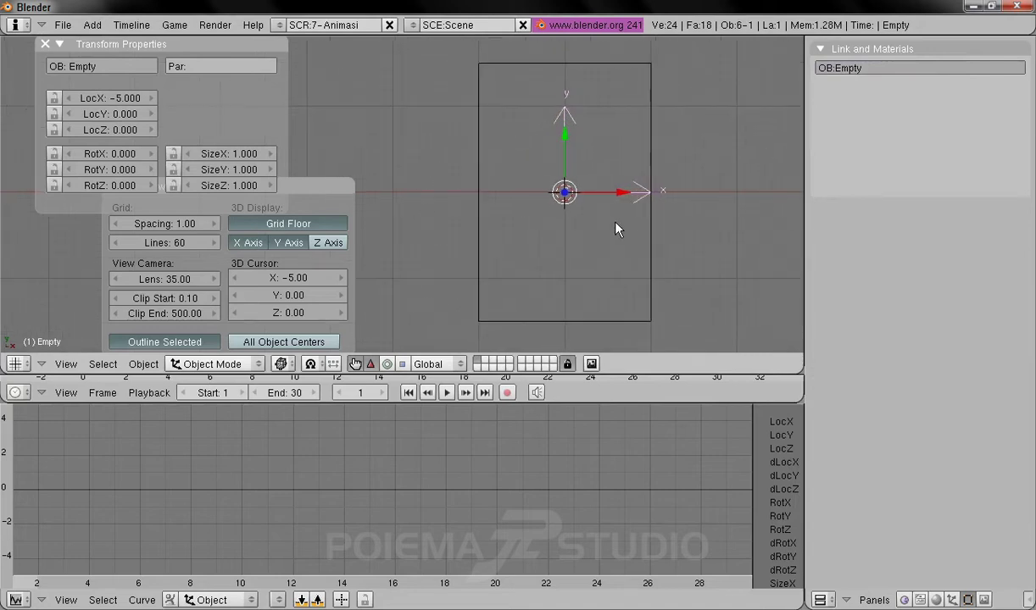
pyautogui.click(114, 65)
pyautogui.click(119, 66)
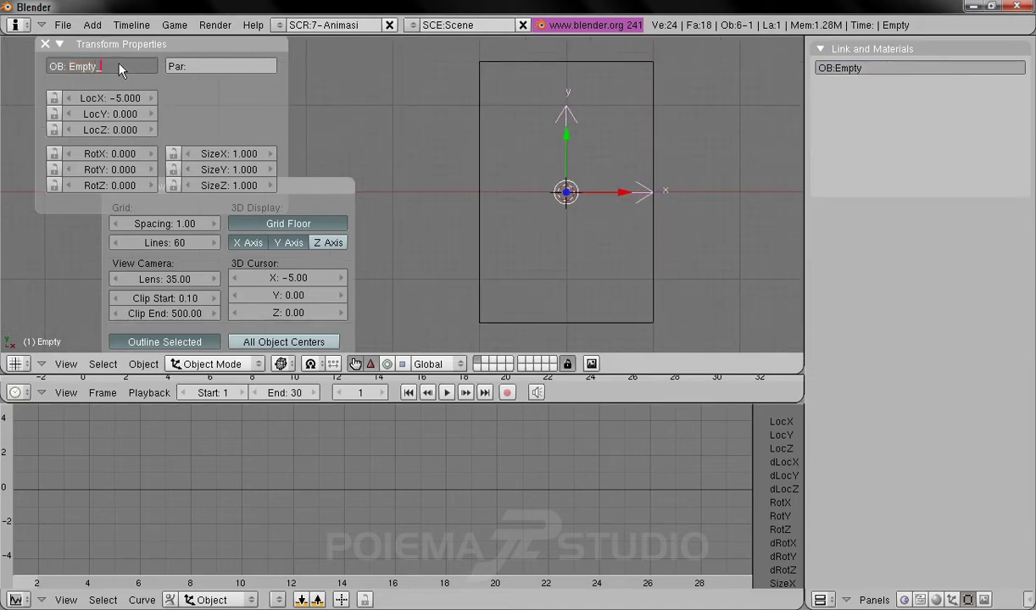
pyautogui.write('_balok')
pyautogui.press('Return')
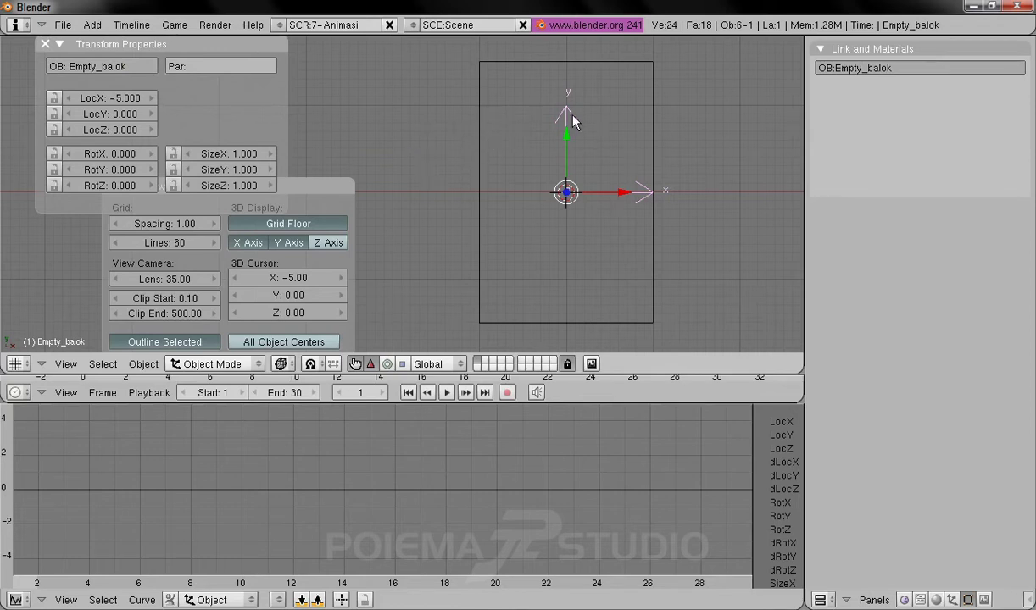
# Step: Parent Balok to Empty_balok, with the Empty as the parent
pyautogui.rightClick(483, 119)
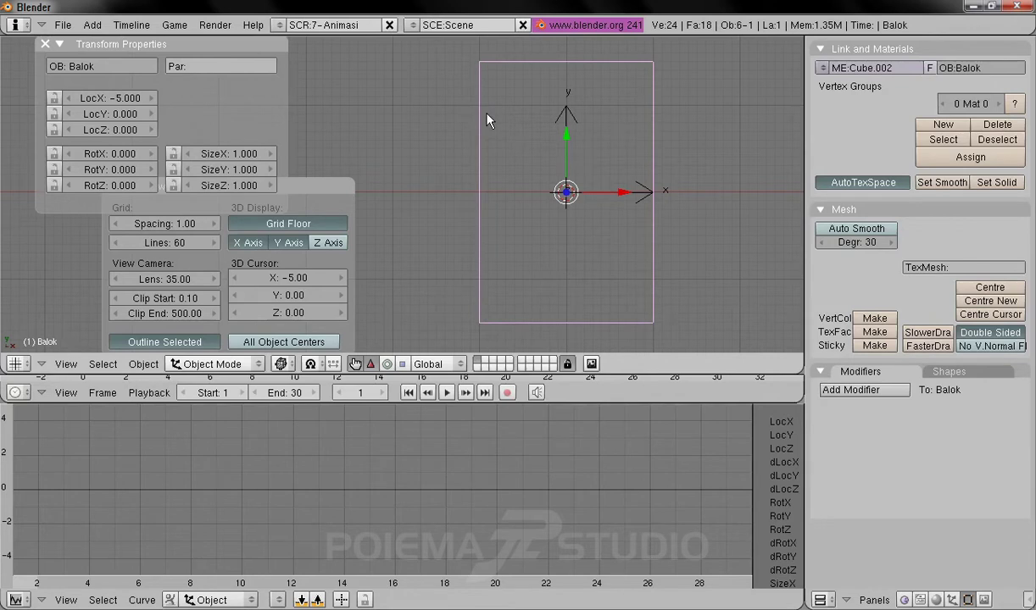
pyautogui.keyDown('shift'); pyautogui.rightClick(566, 117); pyautogui.keyUp('shift')
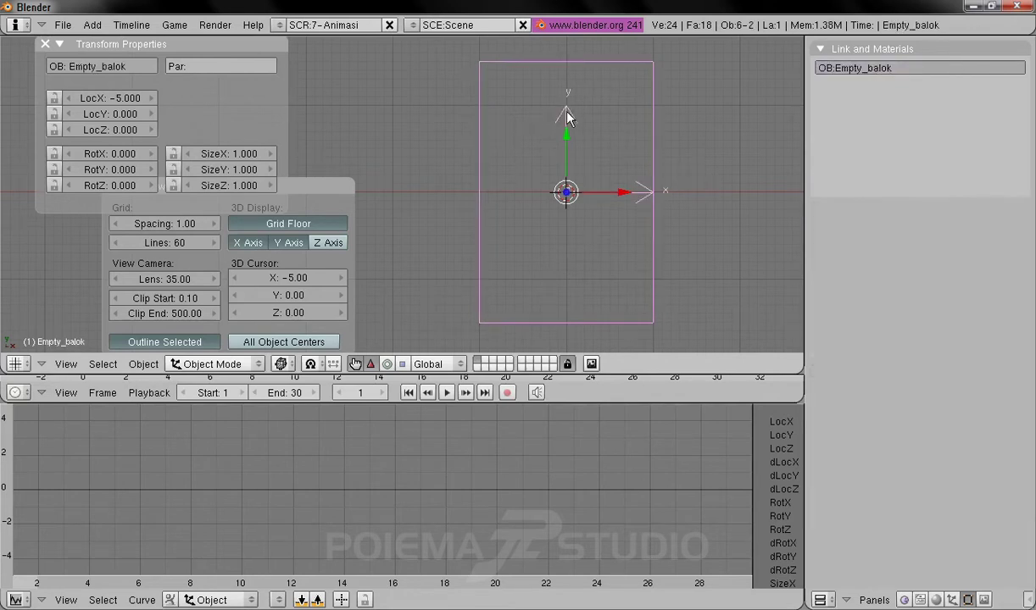
pyautogui.click(139, 364)
pyautogui.moveTo(229, 134)
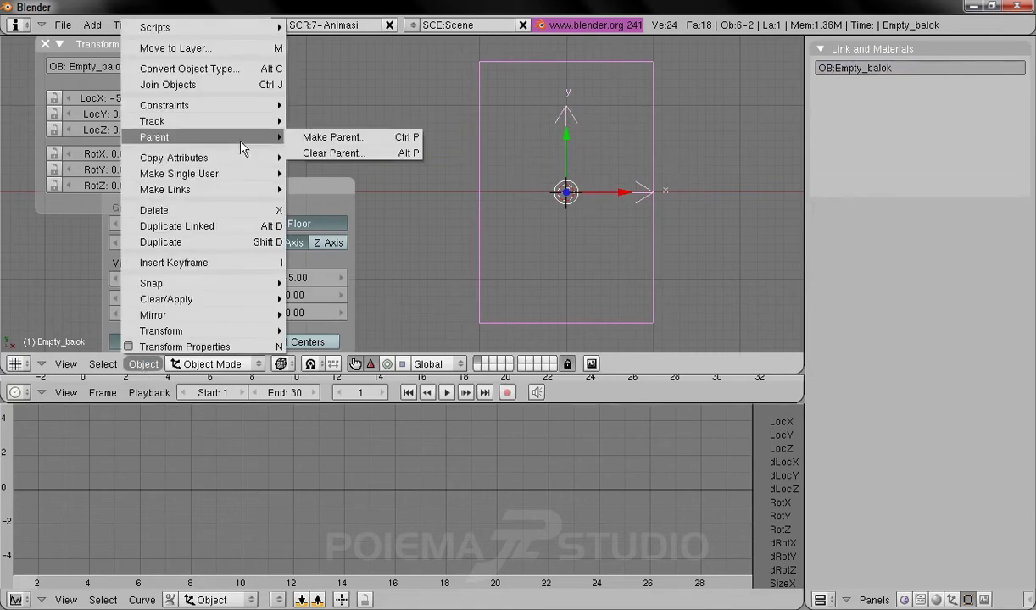
pyautogui.click(322, 137)
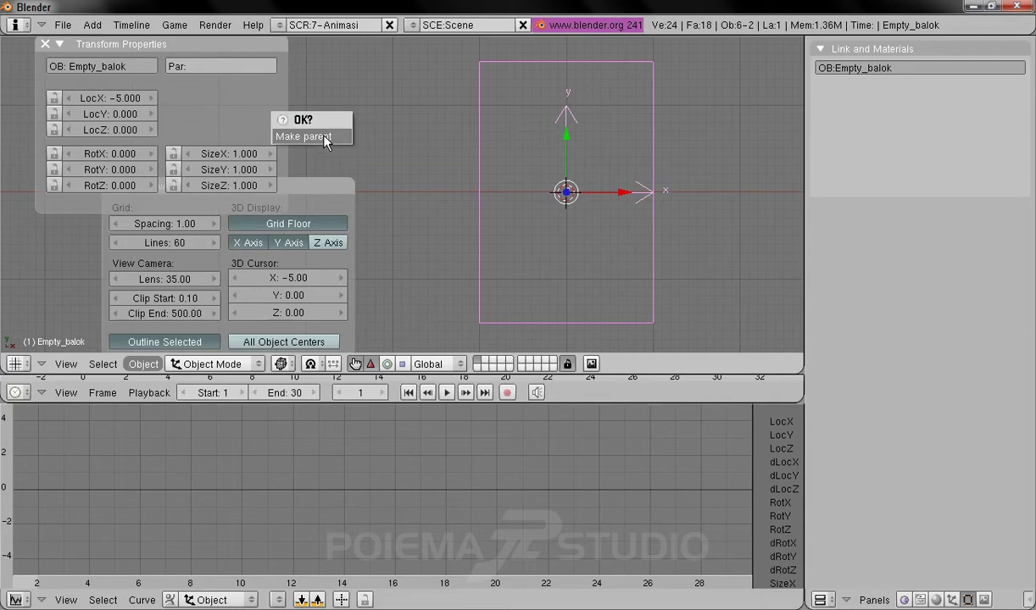
pyautogui.click(324, 138)
pyautogui.scroll(-3, 458, 180)
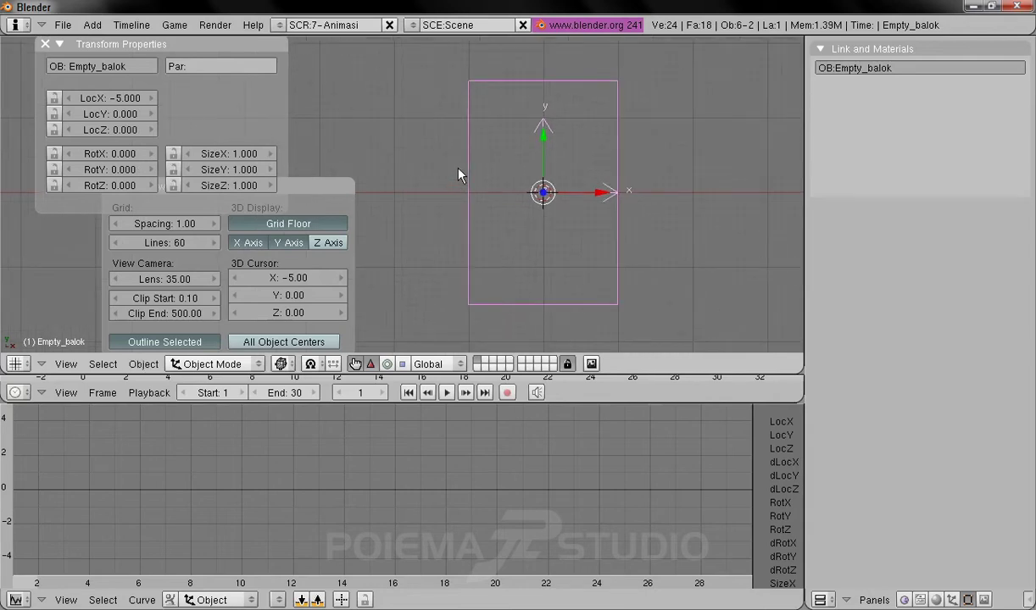
# Step: Test the parent link by moving Balok and Empty_balok in turn along the X axis, cancelling each move
pyautogui.rightClick(569, 138)
pyautogui.moveTo(564, 193); pyautogui.dragTo(664, 212)
pyautogui.rightClick(664, 212)
pyautogui.rightClick(520, 139)
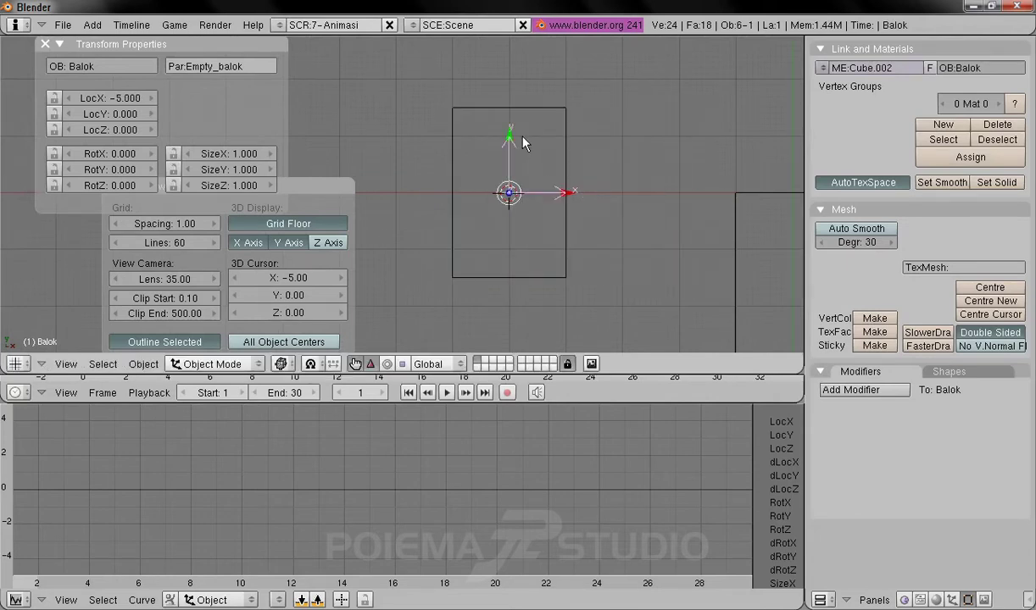
pyautogui.moveTo(565, 192); pyautogui.dragTo(625, 203)
pyautogui.rightClick(625, 203)
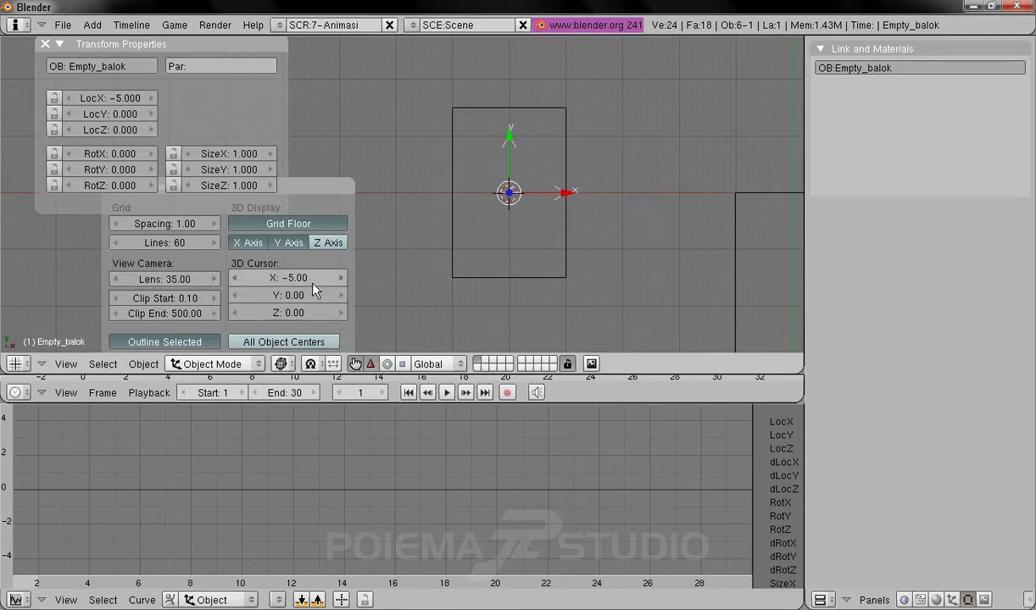
# Step: Add a second Empty at the 3D cursor in the centre of Balok, using the top view, and rename it Empty_dunia
pyautogui.click(60, 363)
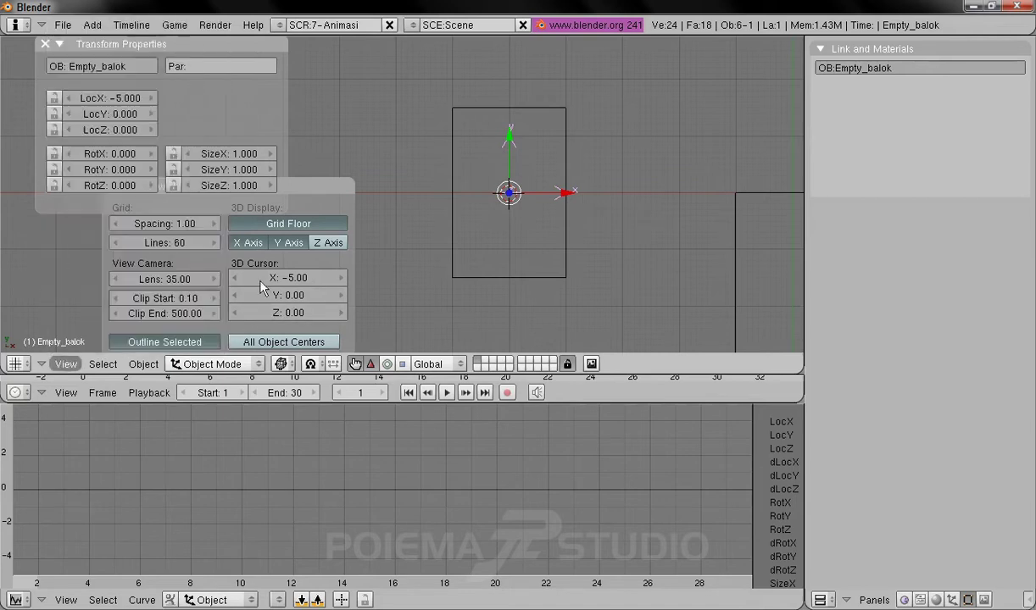
pyautogui.click(93, 26)
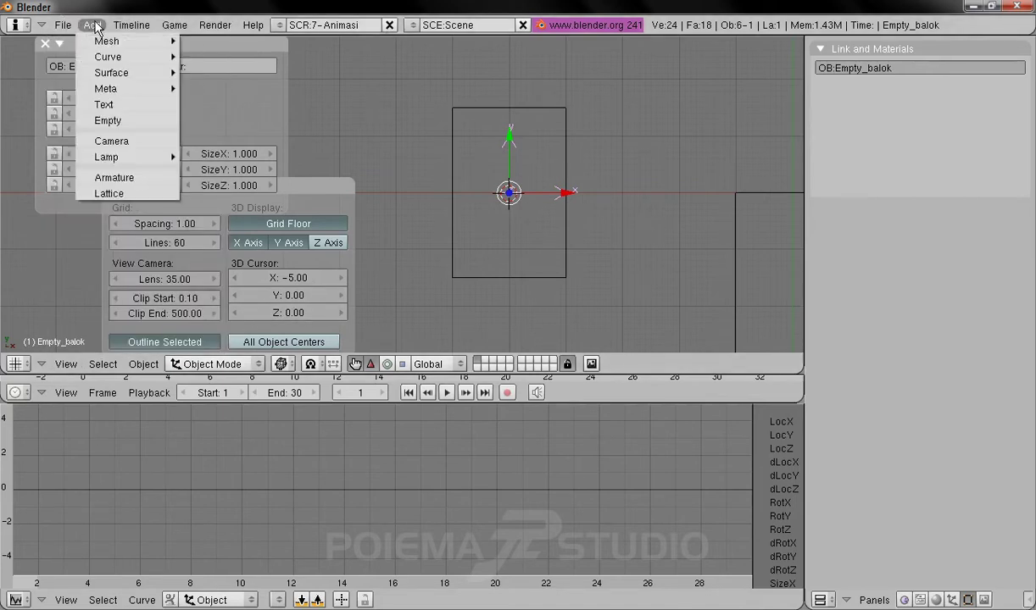
pyautogui.click(141, 124)
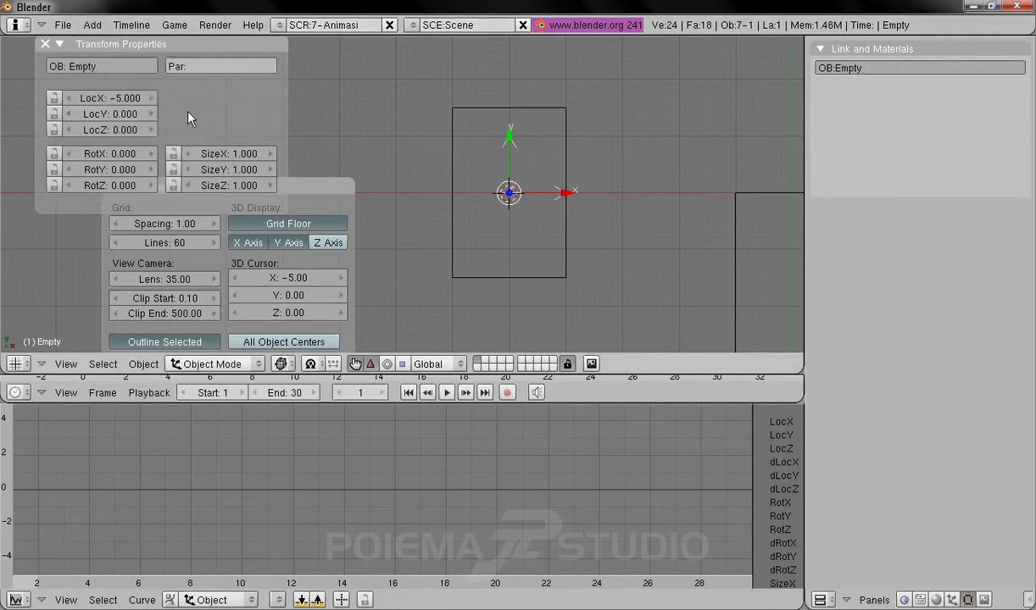
pyautogui.click(127, 61)
pyautogui.click(127, 62)
pyautogui.write('_dunia')
pyautogui.press('Return')
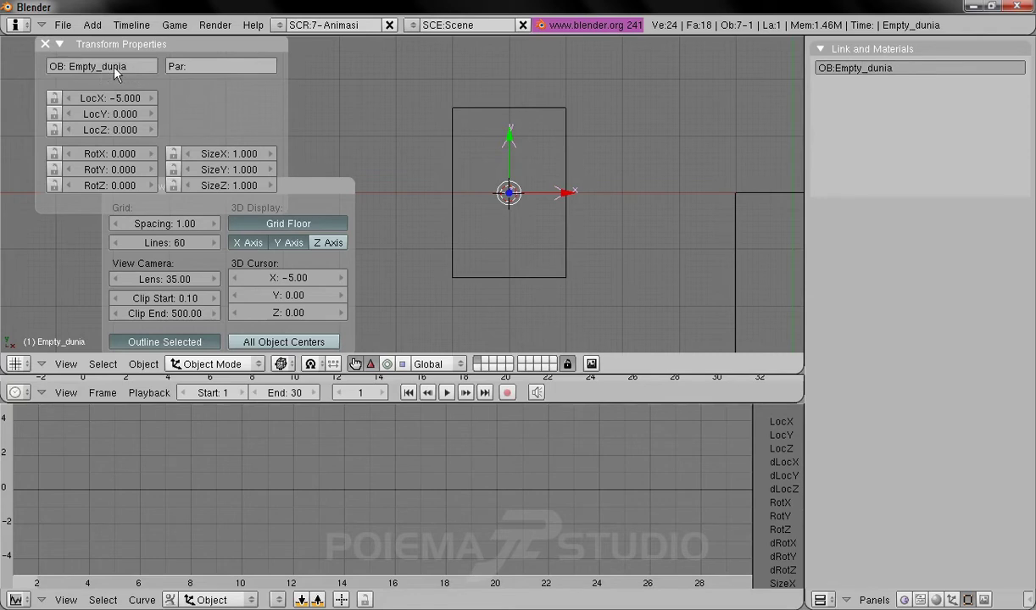
# Step: Place the 3D cursor below Kotak_1 by setting its coordinates to X 0 and Y -5
pyautogui.keyDown('shift'); pyautogui.moveTo(627, 252); pyautogui.dragTo(600, 201, button='middle'); pyautogui.keyUp('shift')
pyautogui.scroll(-2, 625, 239)
pyautogui.scroll(-2, 610, 222)
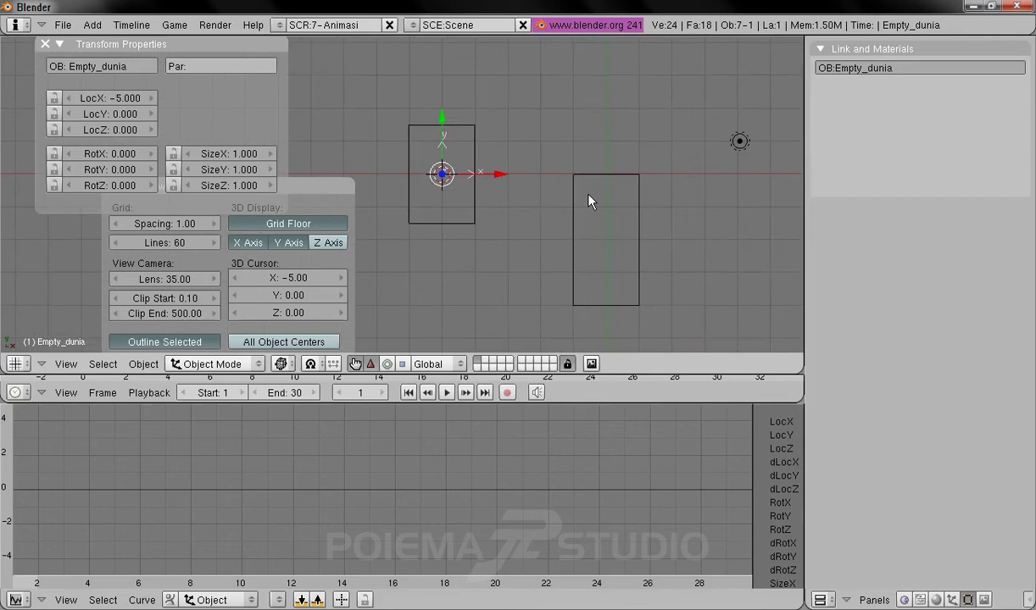
pyautogui.keyDown('shift'); pyautogui.moveTo(683, 249); pyautogui.dragTo(596, 173, button='middle'); pyautogui.keyUp('shift')
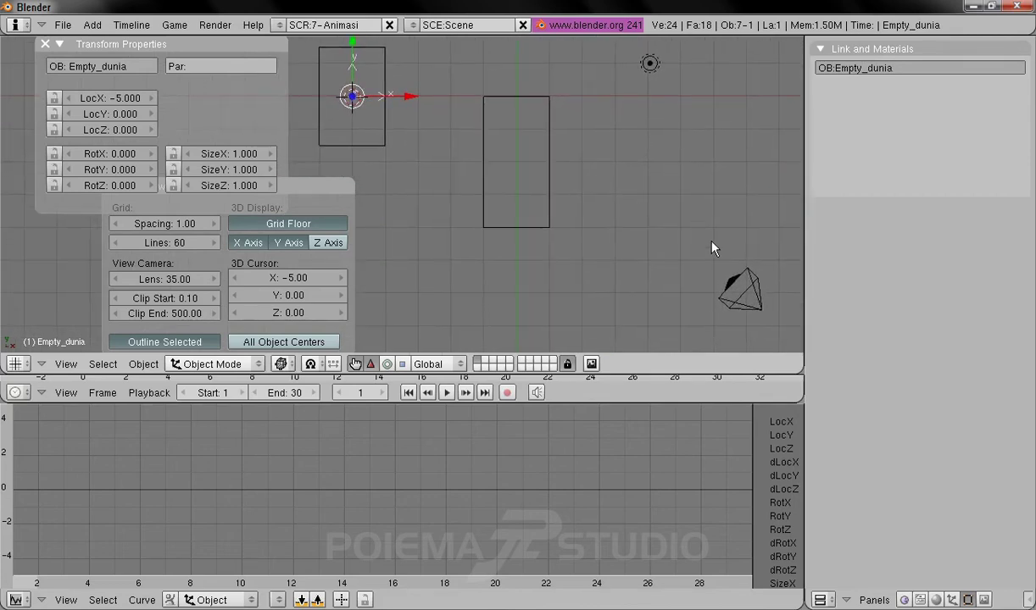
pyautogui.scroll(-2, 687, 221)
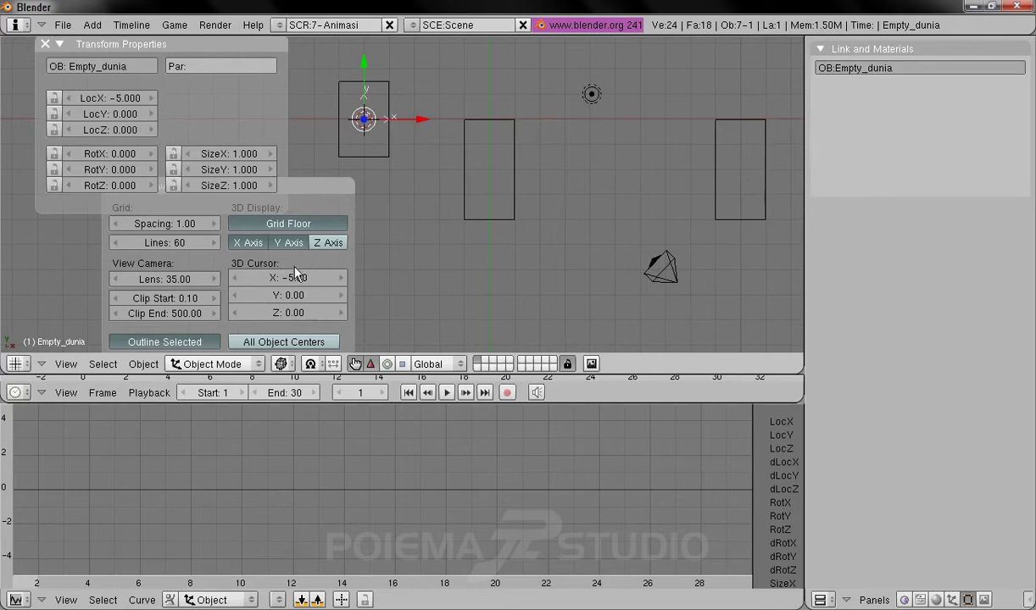
pyautogui.click(277, 282)
pyautogui.write('0')
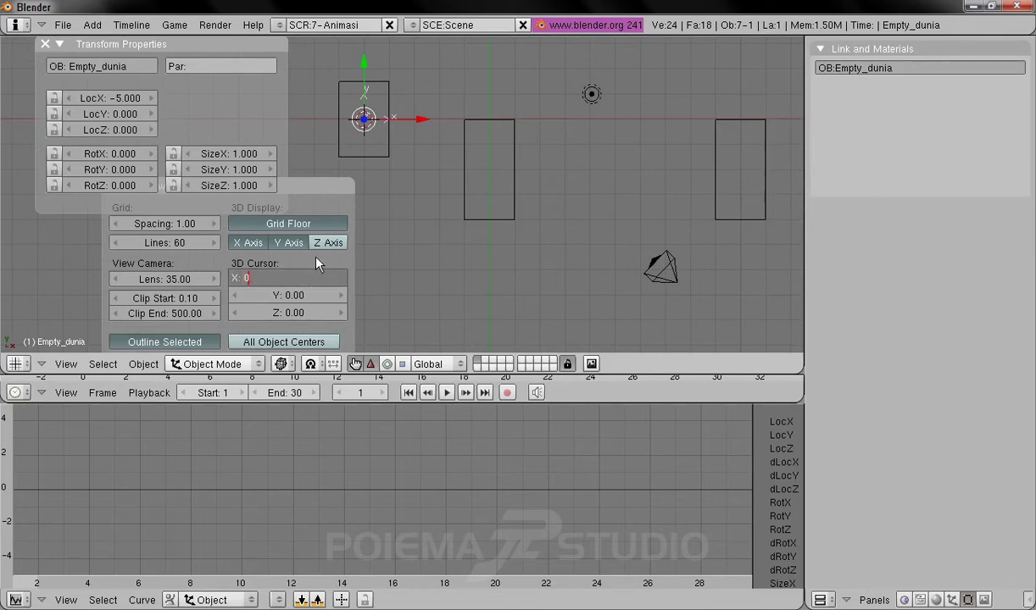
pyautogui.press('Tab')
pyautogui.write('-5')
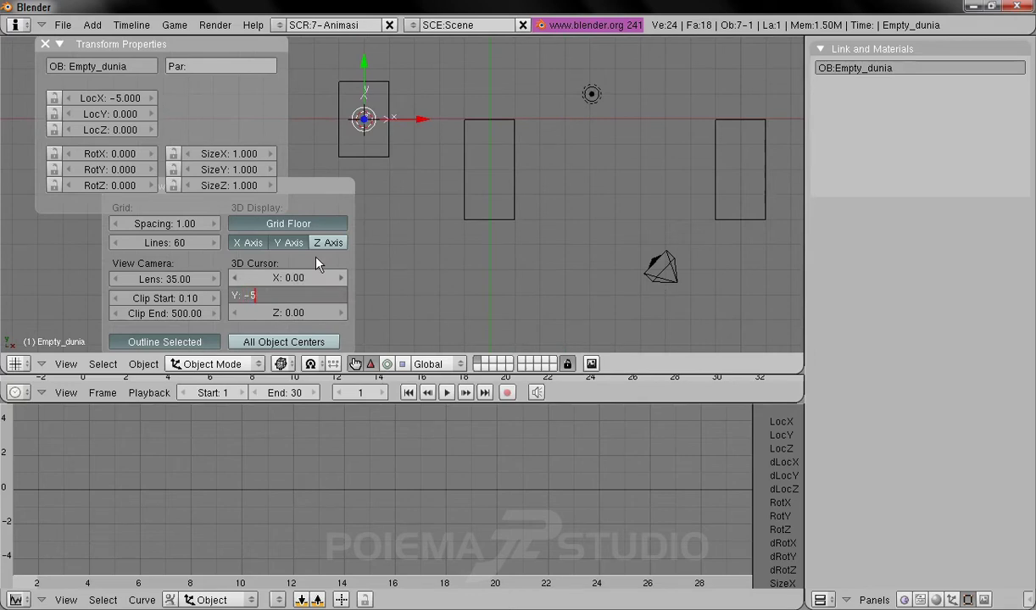
pyautogui.press('Return')
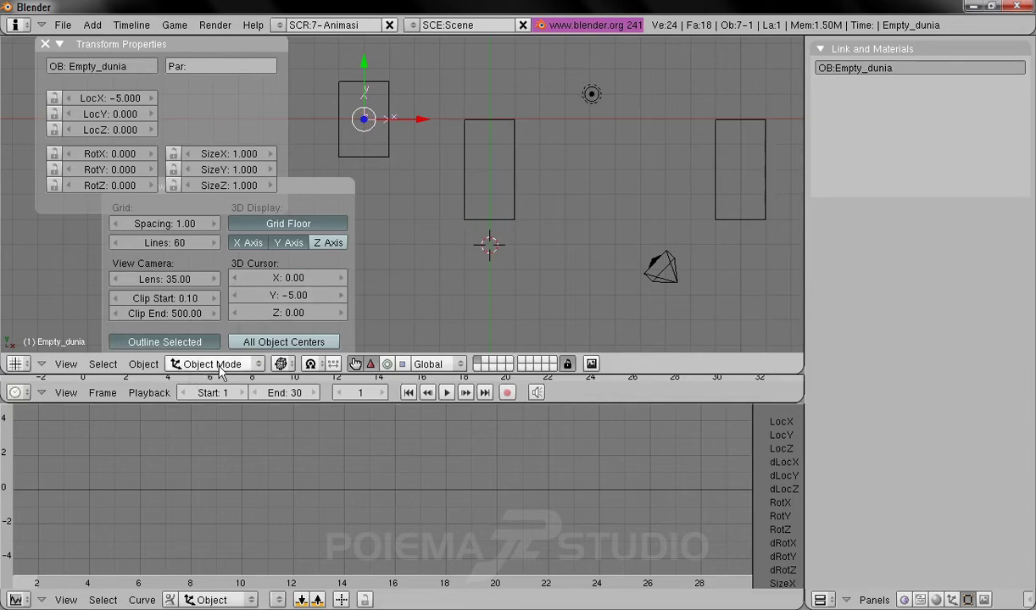
# Step: Add an Empty at the 3D cursor below Kotak_1 and rename it Empty_kotak_1
pyautogui.click(65, 364)
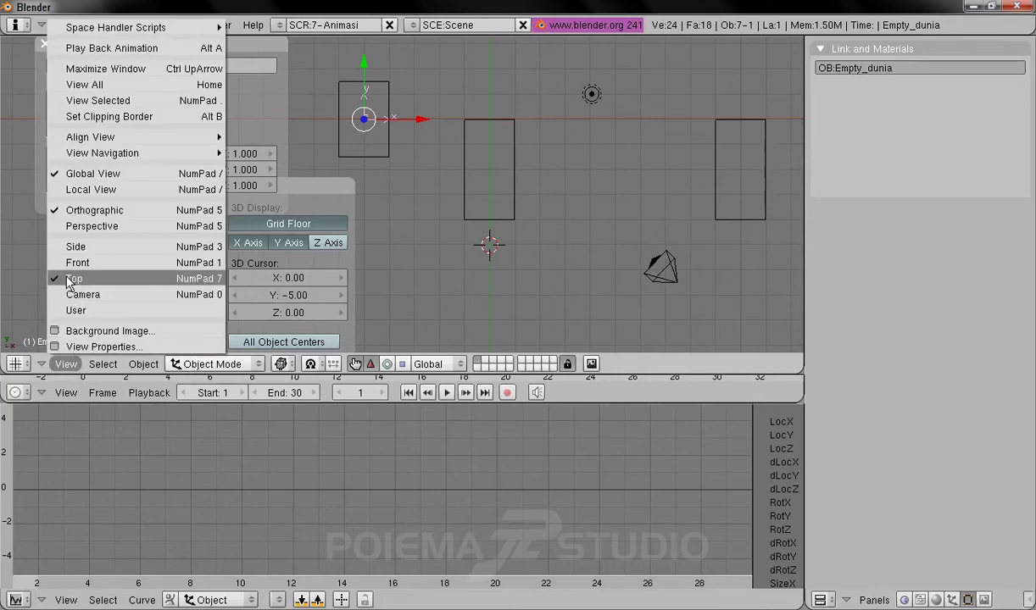
pyautogui.click(92, 26)
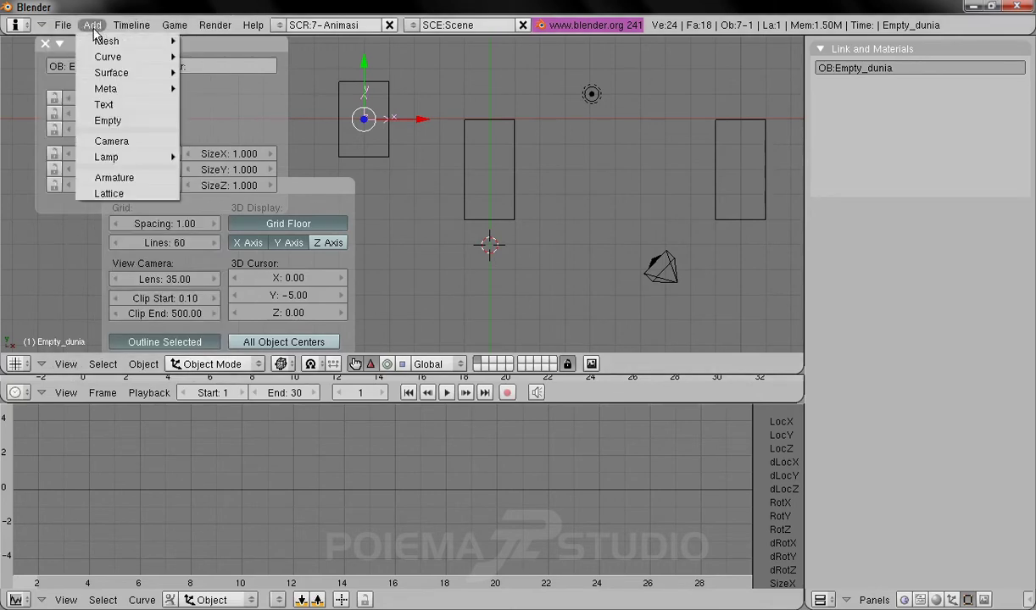
pyautogui.click(114, 121)
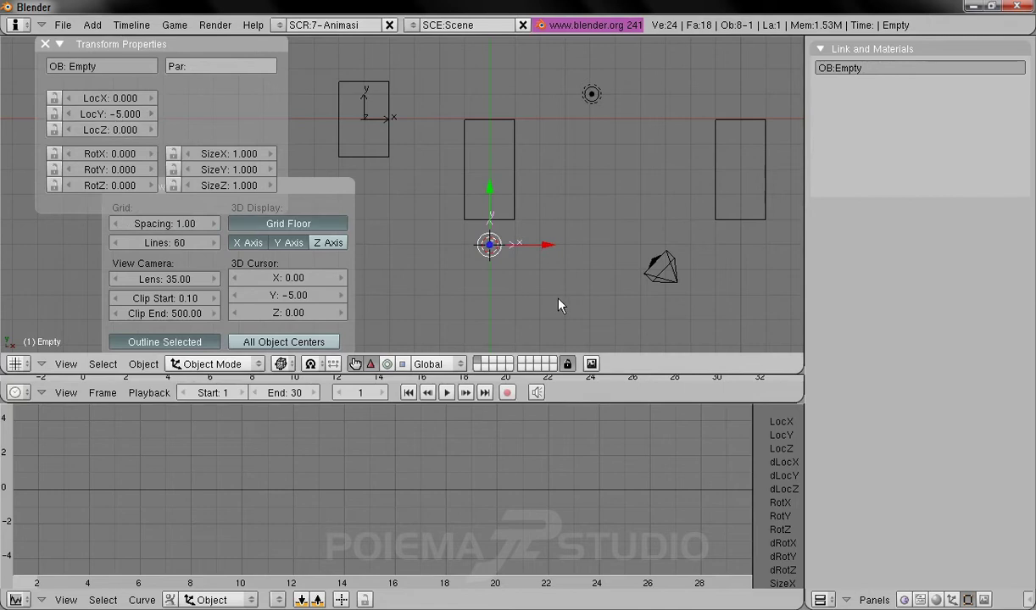
pyautogui.click(114, 65)
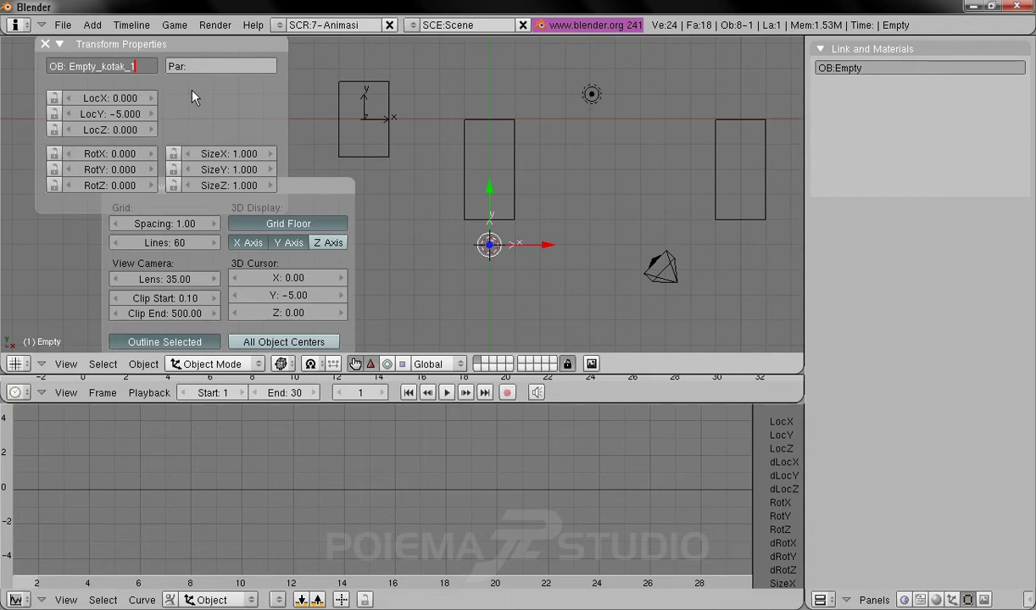
pyautogui.press('Return')
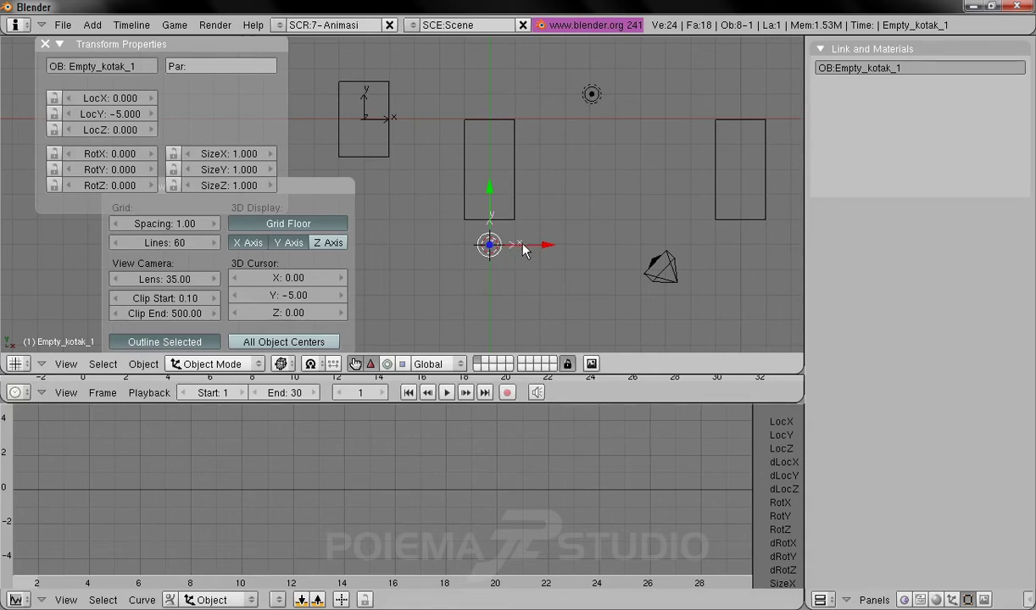
# Step: Make Kotak_1 the parent of Empty_kotak_1 and test the link with a cancelled move of Kotak_1
pyautogui.rightClick(518, 146)
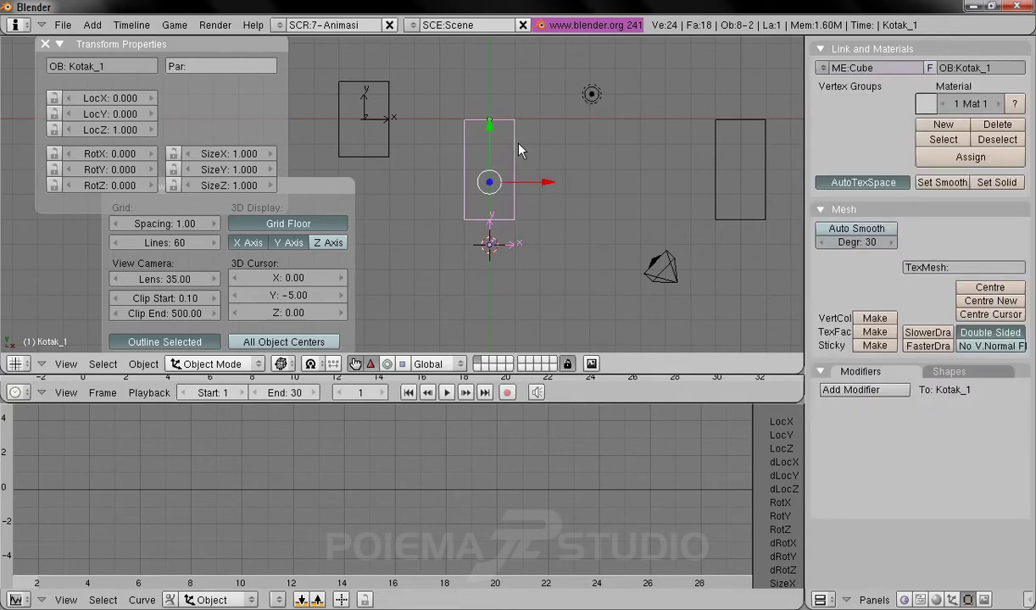
pyautogui.click(145, 365)
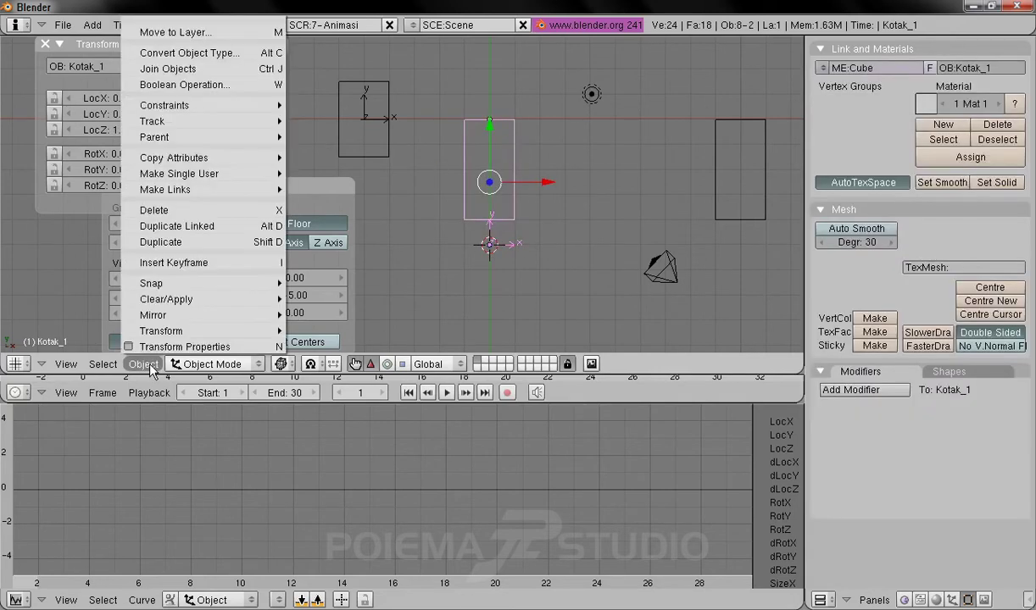
pyautogui.moveTo(205, 136)
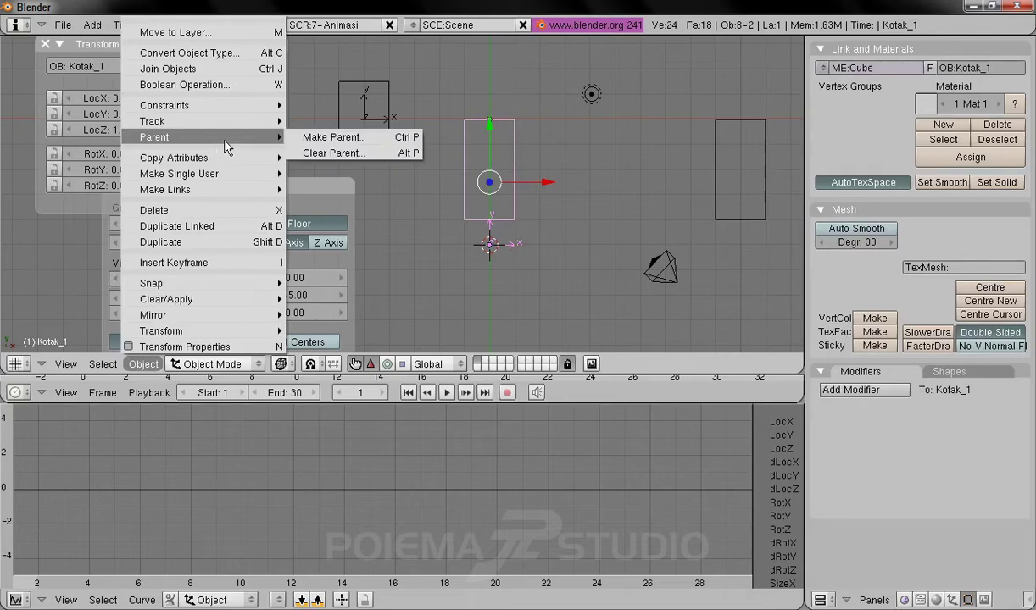
pyautogui.click(330, 138)
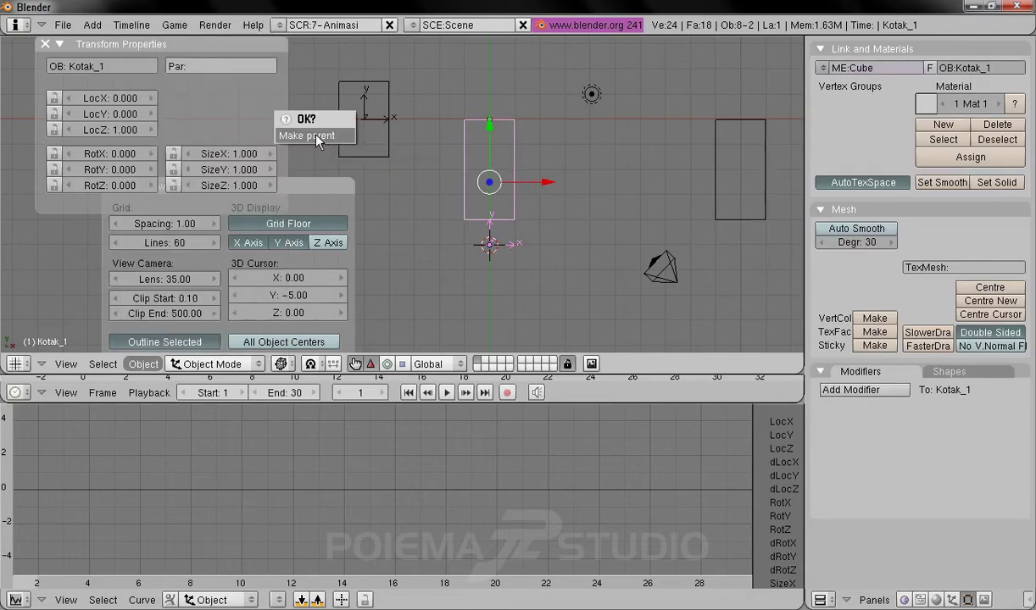
pyautogui.click(315, 136)
pyautogui.rightClick(510, 153)
pyautogui.moveTo(545, 120); pyautogui.dragTo(567, 154)
# Step: Set the 3D cursor's X coordinate to 10 to place it below Kotak_2
pyautogui.keyDown('shift'); pyautogui.moveTo(672, 257); pyautogui.dragTo(583, 247, button='middle'); pyautogui.keyUp('shift')
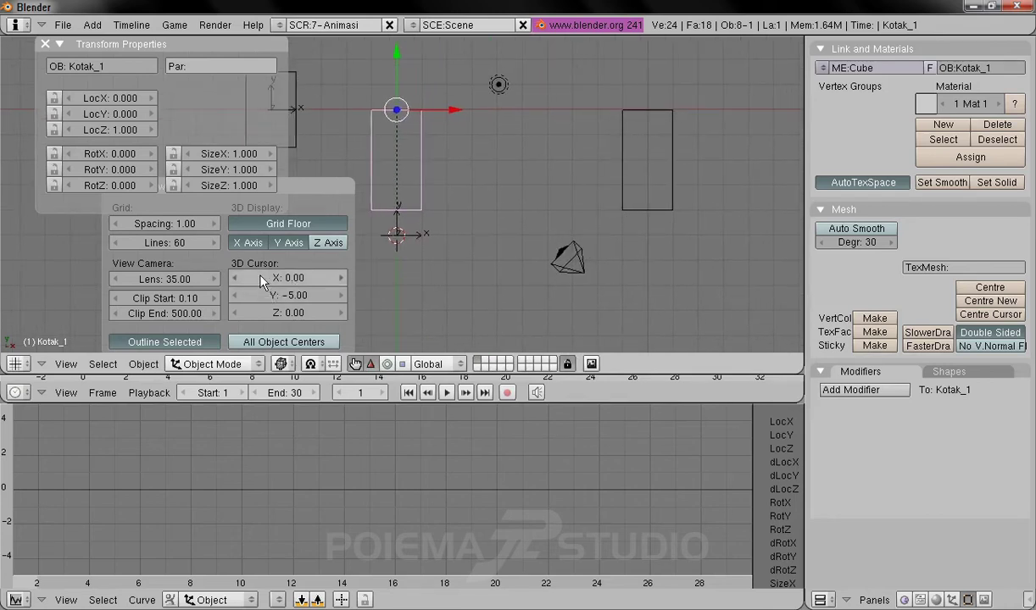
pyautogui.click(280, 285)
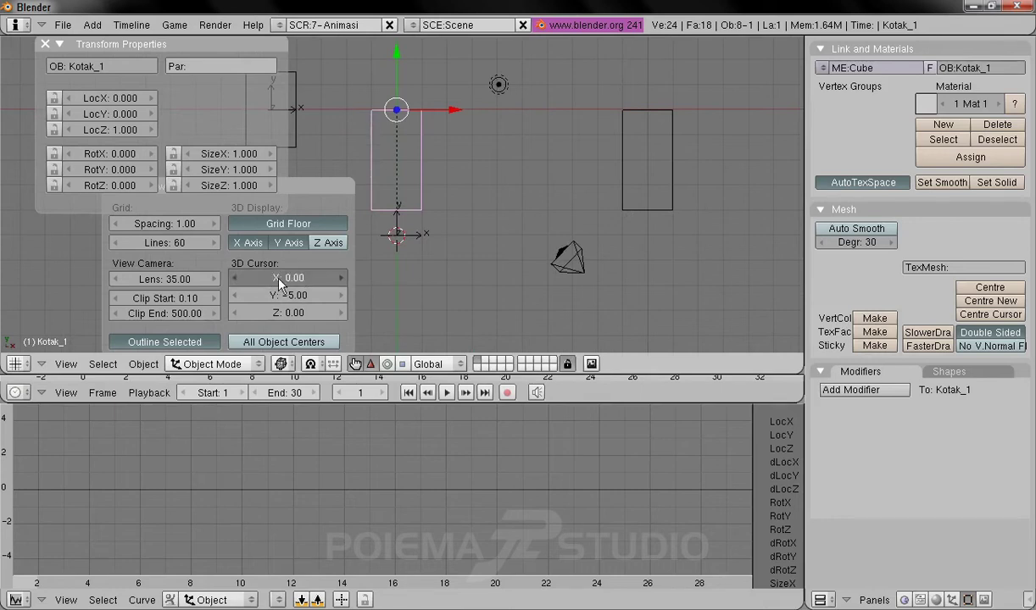
pyautogui.write('10')
pyautogui.press('Return')
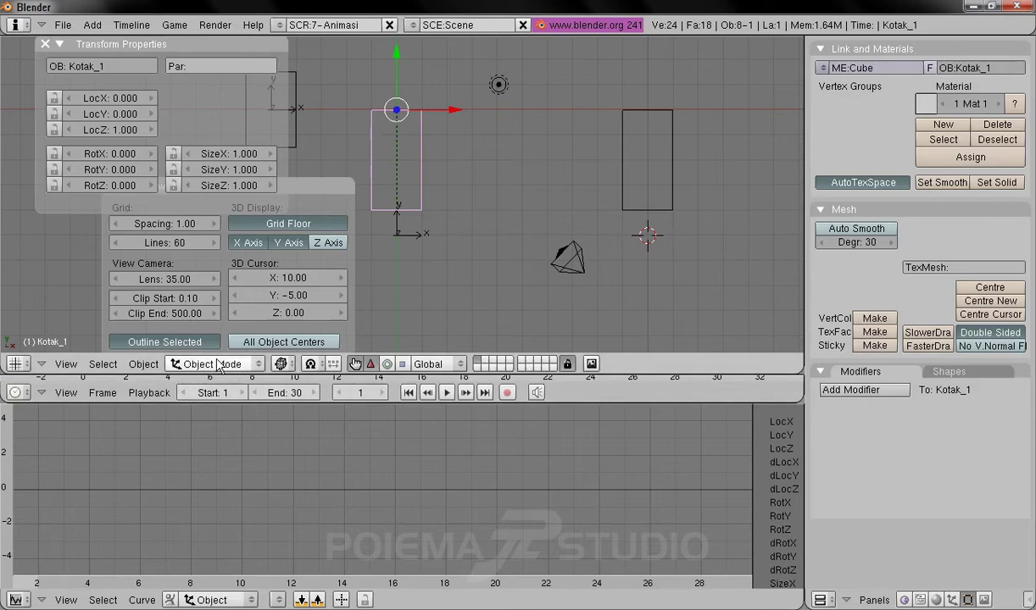
# Step: Add an Empty at the 3D cursor below Kotak_2 and rename it Empty_kotak_2
pyautogui.click(68, 364)
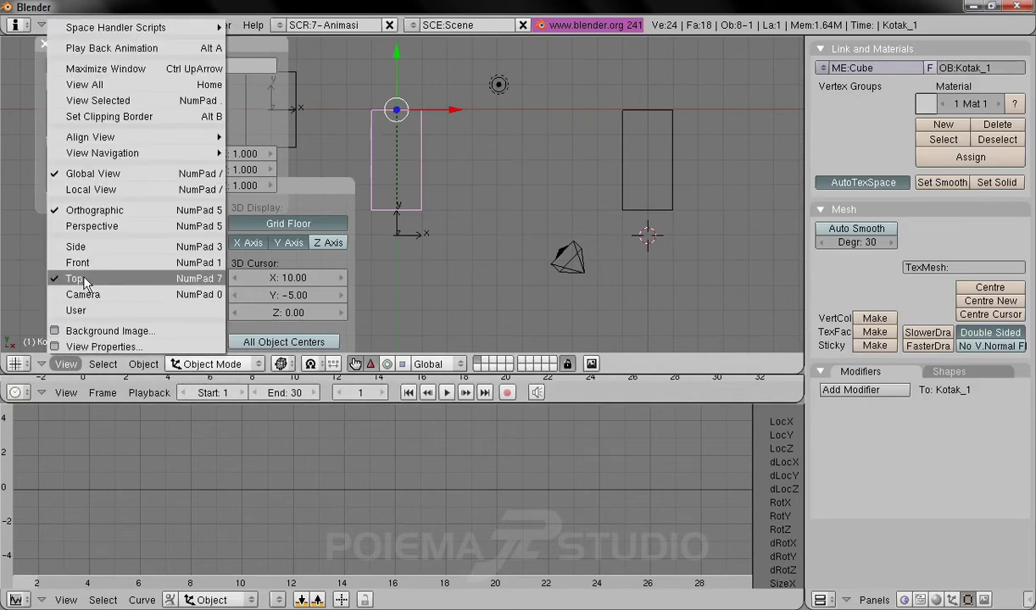
pyautogui.click(92, 25)
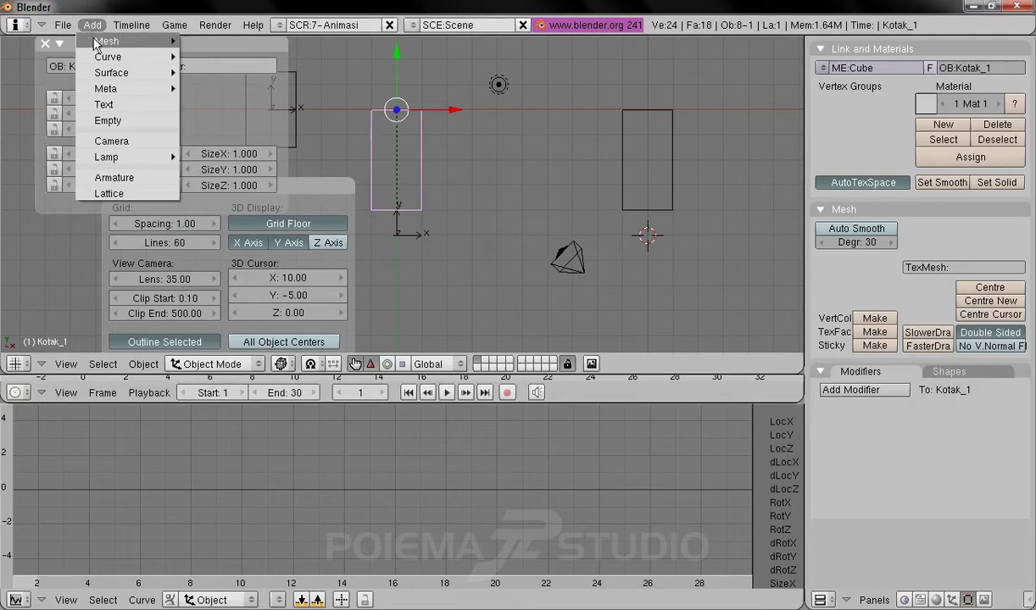
pyautogui.click(110, 122)
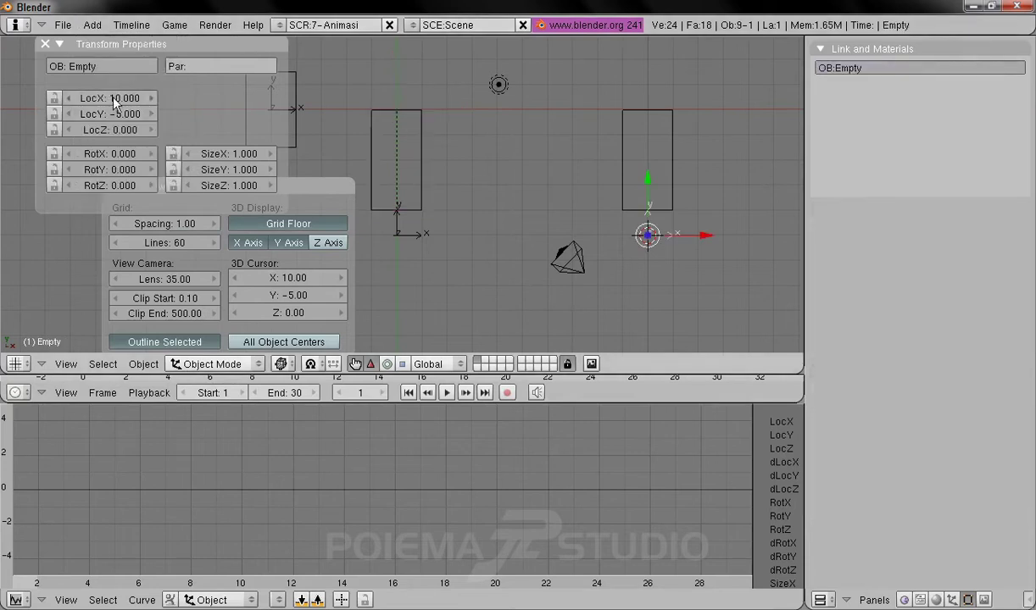
pyautogui.click(101, 68)
pyautogui.click(113, 67)
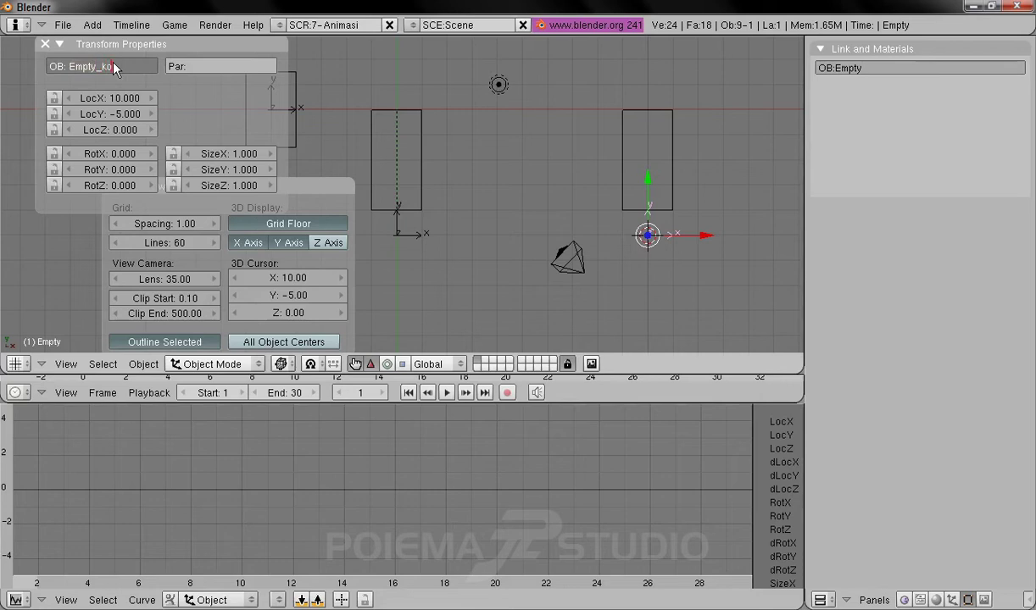
pyautogui.write('_kotak_2')
pyautogui.press('Return')
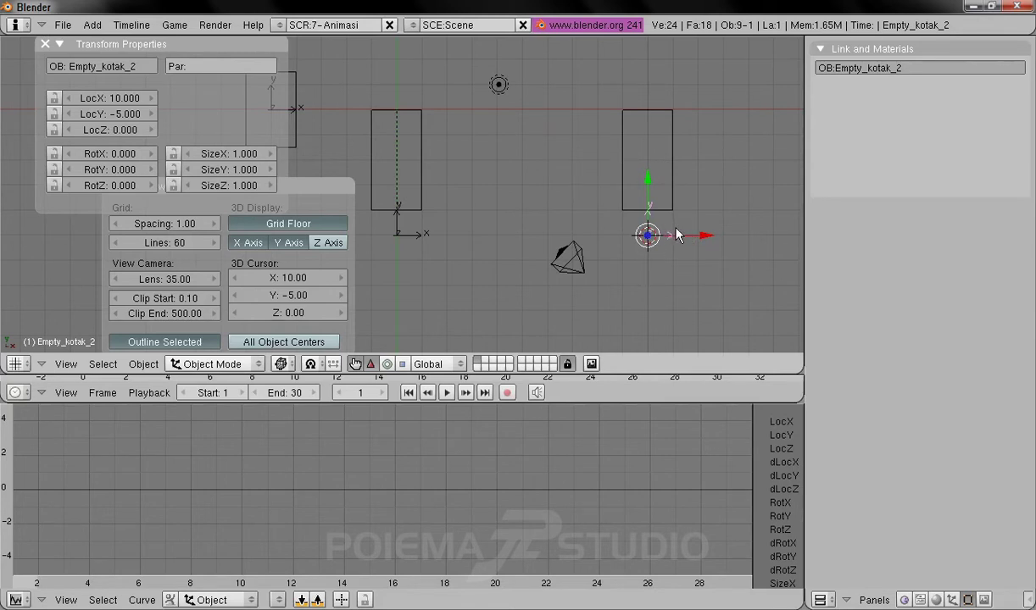
# Step: Make Kotak_2 the parent of Empty_kotak_2
pyautogui.rightClick(621, 168)
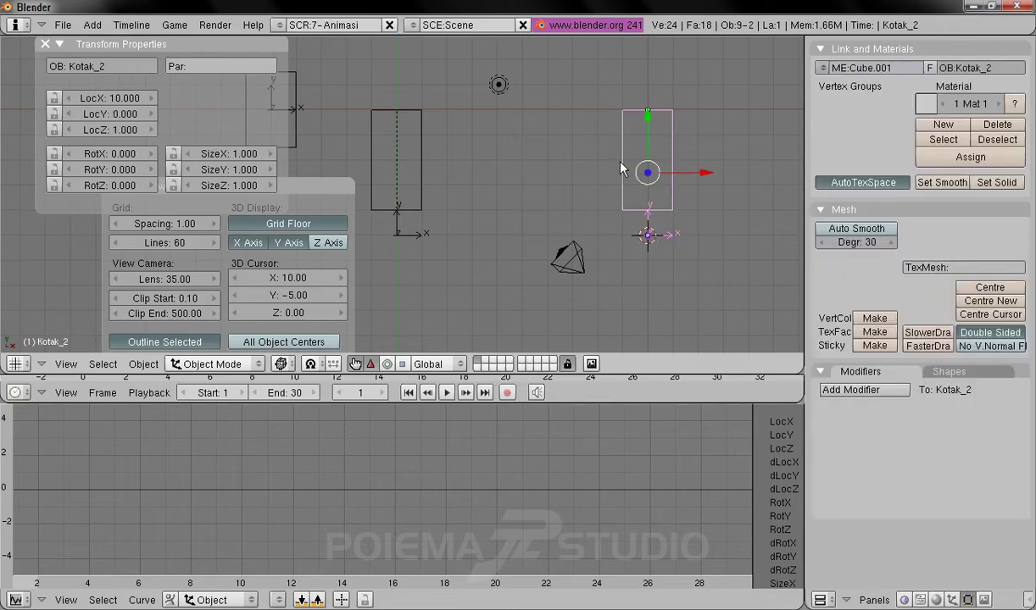
pyautogui.click(143, 363)
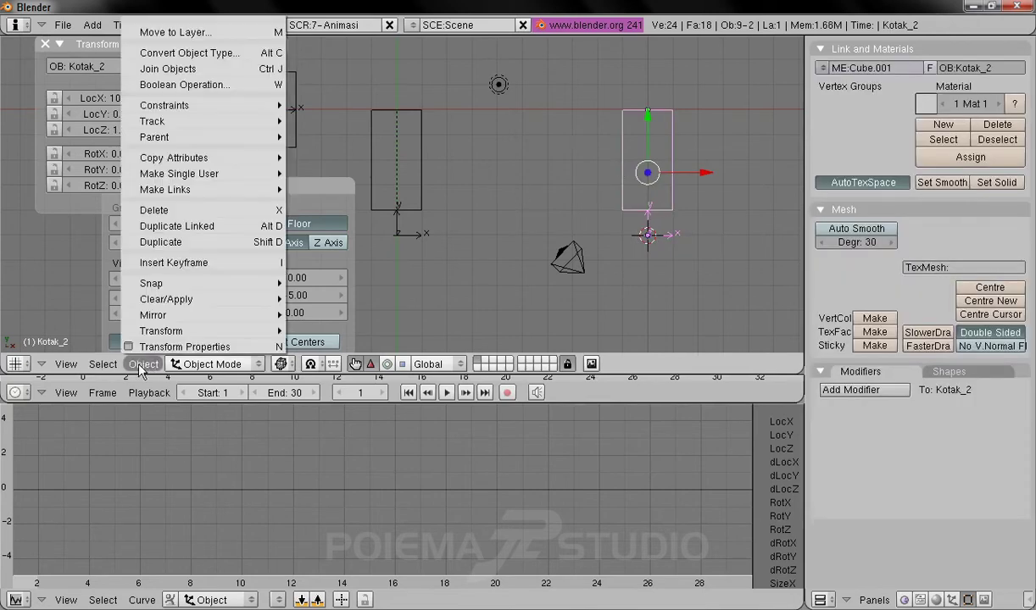
pyautogui.moveTo(165, 138)
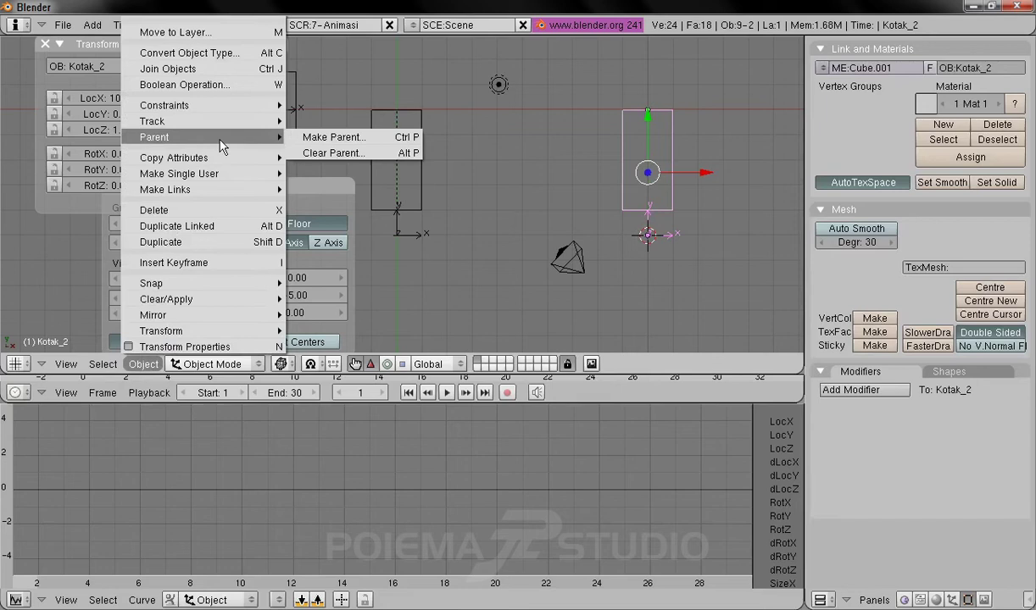
pyautogui.click(330, 139)
pyautogui.click(321, 140)
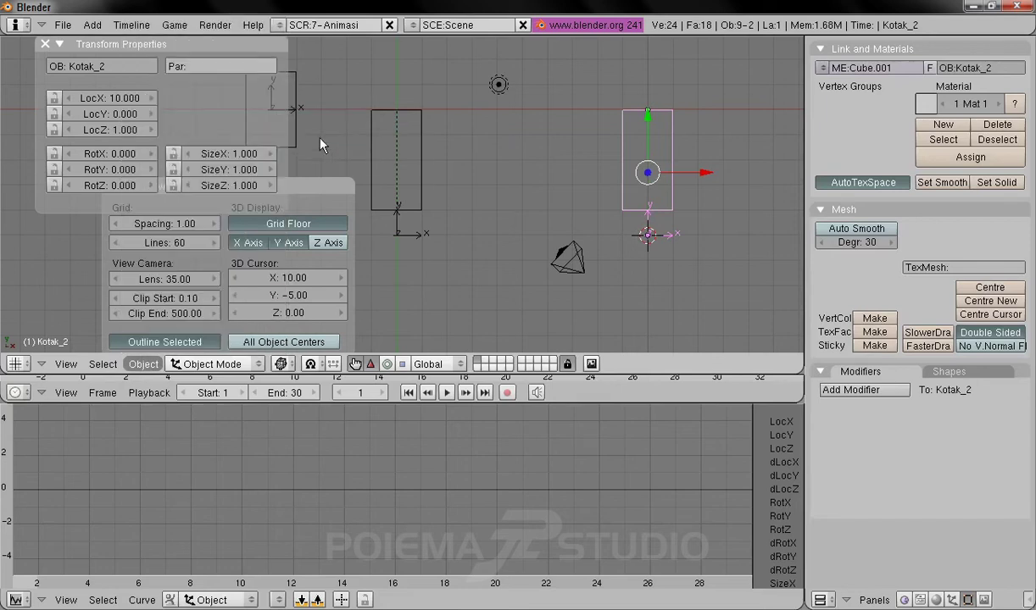
# Step: Test the parent link between Kotak_2 and Empty_kotak_2 with a cancelled move of Kotak_2 along the X axis
pyautogui.rightClick(645, 141)
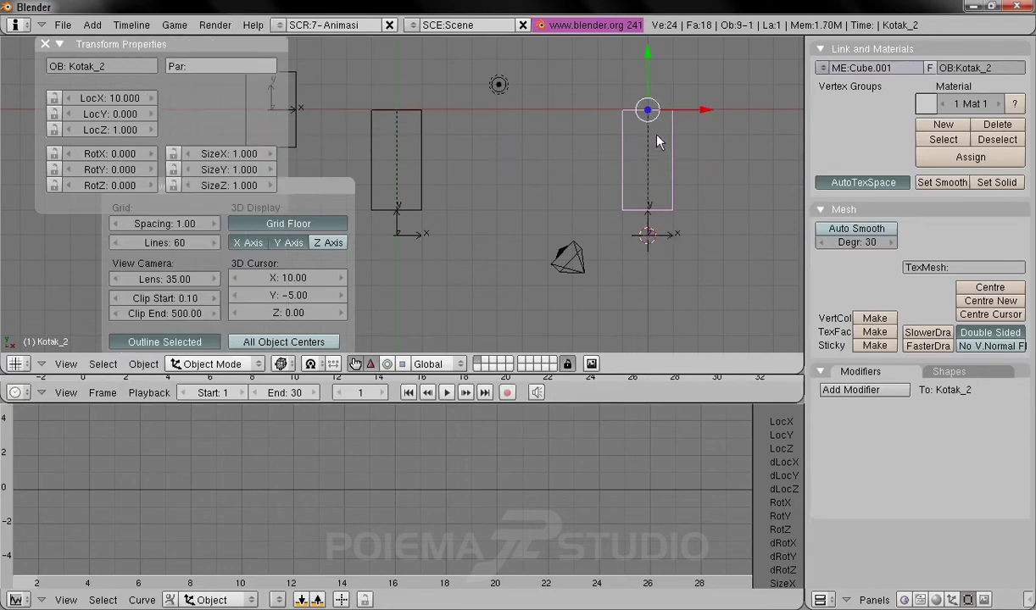
pyautogui.press('g')
pyautogui.press('x')
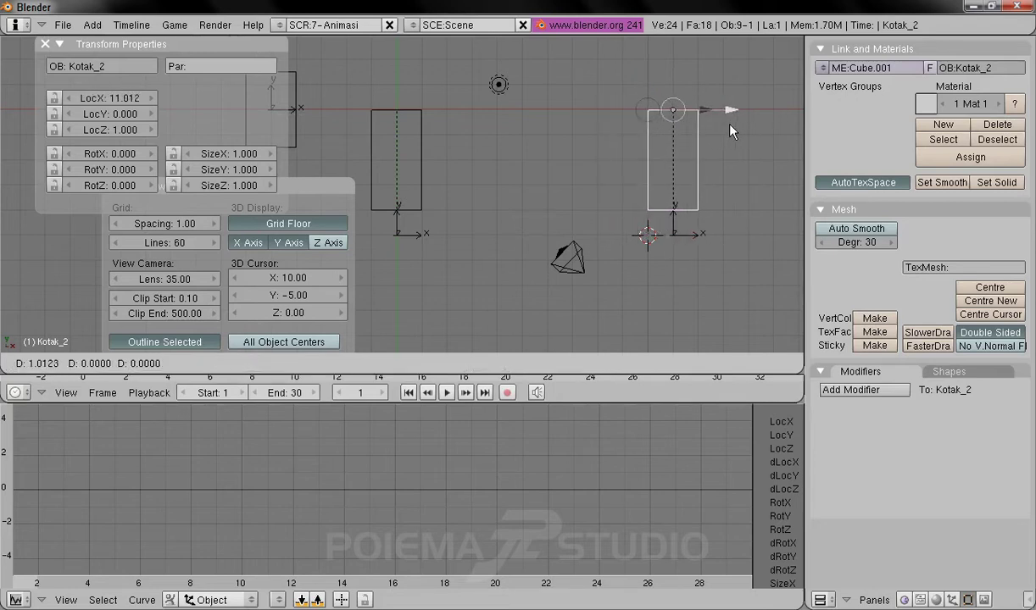
pyautogui.press('Escape')
# Step: Close the View Properties panel so that all the boxes in the 3D view are unobstructed
pyautogui.moveTo(431, 232); pyautogui.dragTo(462, 244, button='middle')
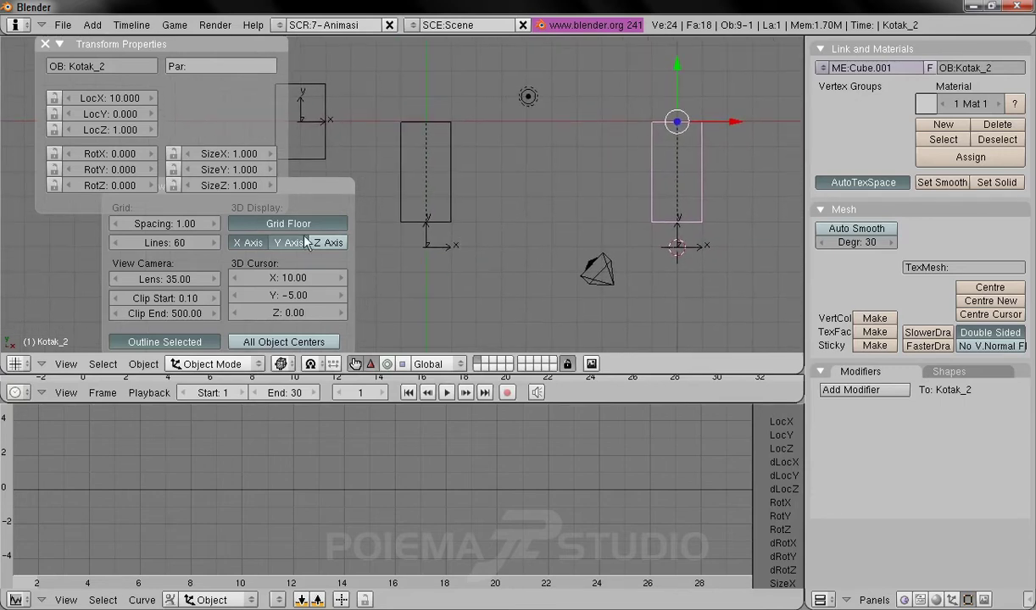
pyautogui.moveTo(297, 188); pyautogui.dragTo(607, 181)
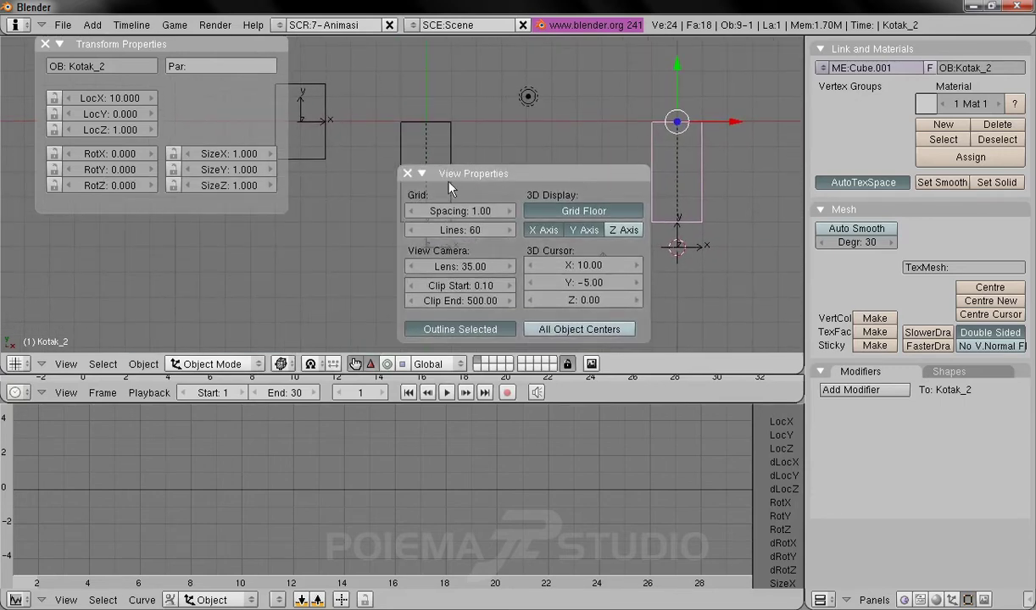
pyautogui.click(408, 174)
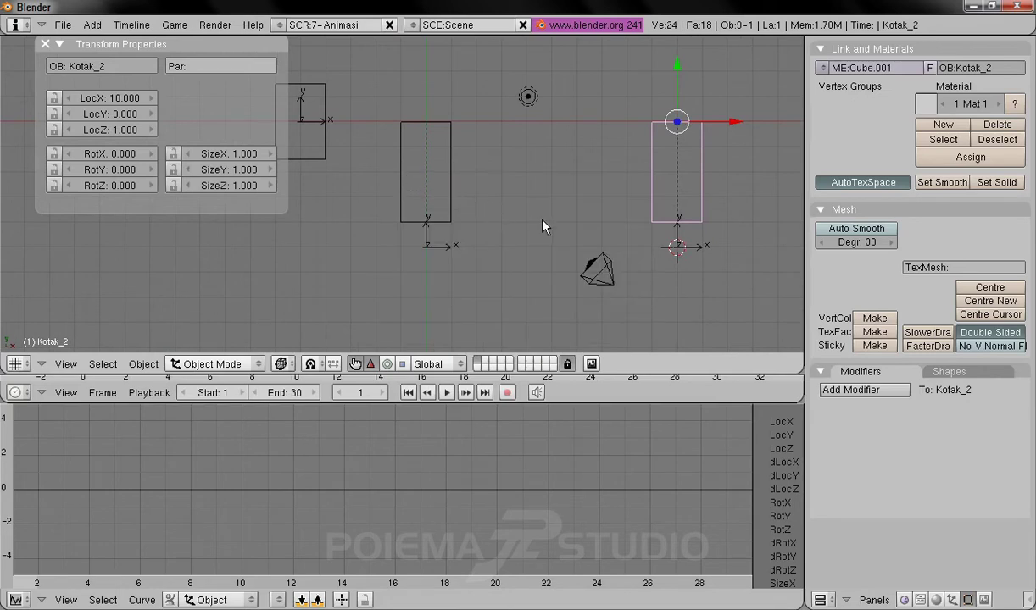
pyautogui.scroll(-1, 521, 209)
pyautogui.keyDown('shift'); pyautogui.moveTo(483, 193); pyautogui.dragTo(533, 211, button='middle'); pyautogui.keyUp('shift')
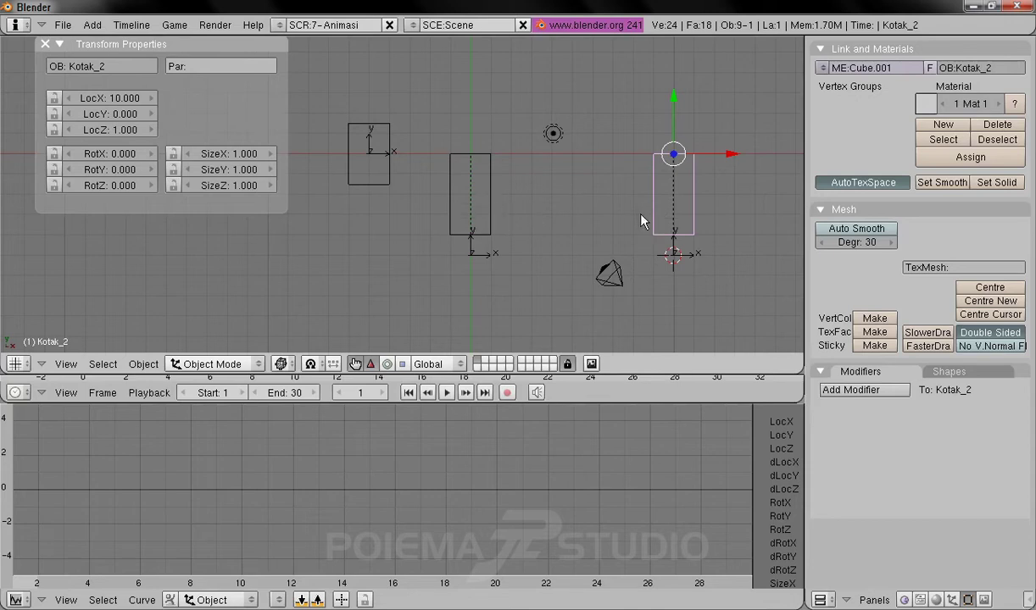
# Step: Set the animation's end frame to 125
pyautogui.click(285, 394)
pyautogui.write('1')
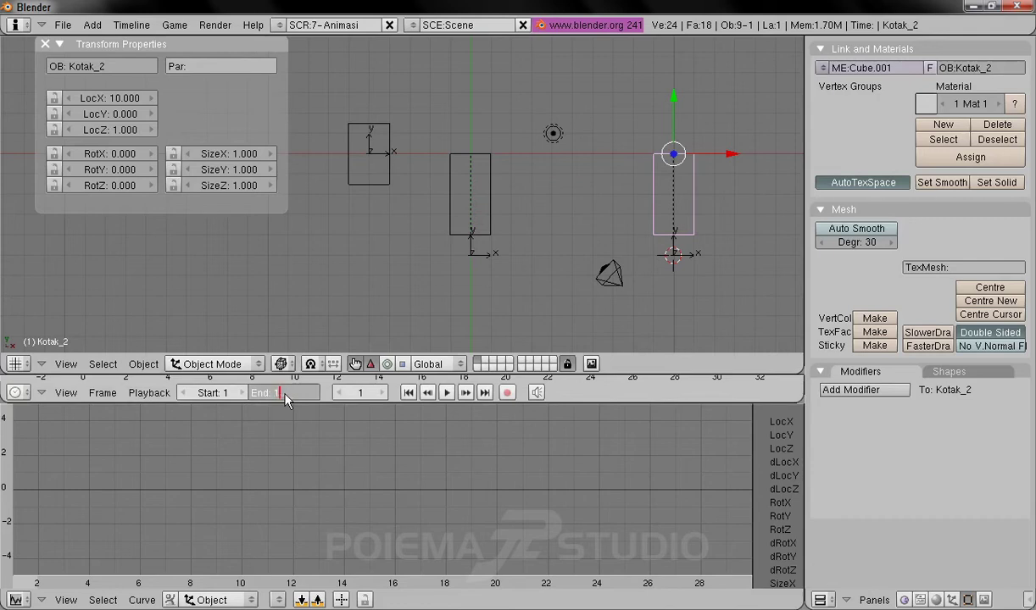
pyautogui.write('25')
pyautogui.press('Return')
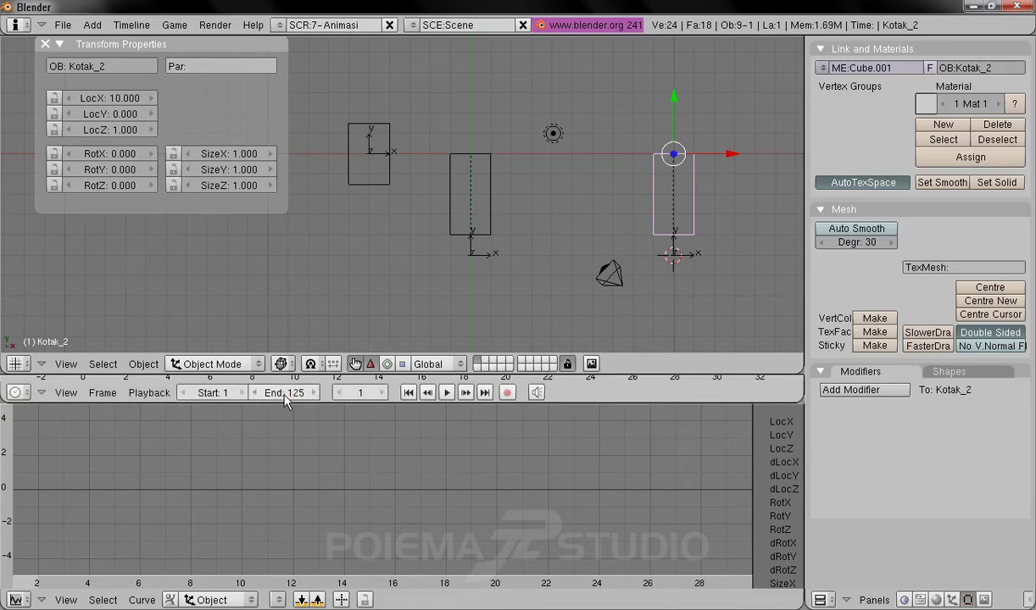
# Step: Insert a Rot keyframe for Kotak_1 at frame 1
pyautogui.rightClick(490, 170)
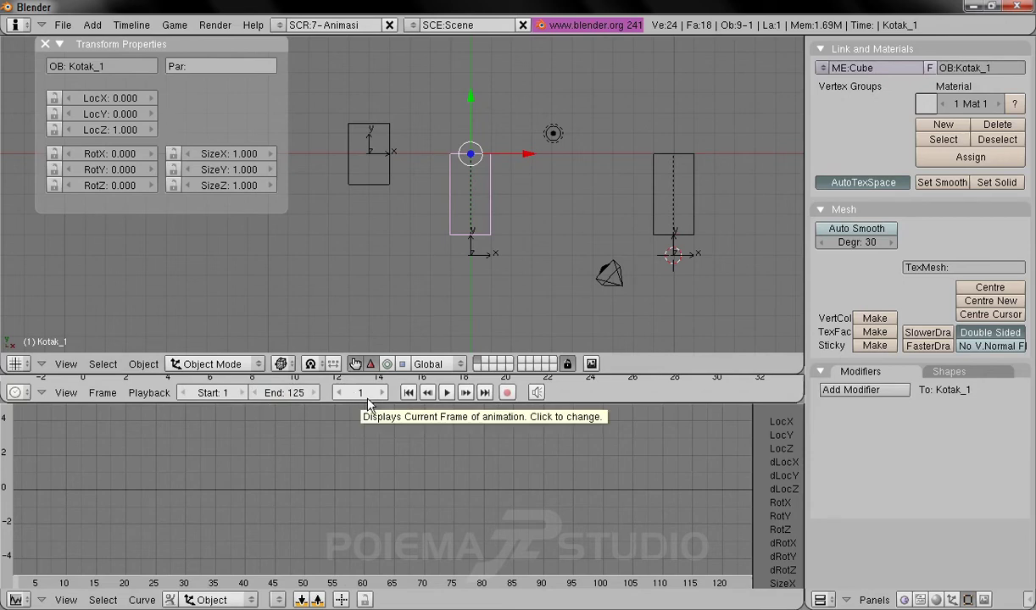
pyautogui.click(140, 364)
pyautogui.click(182, 263)
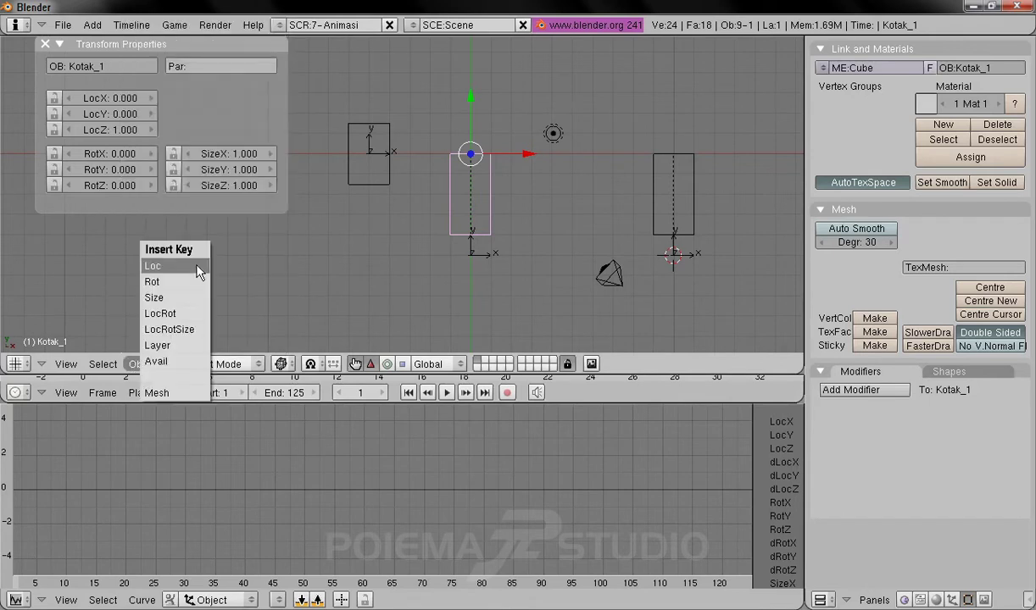
pyautogui.click(192, 289)
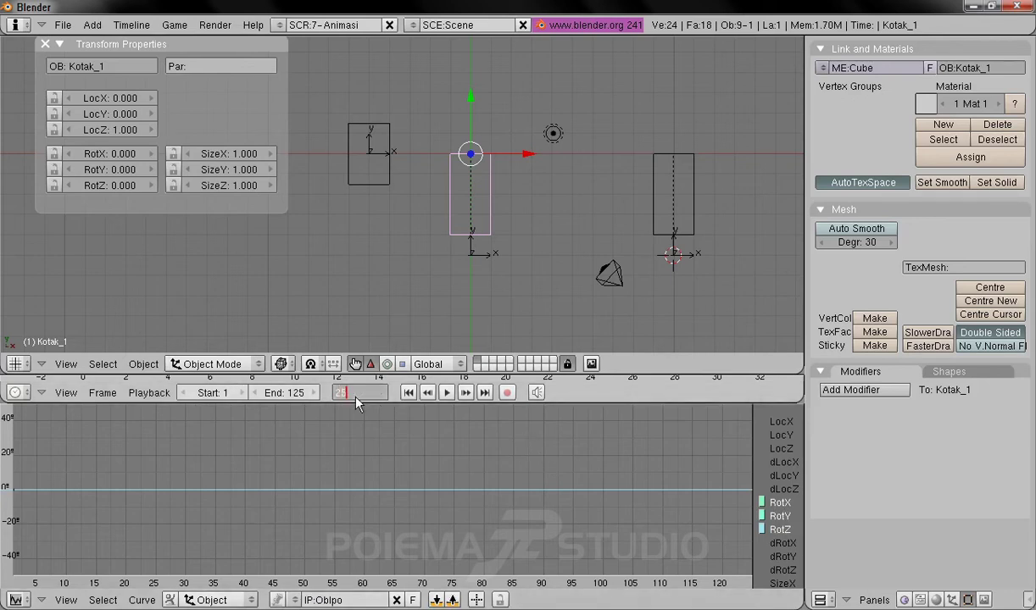
# Step: At frame 25, set Kotak_1's RotZ to -90 and insert a Rot keyframe
pyautogui.press('Return')
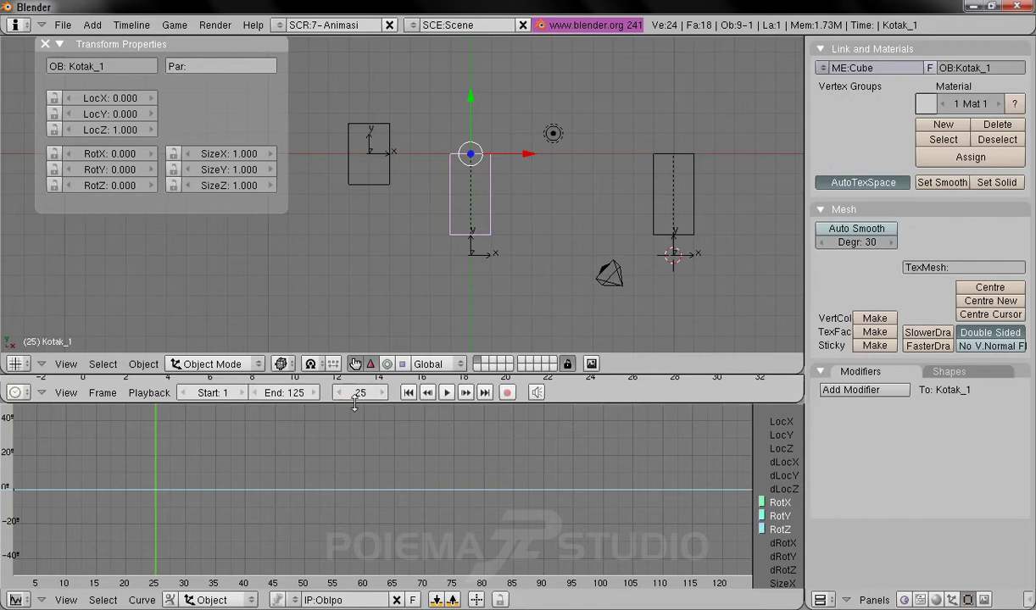
pyautogui.click(114, 185)
pyautogui.write('-9')
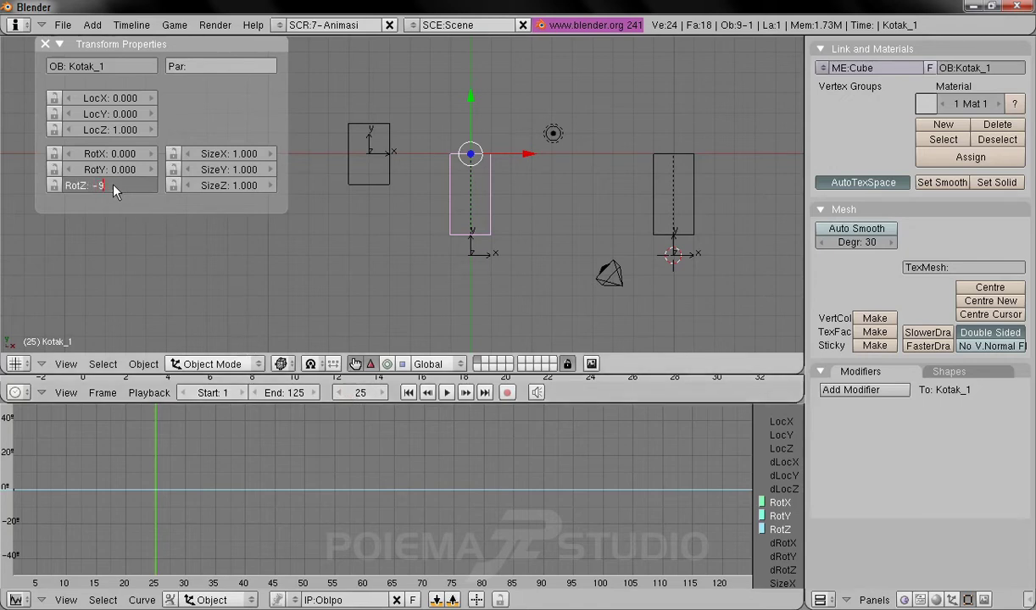
pyautogui.write('0')
pyautogui.press('Return')
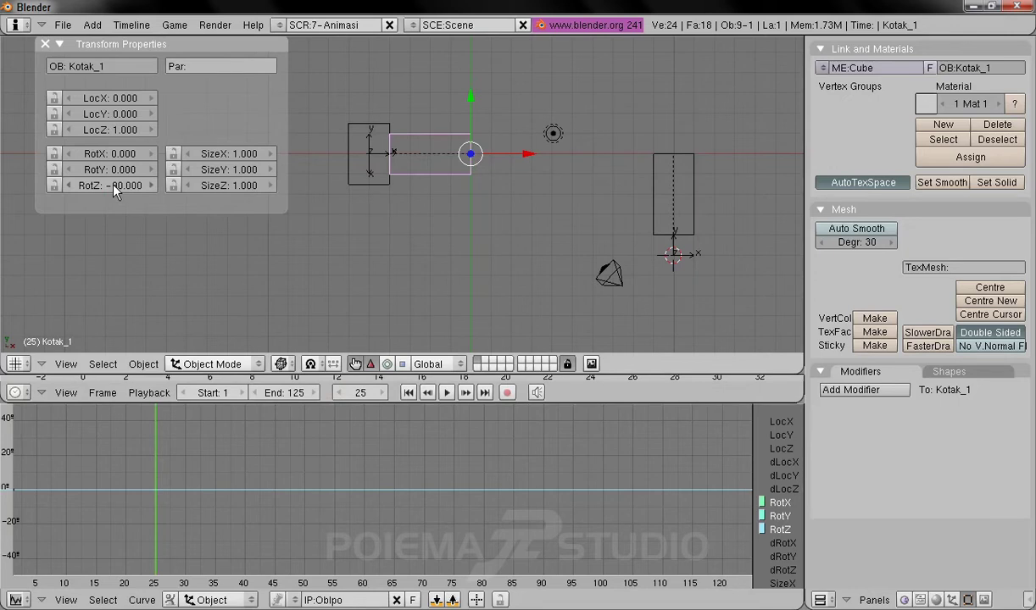
pyautogui.click(142, 365)
pyautogui.click(173, 262)
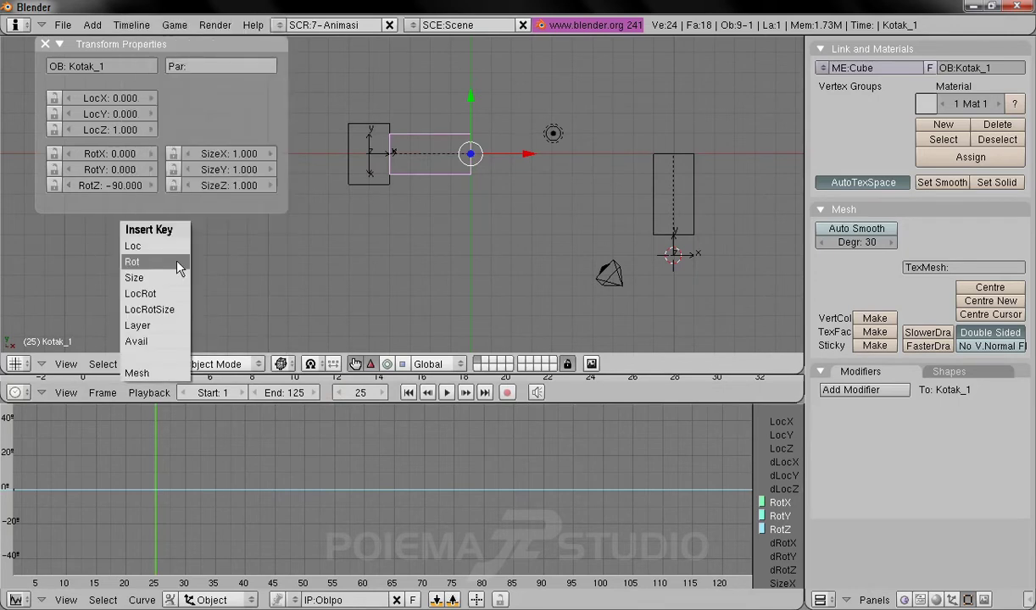
pyautogui.click(178, 268)
pyautogui.moveTo(300, 469)
pyautogui.keyDown('ctrl'); pyautogui.mouseDown(button='middle')
pyautogui.moveTo(294, 490)
pyautogui.moveTo(272, 485)
pyautogui.moveTo(312, 469)
pyautogui.mouseUp(button='middle'); pyautogui.keyUp('ctrl')
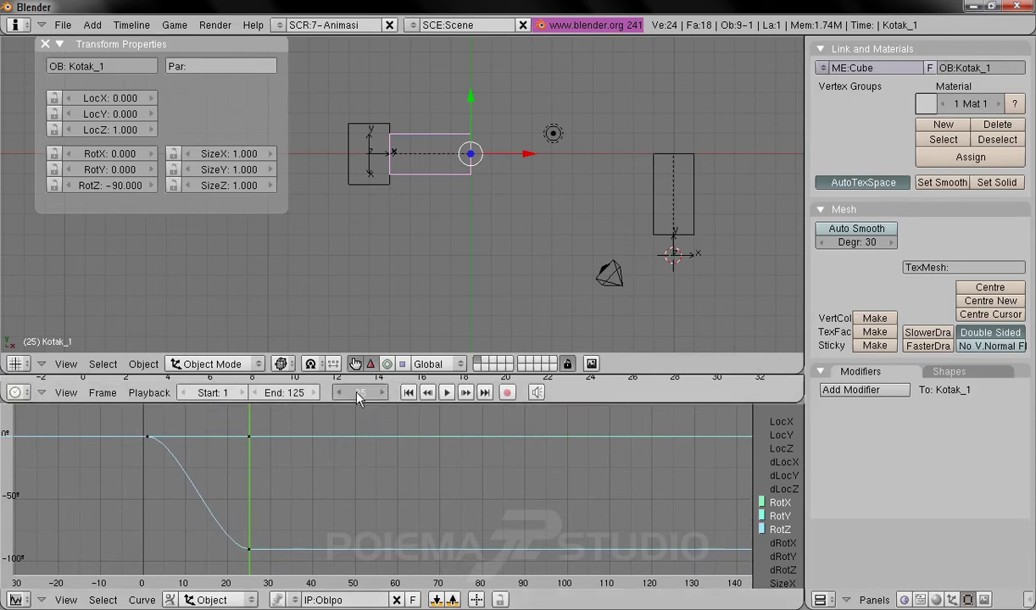
# Step: At frame 75, set Kotak_1's RotZ to 90 and insert a Rot keyframe
pyautogui.press('Return')
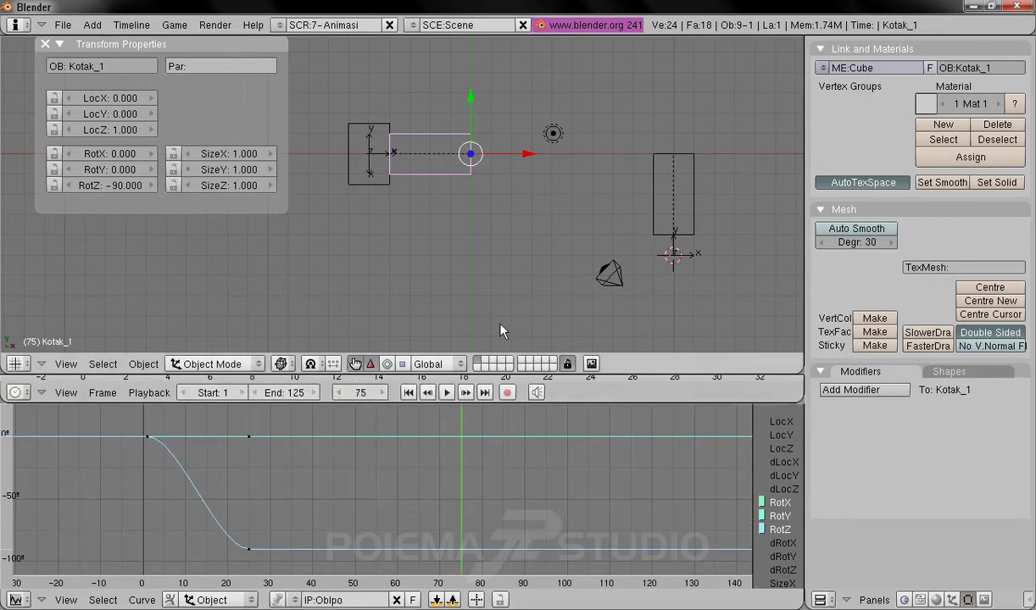
pyautogui.click(118, 191)
pyautogui.write('90')
pyautogui.press('Return')
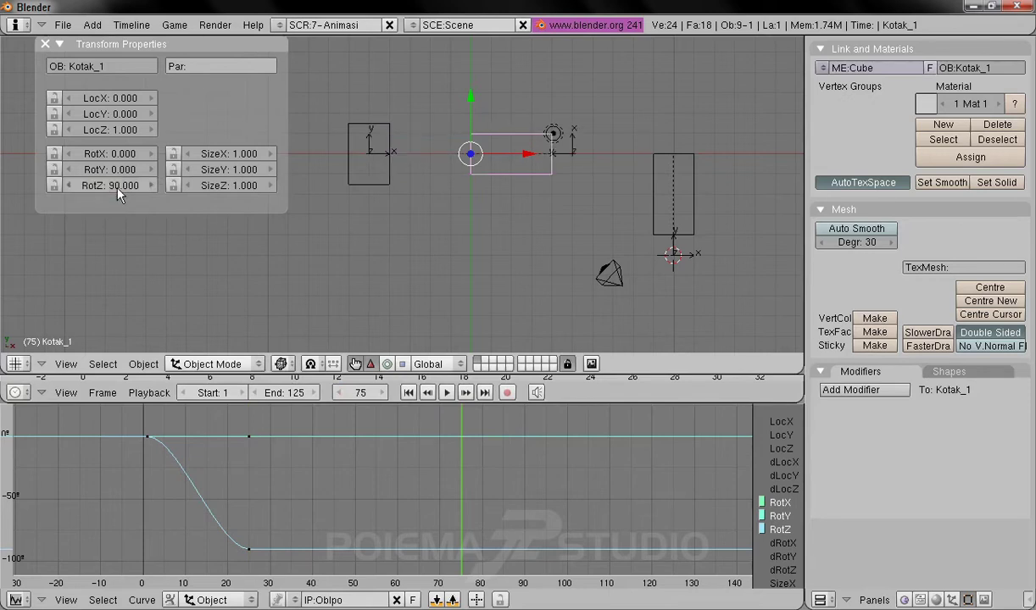
pyautogui.click(144, 365)
pyautogui.click(167, 261)
pyautogui.click(174, 269)
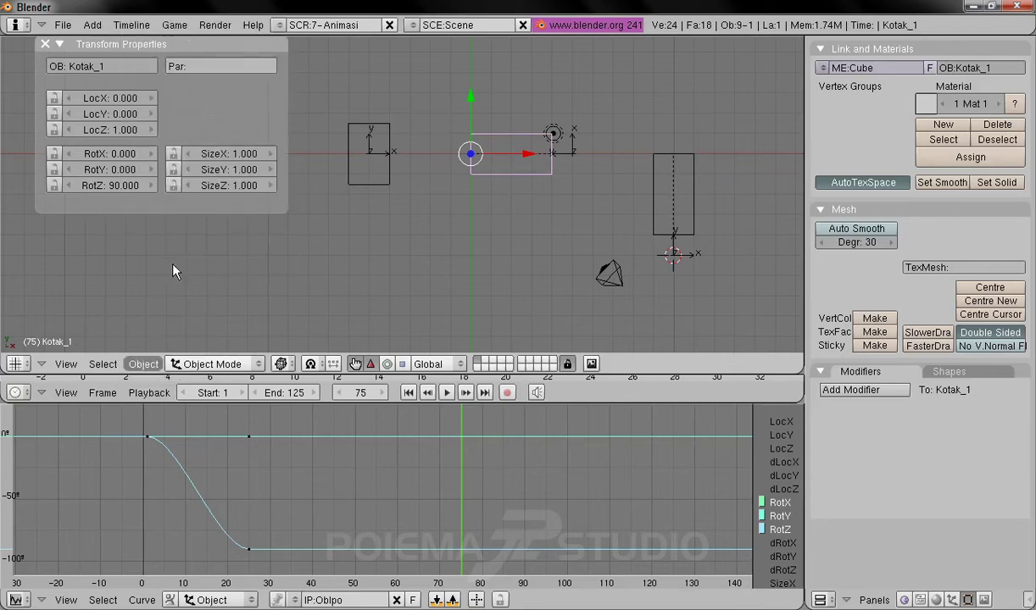
pyautogui.scroll(-3, 462, 453)
pyautogui.scroll(-3, 458, 475)
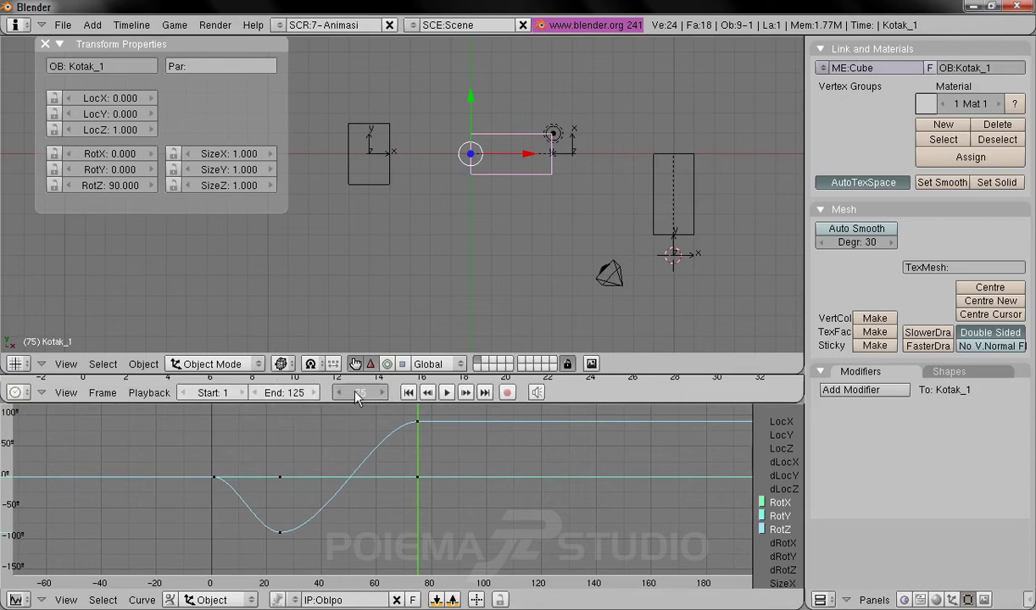
# Step: At frame 100, set Kotak_1's RotZ to 0 and insert a Rot keyframe
pyautogui.press('Return')
pyautogui.click(110, 186)
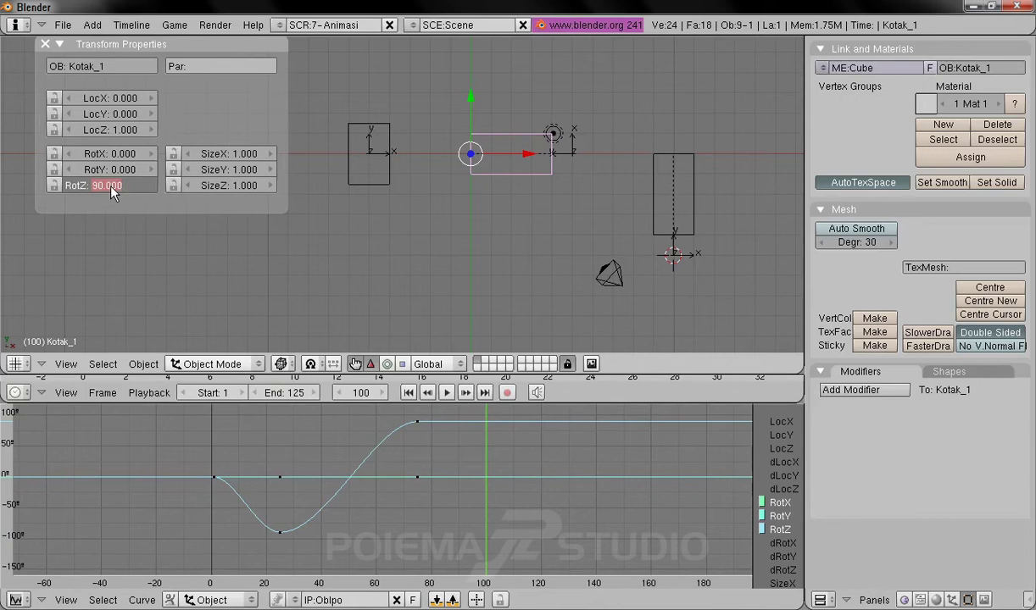
pyautogui.press('Return')
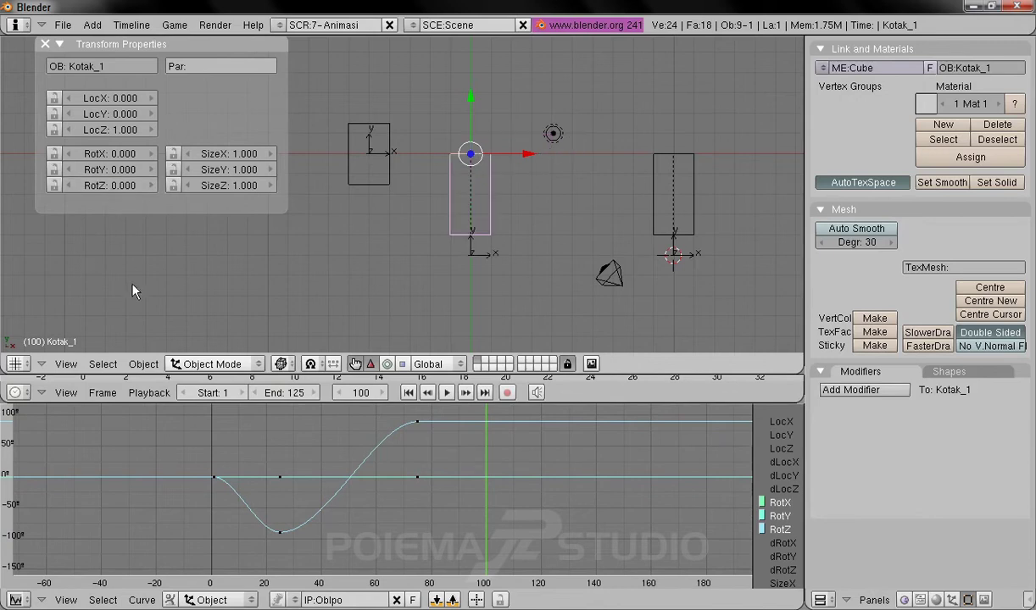
pyautogui.click(144, 364)
pyautogui.click(165, 262)
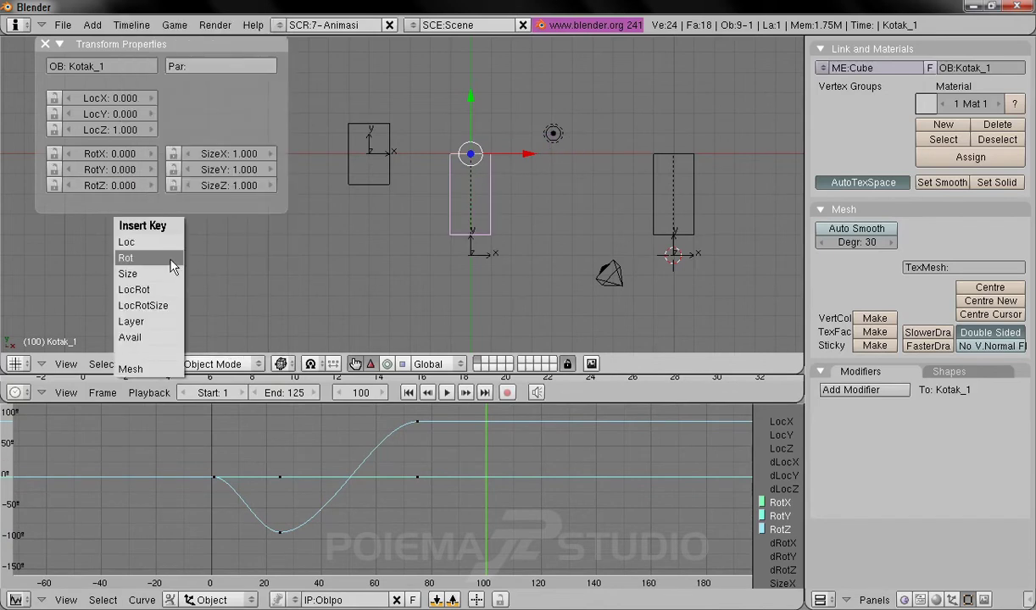
pyautogui.click(170, 266)
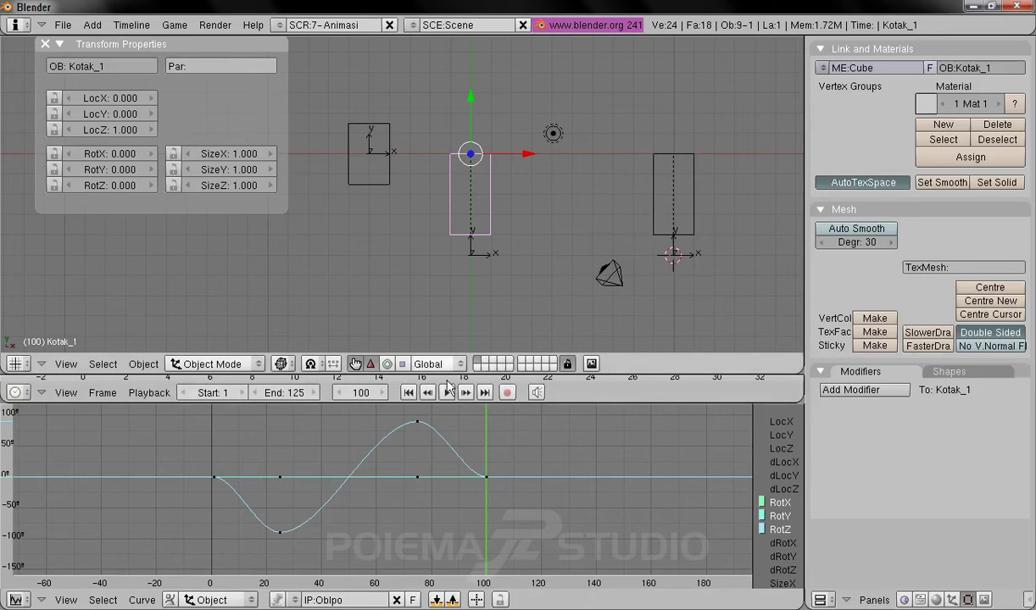
# Step: Go to frame 50 and insert a Rot keyframe for Kotak_2
pyautogui.click(356, 393)
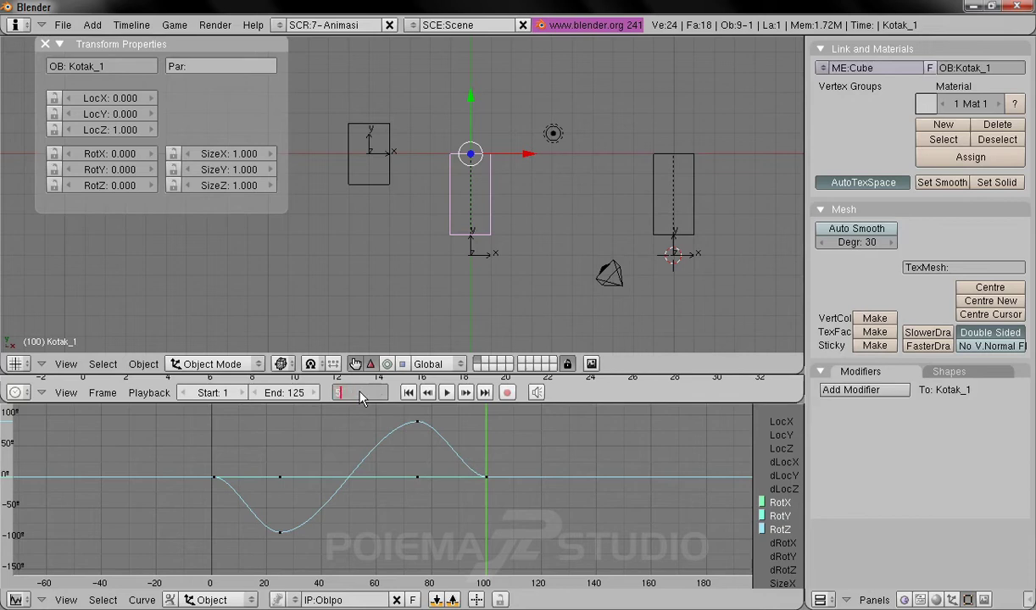
pyautogui.write('50')
pyautogui.press('Return')
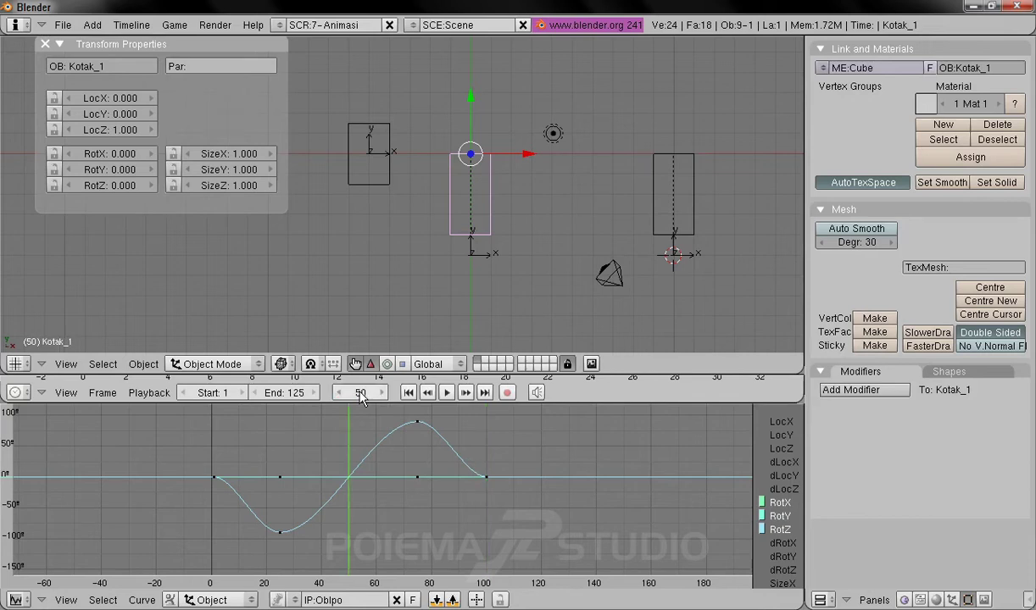
pyautogui.rightClick(660, 211)
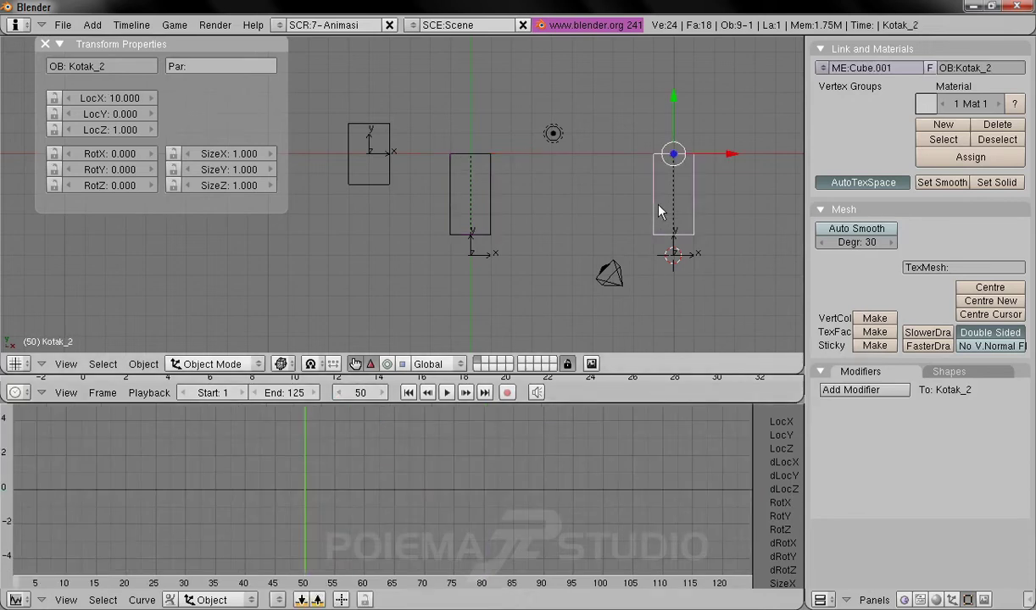
pyautogui.click(144, 365)
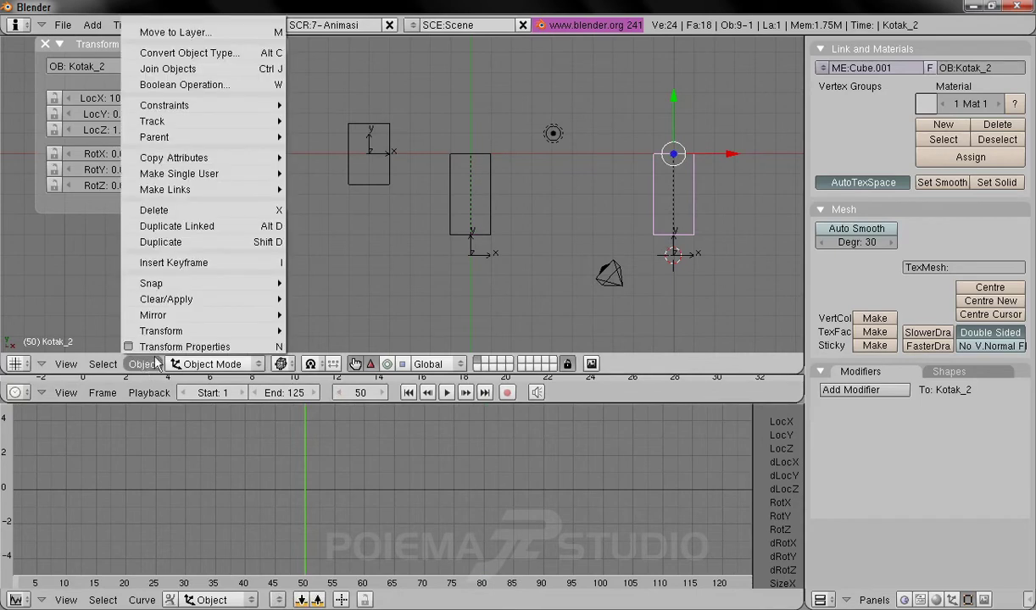
pyautogui.click(204, 265)
pyautogui.click(203, 263)
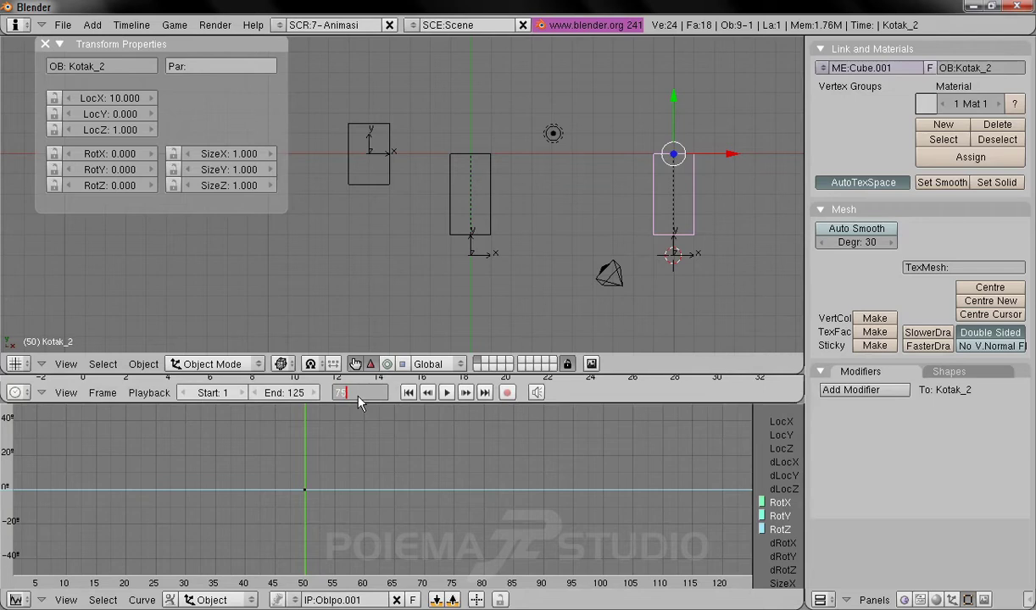
# Step: At frame 75, set Kotak_2's RotZ to -90 and insert a Rot keyframe
pyautogui.press('Return')
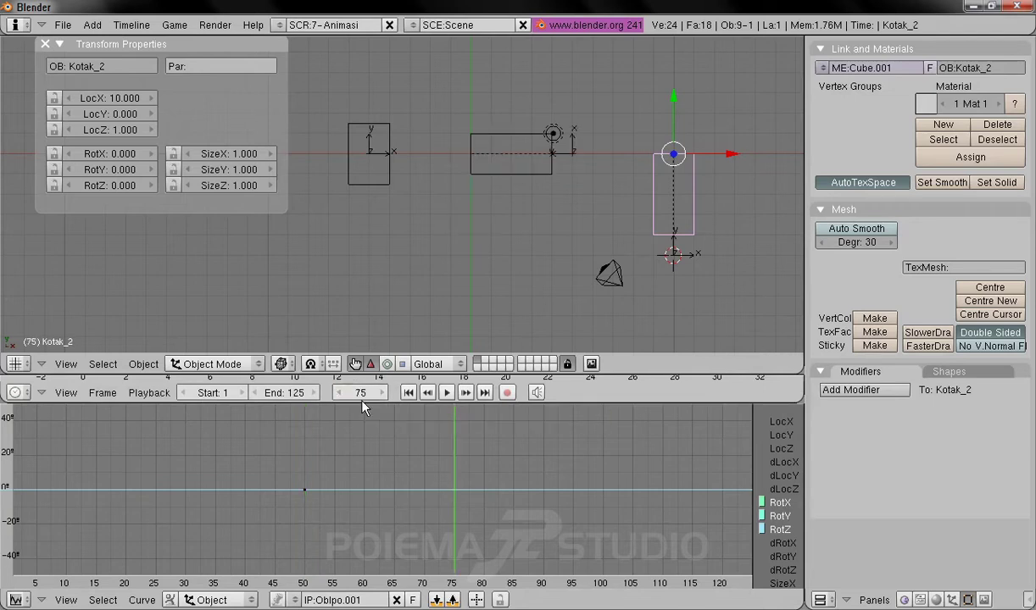
pyautogui.click(107, 187)
pyautogui.write('-90')
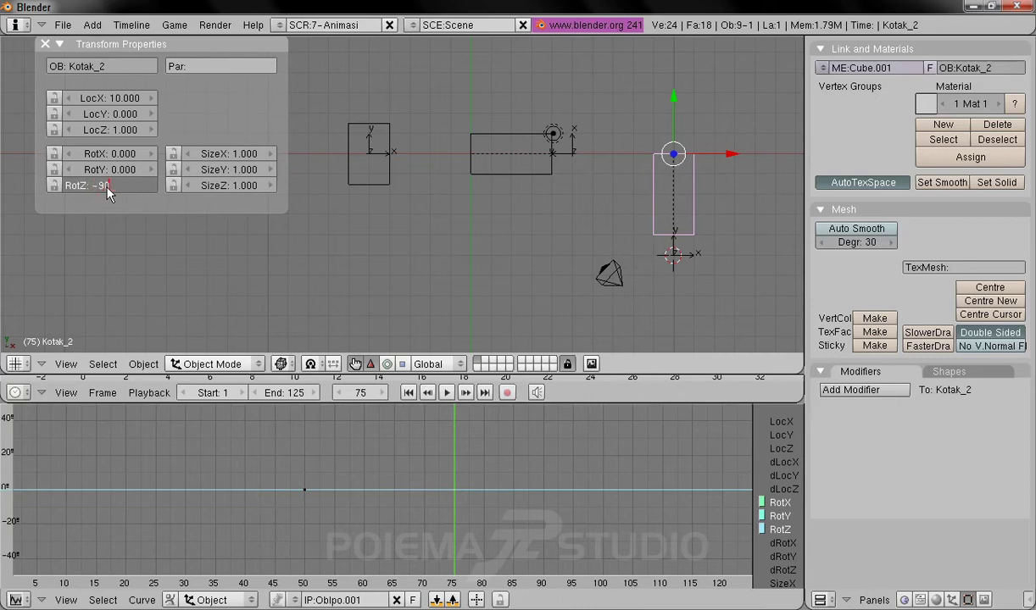
pyautogui.press('Return')
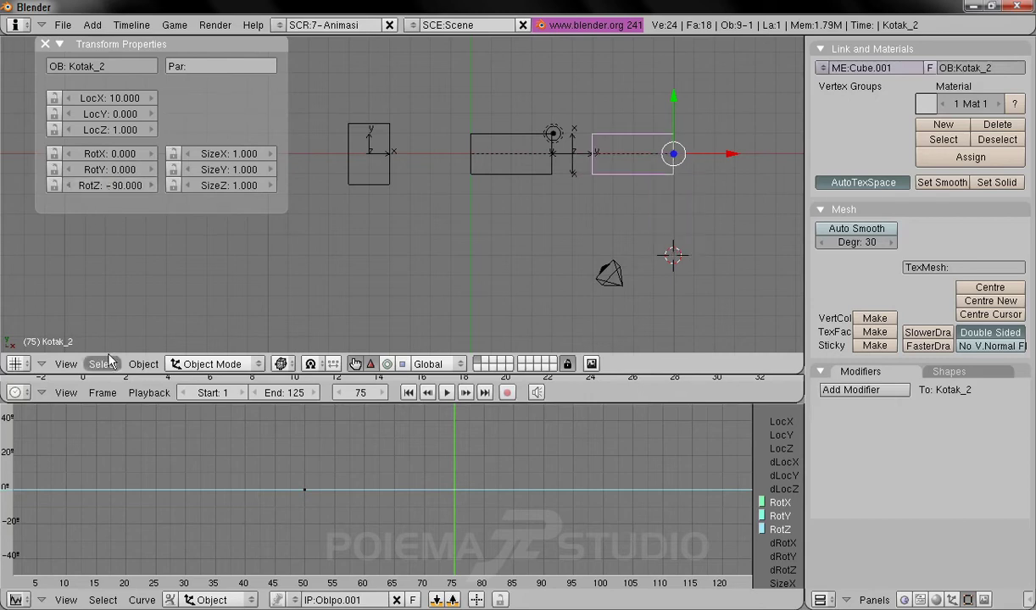
pyautogui.click(143, 364)
pyautogui.click(176, 263)
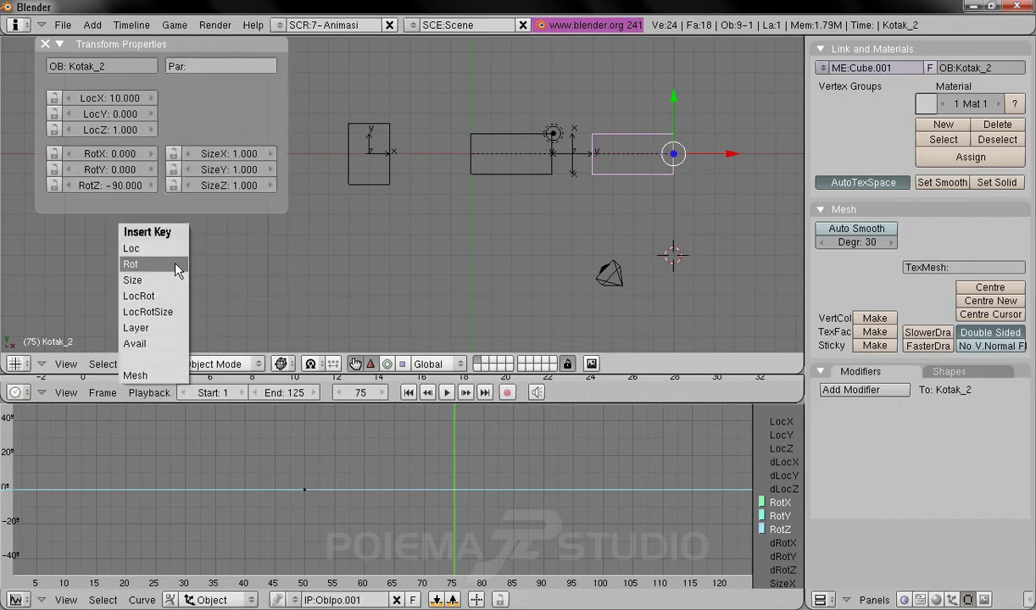
pyautogui.click(177, 265)
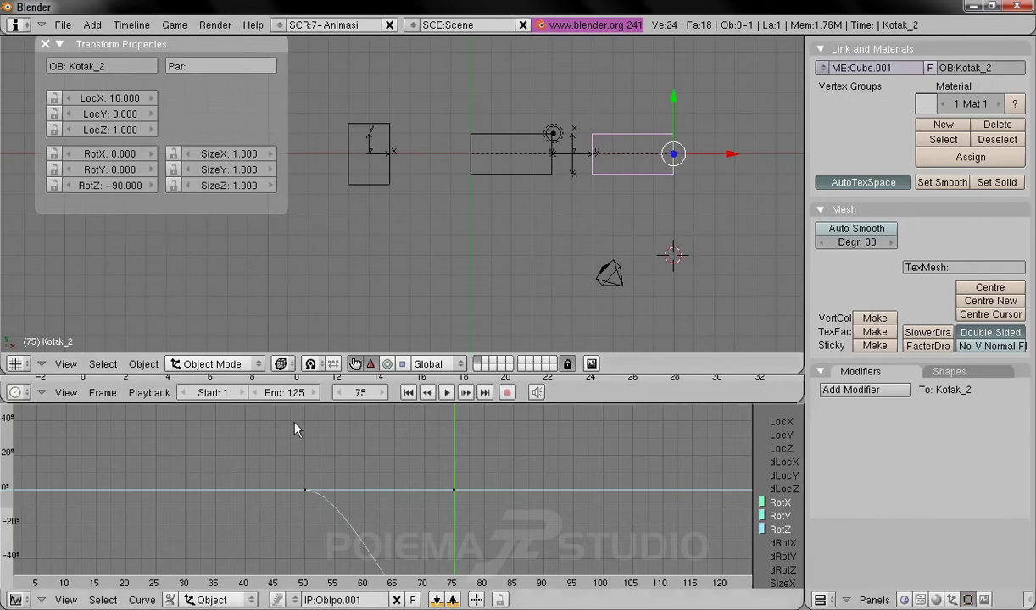
pyautogui.moveTo(428, 468)
pyautogui.keyDown('ctrl'); pyautogui.mouseDown(button='middle')
pyautogui.moveTo(426, 486)
pyautogui.moveTo(455, 504)
pyautogui.moveTo(444, 478)
pyautogui.mouseUp(button='middle'); pyautogui.keyUp('ctrl')
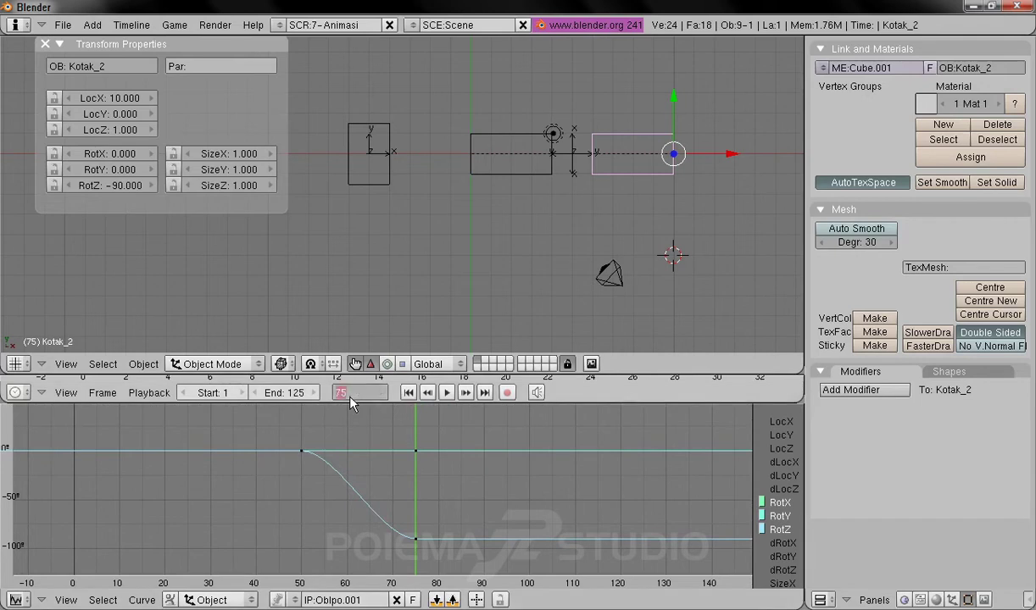
# Step: At frame 100, set Kotak_2's RotZ to 0 and insert a Rot keyframe
pyautogui.write('100')
pyautogui.press('Return')
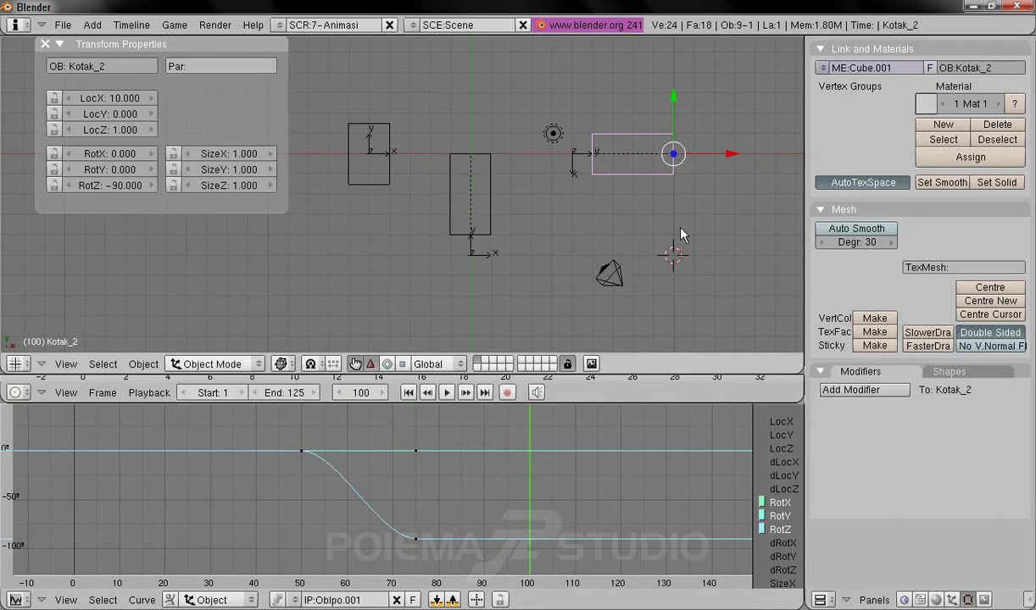
pyautogui.click(110, 186)
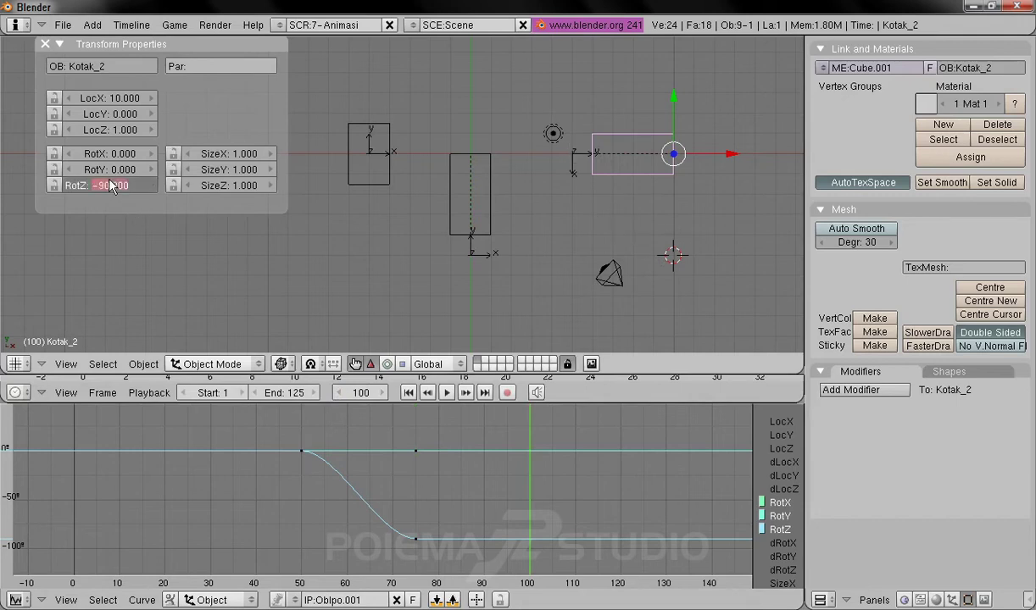
pyautogui.write('0')
pyautogui.press('Return')
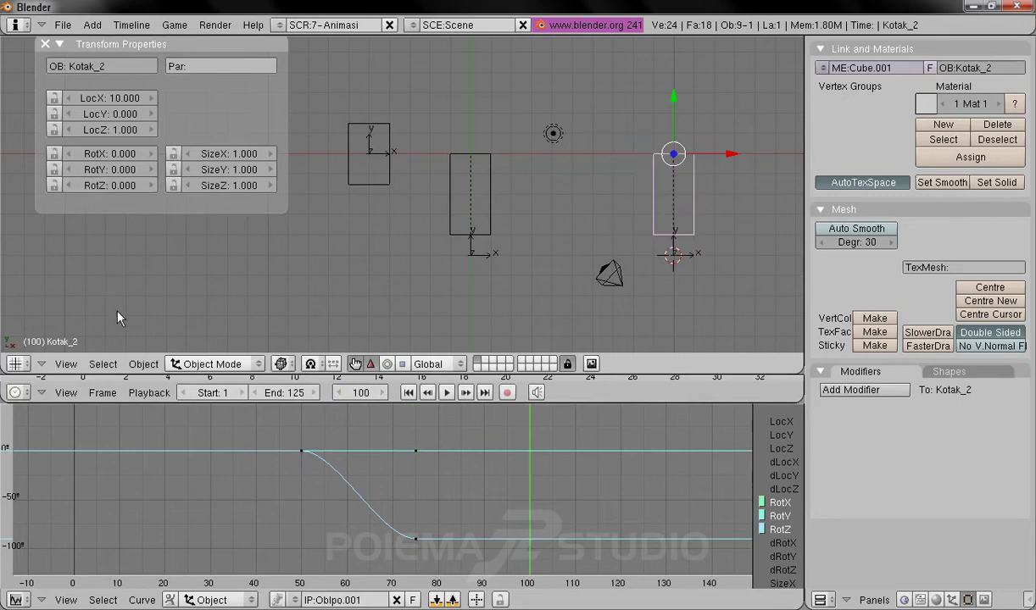
pyautogui.click(144, 364)
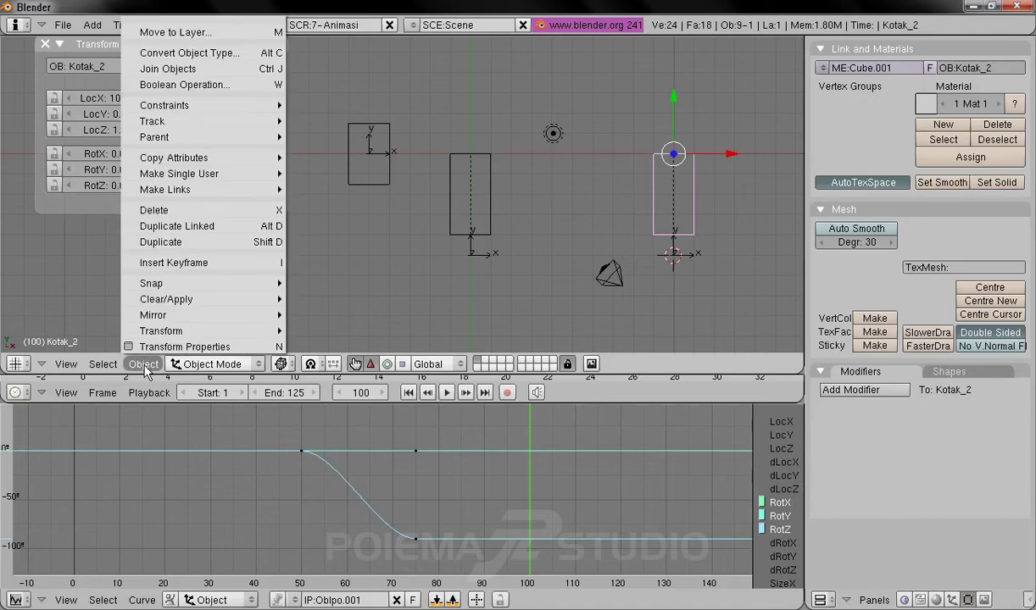
pyautogui.click(185, 263)
pyautogui.click(188, 268)
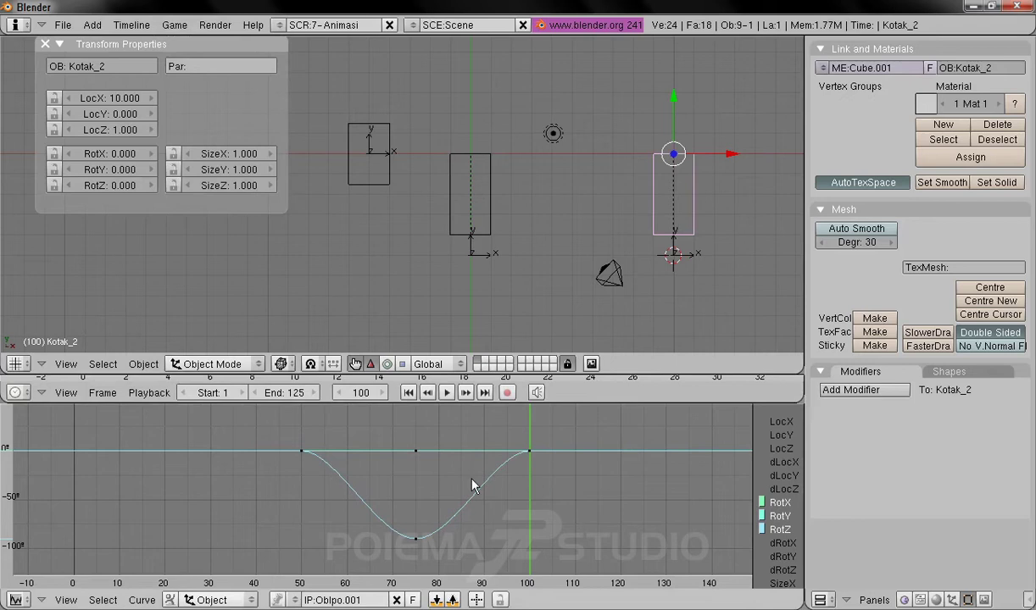
# Step: Play the animation from frame 1 to check both boxes' rotations, and return to frame 1
pyautogui.click(408, 392)
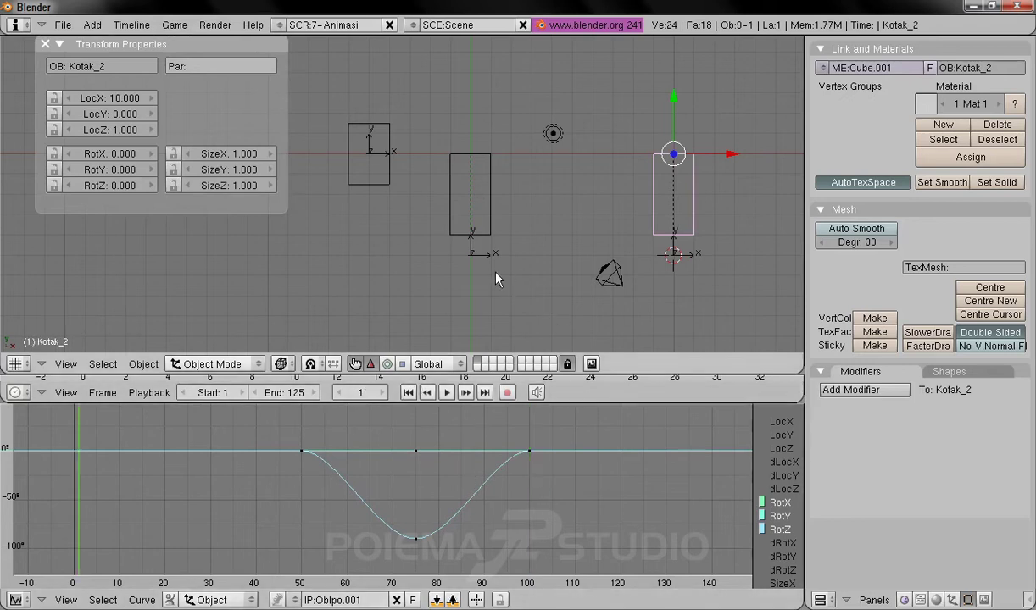
pyautogui.keyDown('shift'); pyautogui.moveTo(499, 280); pyautogui.dragTo(512, 281, button='middle'); pyautogui.keyUp('shift')
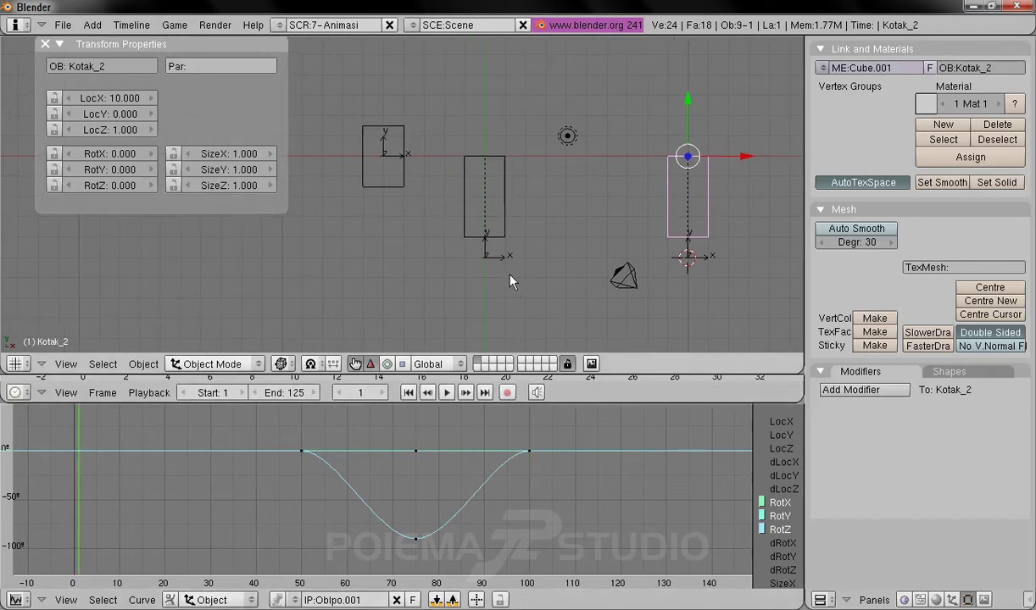
pyautogui.click(447, 394)
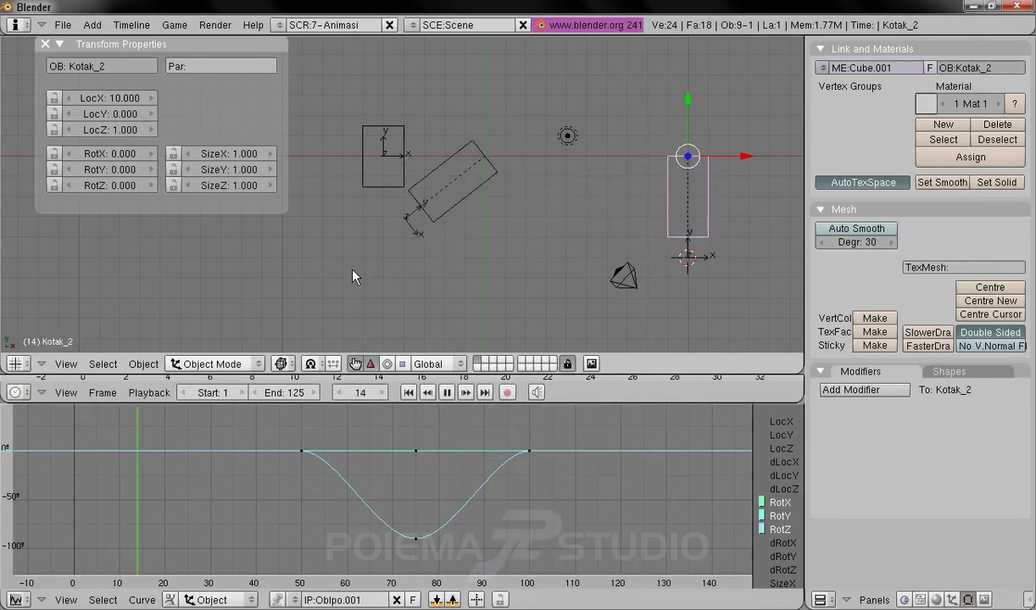
pyautogui.click(447, 392)
pyautogui.click(408, 393)
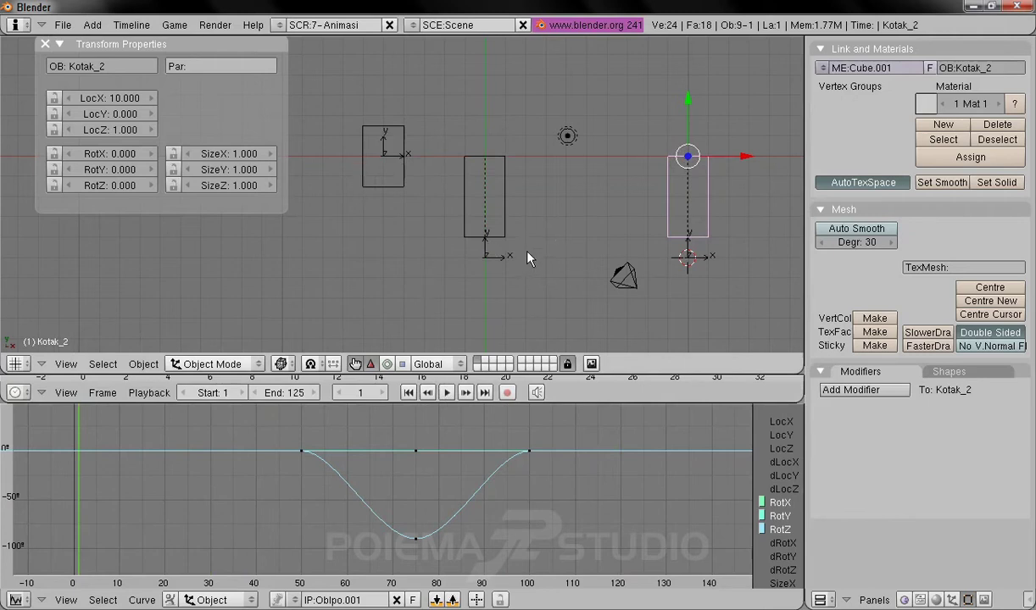
# Step: Select Empty_balok and show its object constraint settings, with Anim settings and Draw collapsed
pyautogui.rightClick(401, 192)
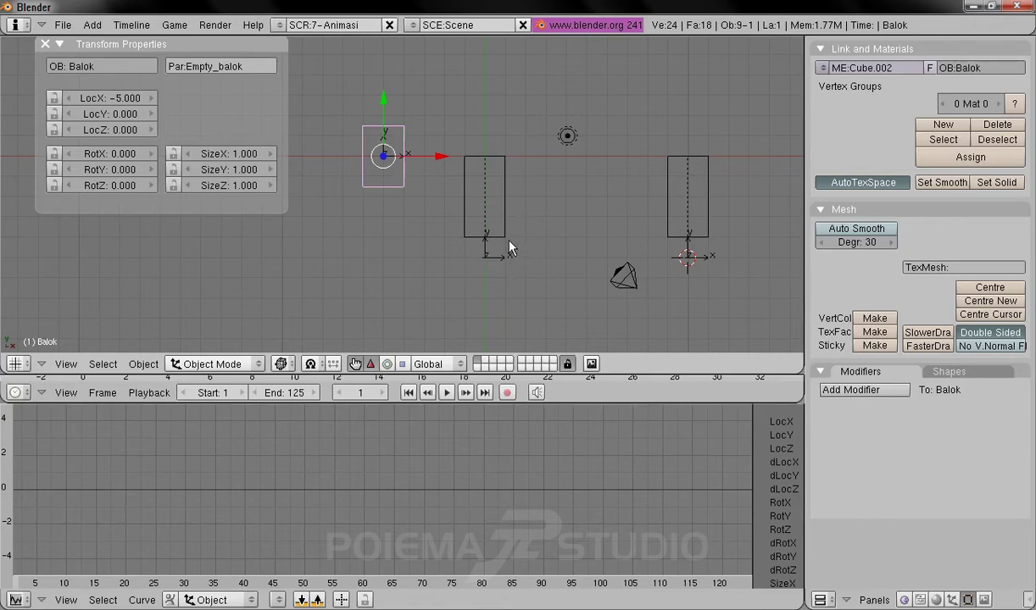
pyautogui.scroll(2, 513, 254)
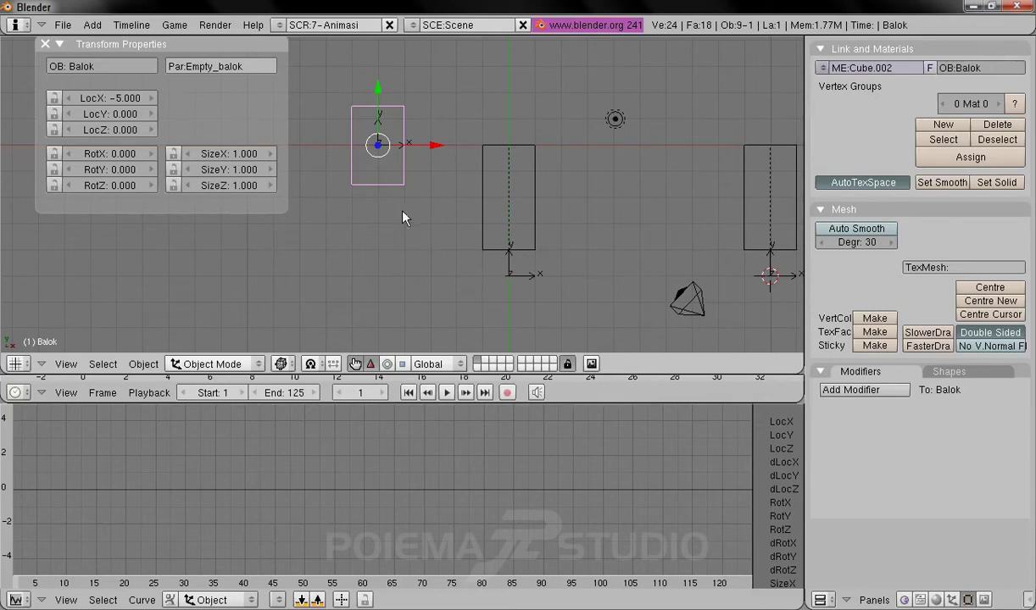
pyautogui.rightClick(378, 133)
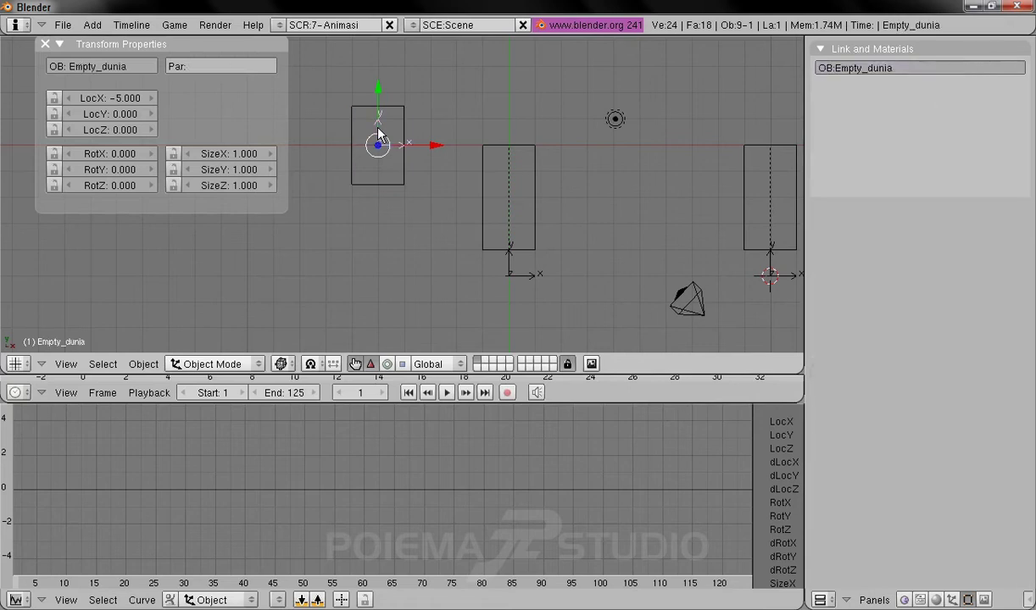
pyautogui.rightClick(378, 133)
pyautogui.click(951, 599)
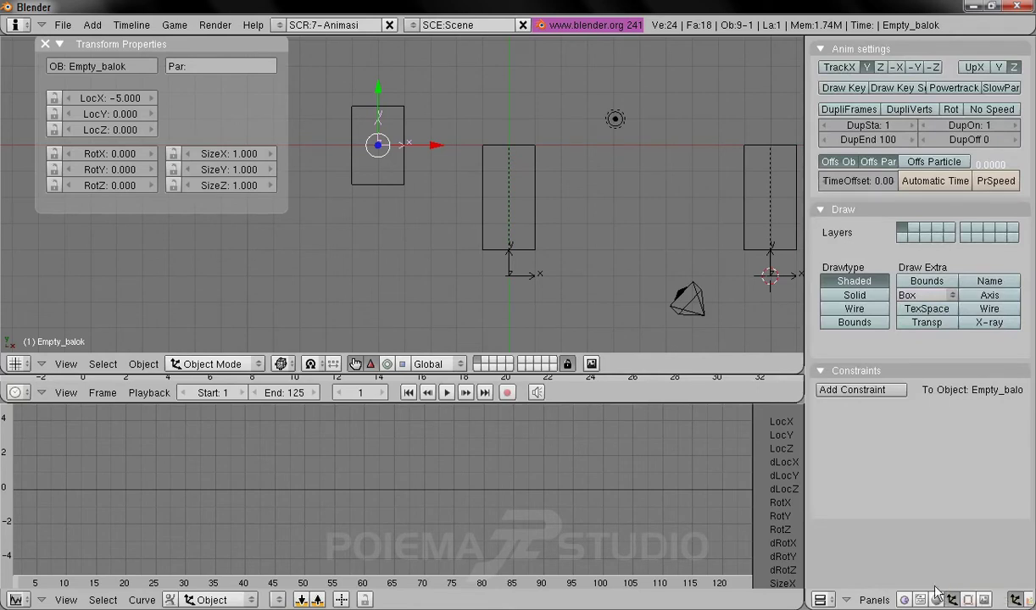
pyautogui.click(821, 50)
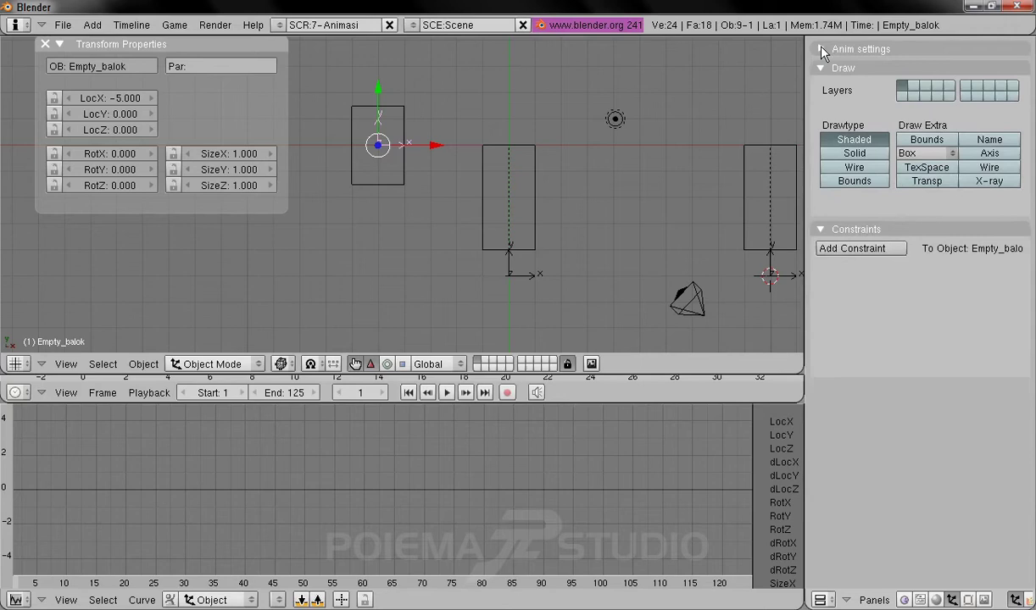
pyautogui.click(821, 68)
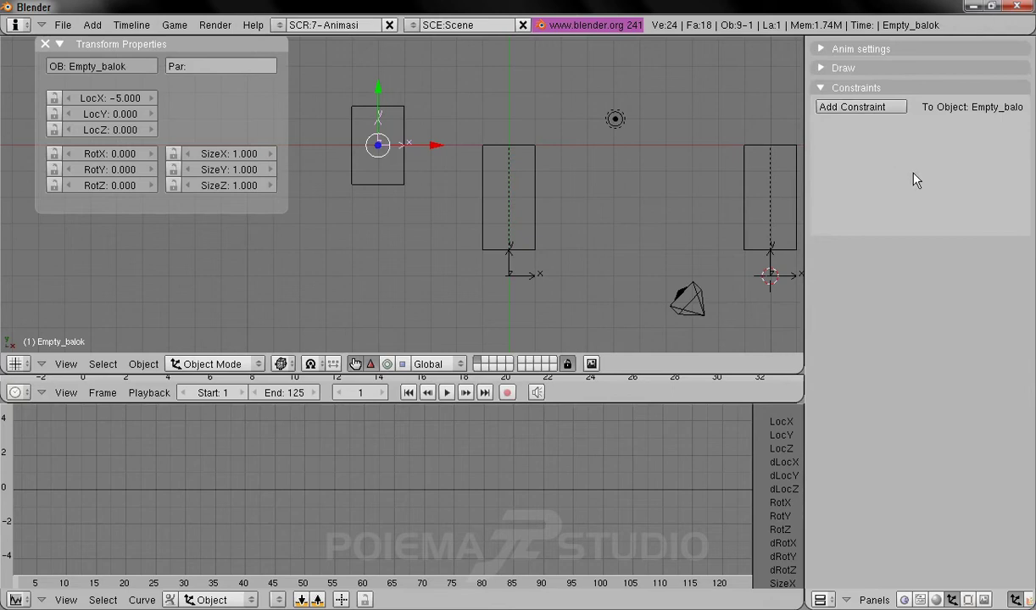
# Step: Add a Copy Location constraint to Empty_balok that targets Empty_dunia
pyautogui.click(850, 107)
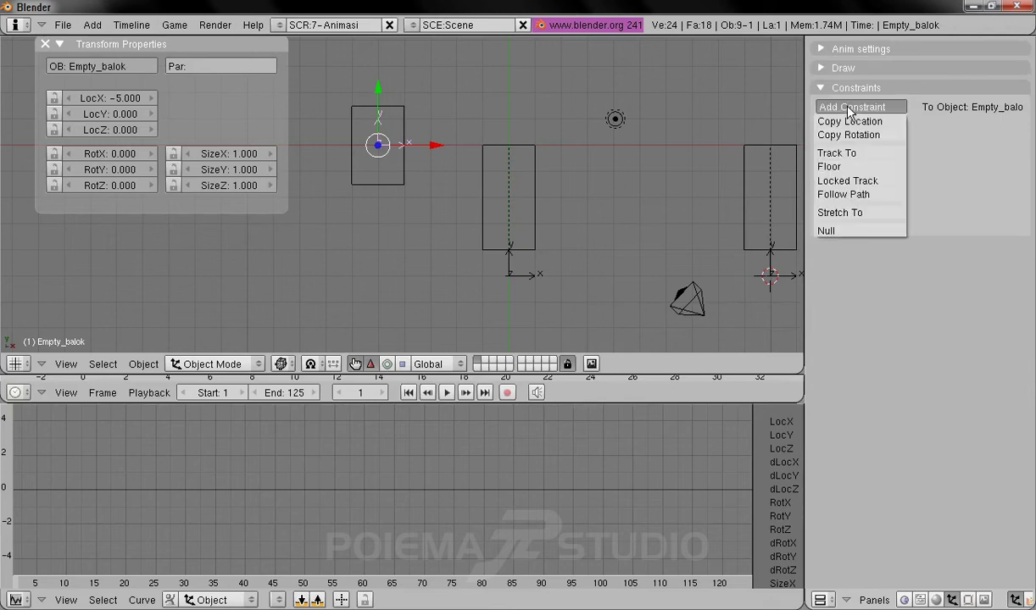
pyautogui.click(890, 124)
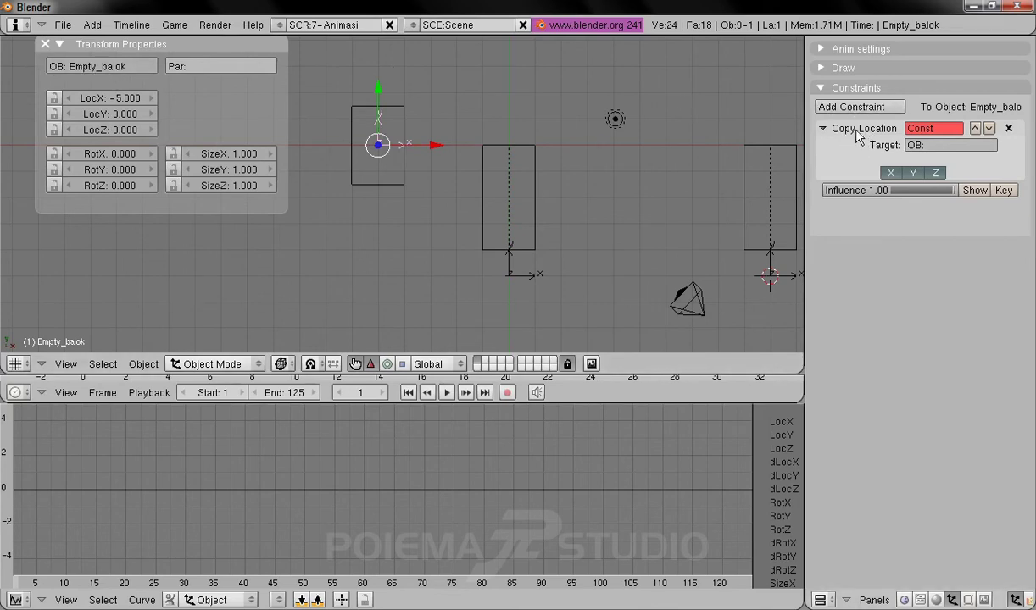
pyautogui.click(961, 149)
pyautogui.write('Empty_dunia')
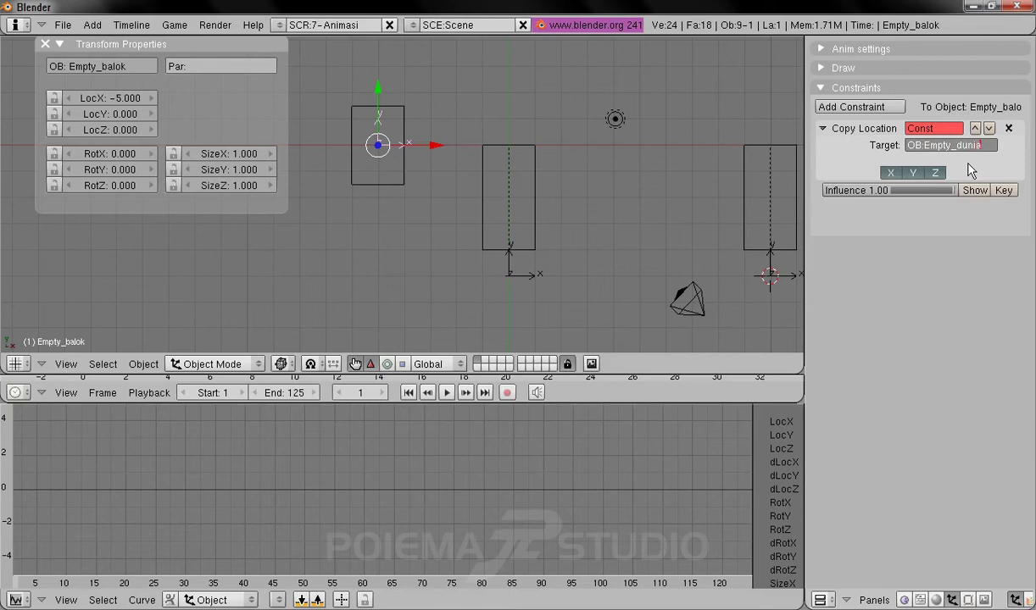
pyautogui.press('Return')
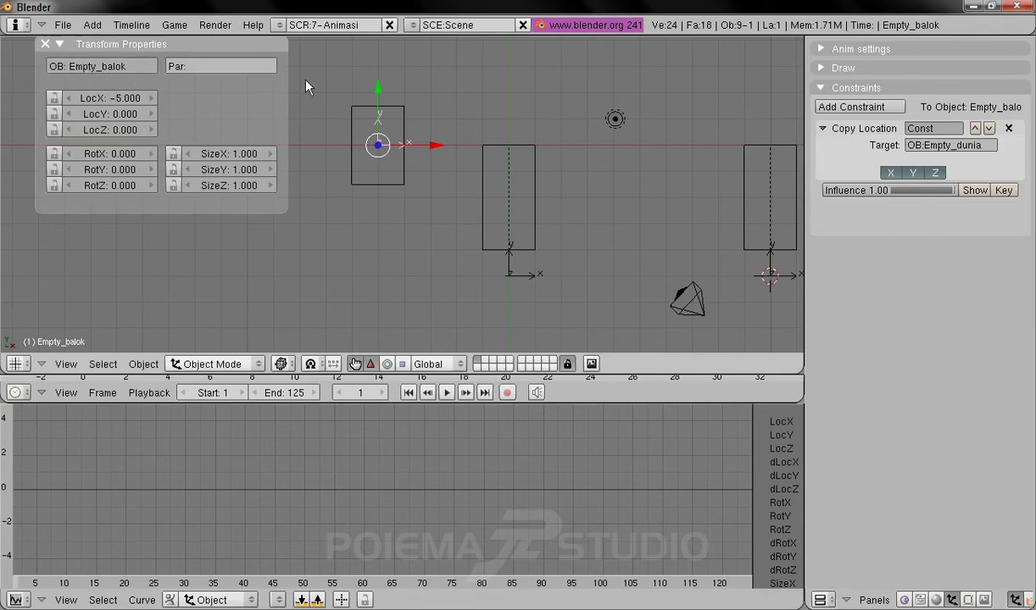
# Step: Add a second Copy Location constraint to Empty_balok targeting Empty_kotak_1, with its influence at 0.00
pyautogui.click(874, 109)
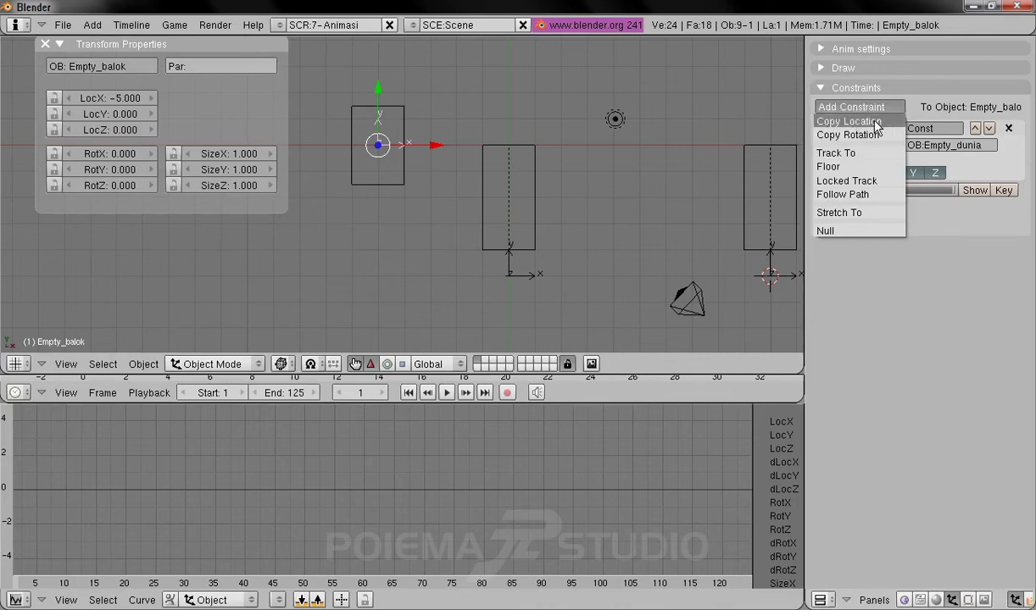
pyautogui.click(877, 123)
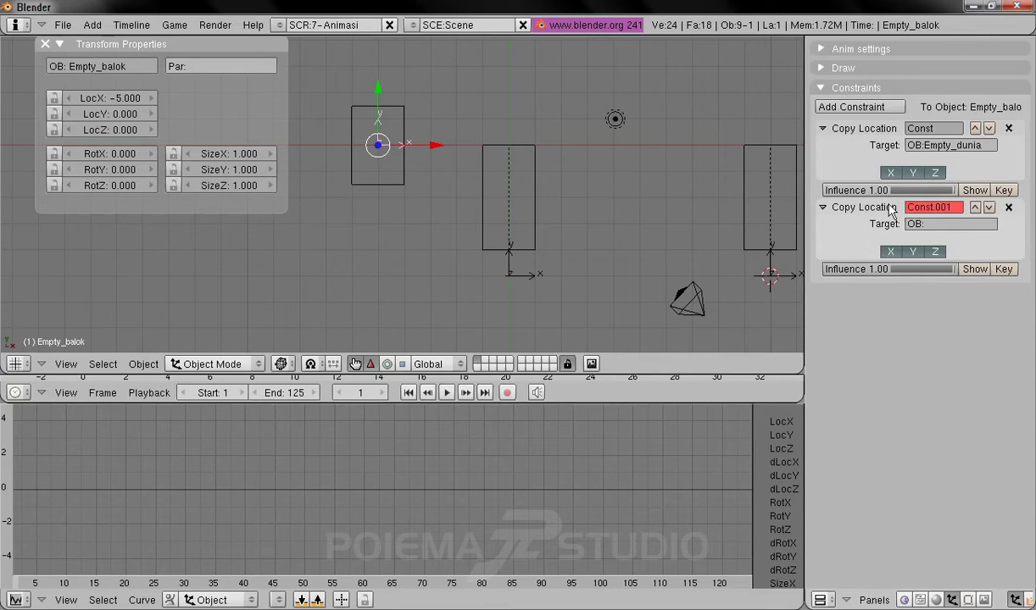
pyautogui.click(942, 225)
pyautogui.write('Empty_kotak_1')
pyautogui.press('Return')
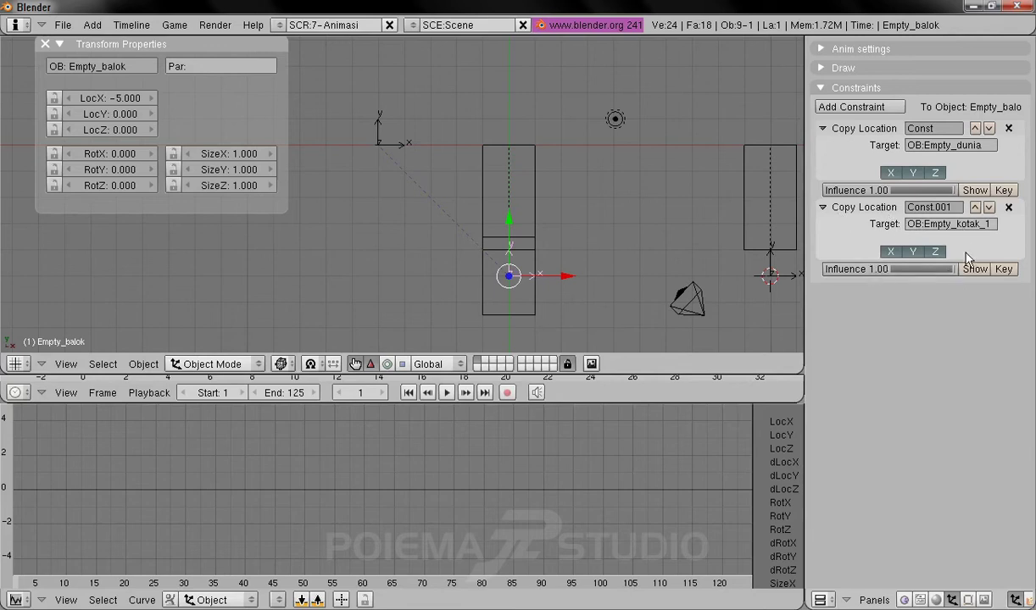
pyautogui.moveTo(952, 269); pyautogui.dragTo(877, 273)
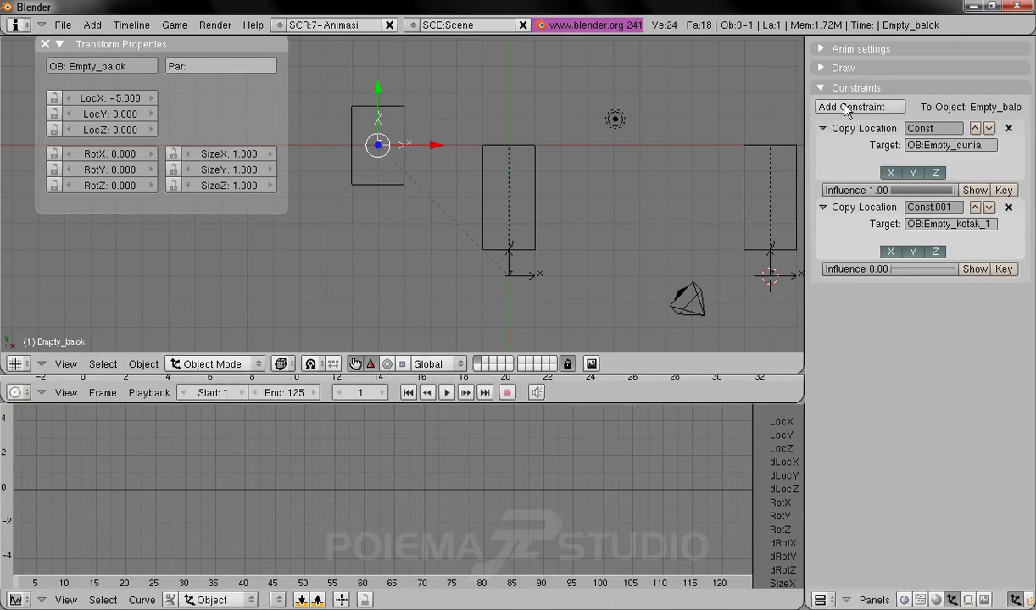
# Step: Add a third Copy Location constraint to Empty_balok with influence 0.00 and Empty_kotak_2 as its target
pyautogui.click(871, 109)
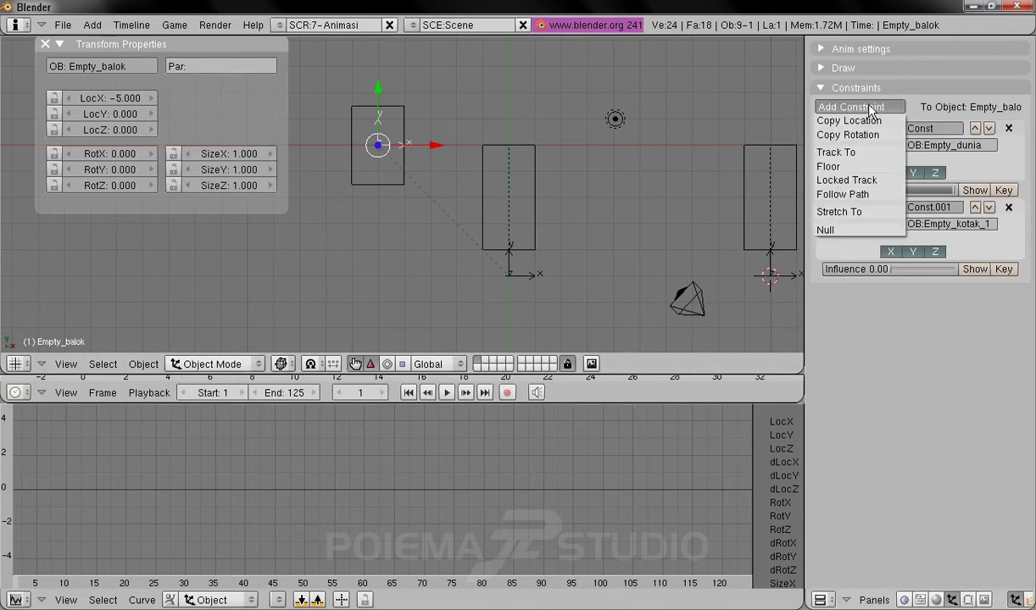
pyautogui.click(873, 122)
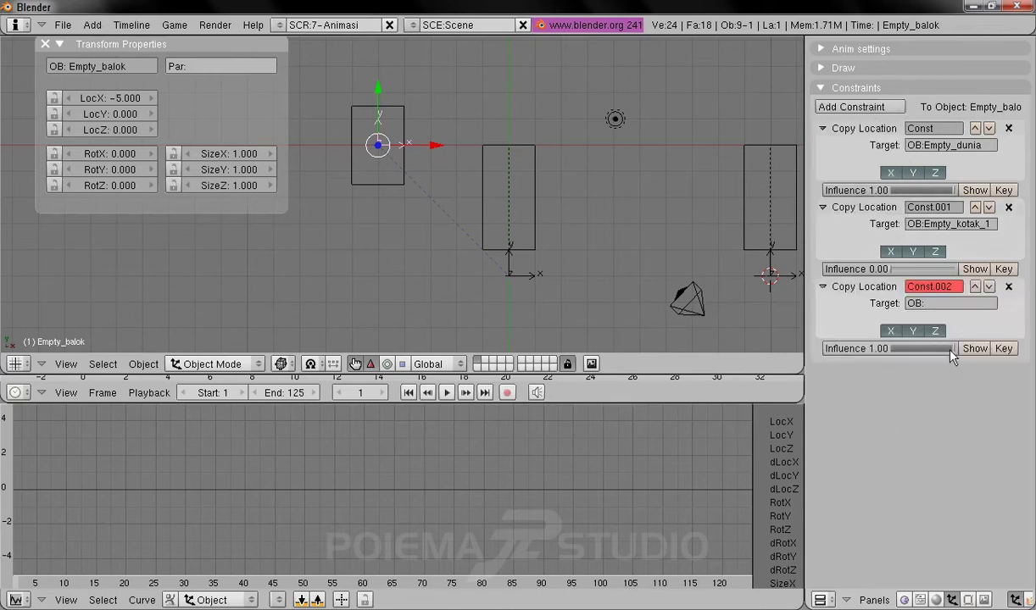
pyautogui.moveTo(890, 352); pyautogui.dragTo(903, 356)
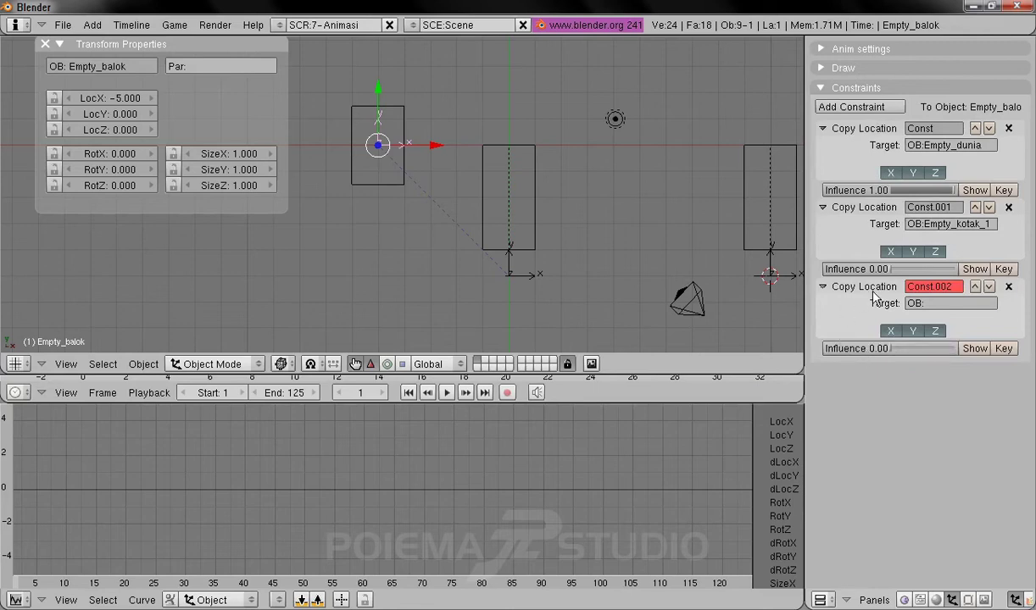
pyautogui.click(937, 309)
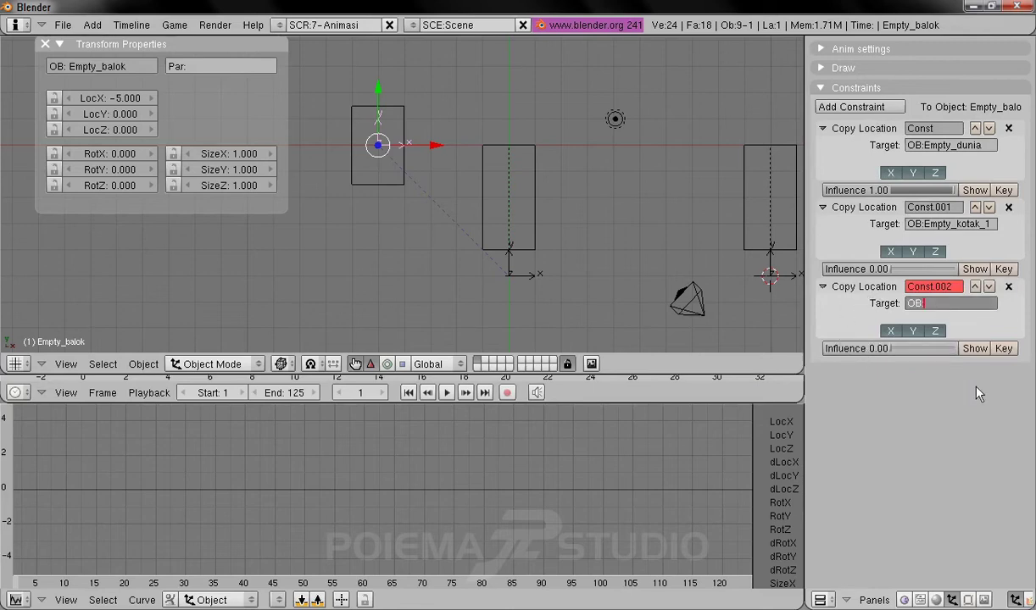
pyautogui.write('Empty_kotak_2')
pyautogui.press('Return')
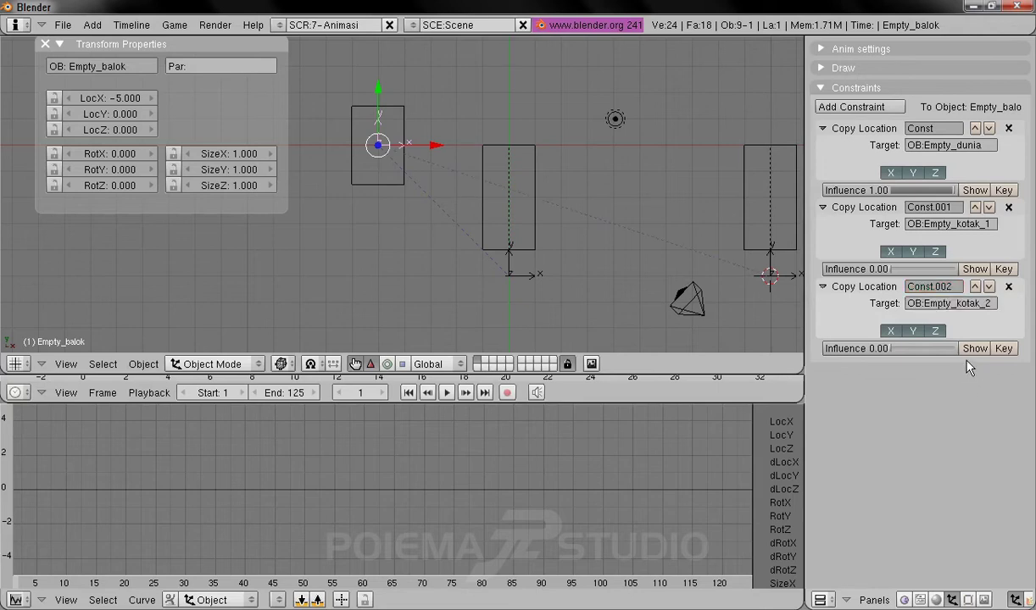
# Step: At frame 24, key the influence of Empty_balok's Empty_dunia and Empty_kotak_1 constraints
pyautogui.keyDown('shift'); pyautogui.moveTo(770, 277); pyautogui.dragTo(746, 282, button='middle'); pyautogui.keyUp('shift')
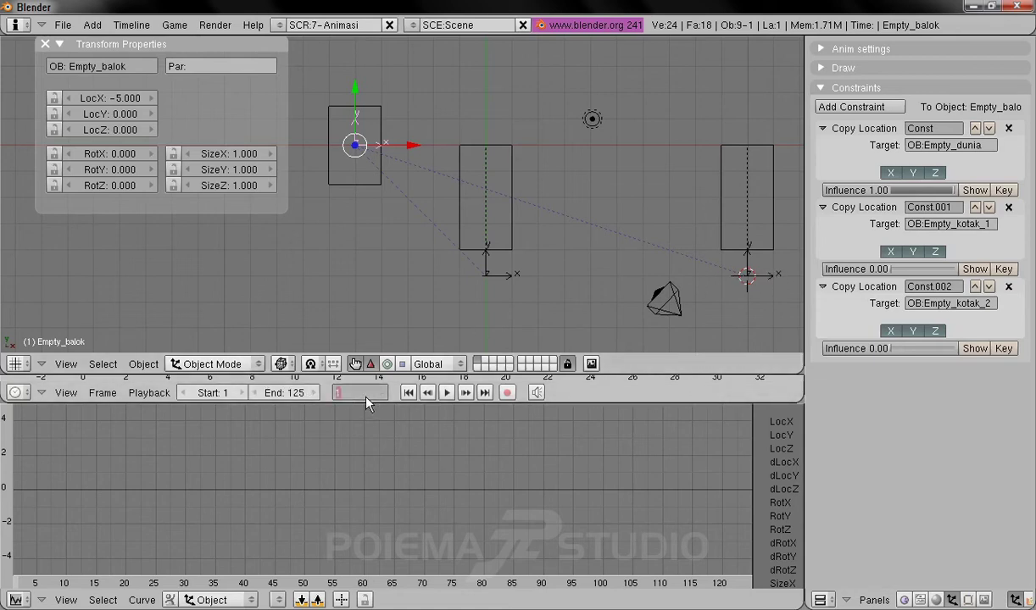
pyautogui.press('Return')
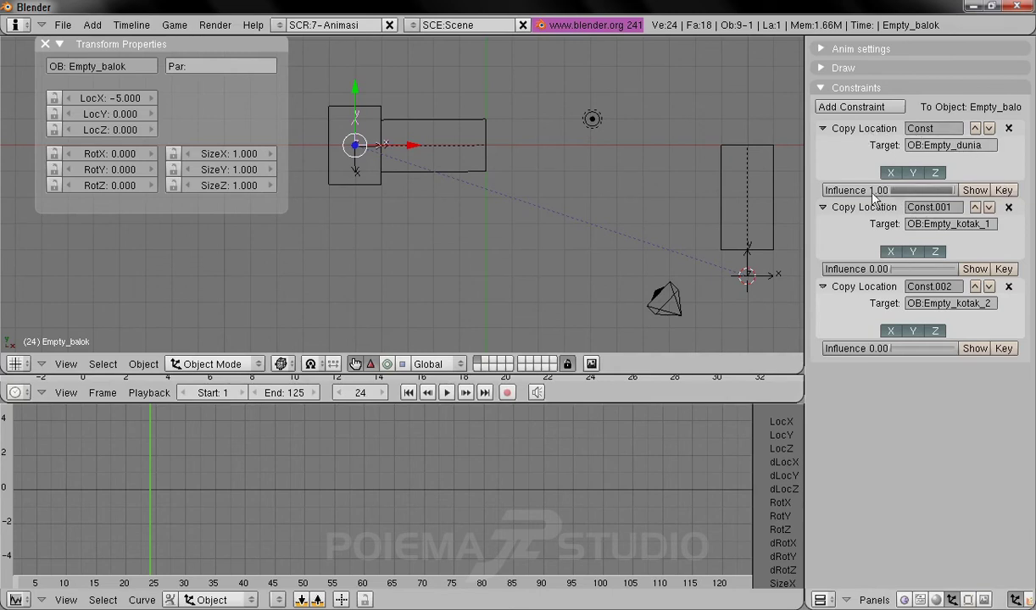
pyautogui.click(1007, 192)
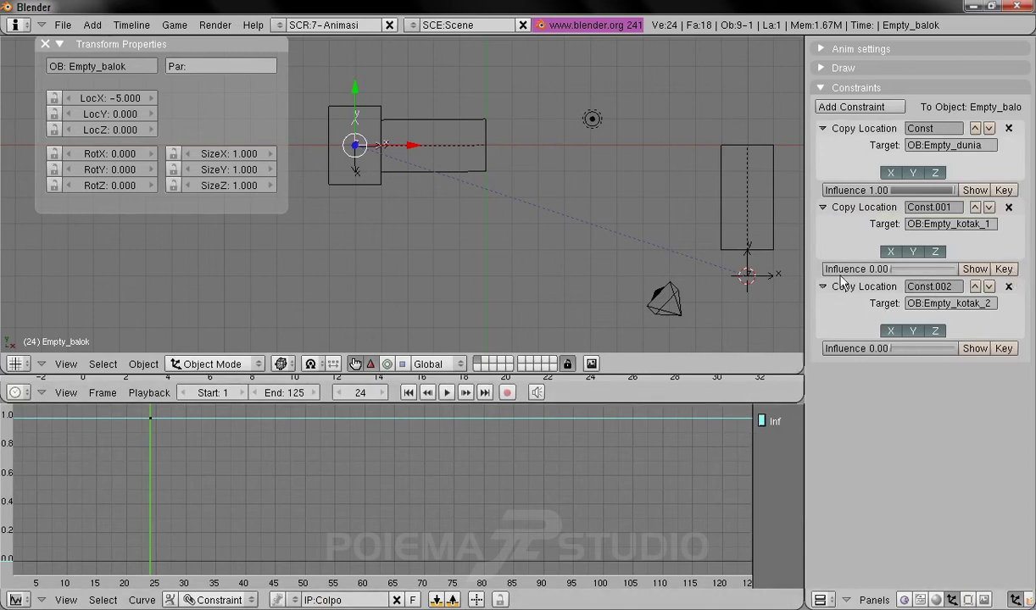
pyautogui.click(1008, 268)
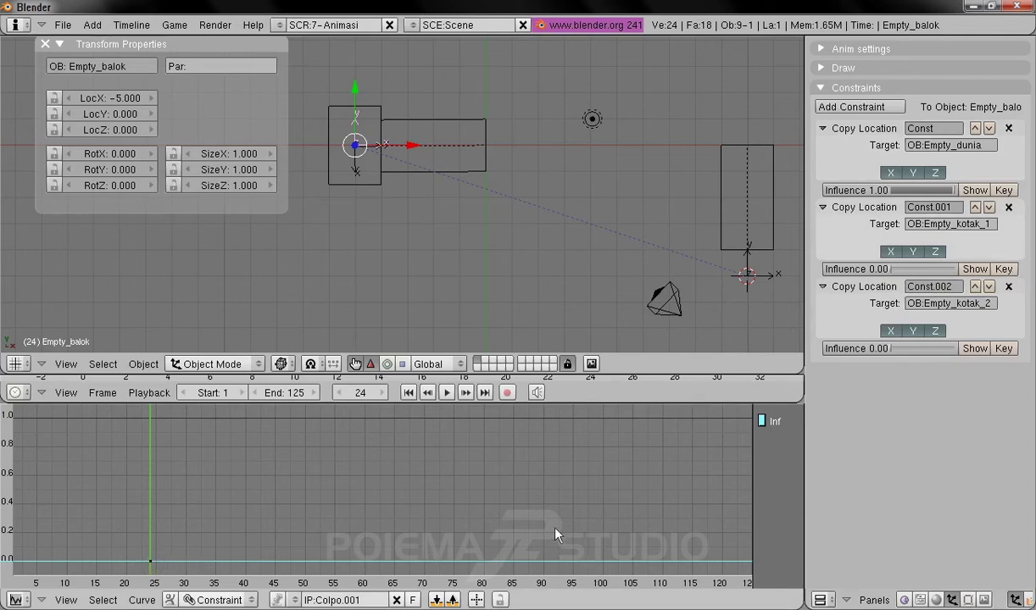
# Step: At frame 25, set the Empty_dunia constraint's influence to 0.00 and key it
pyautogui.click(382, 393)
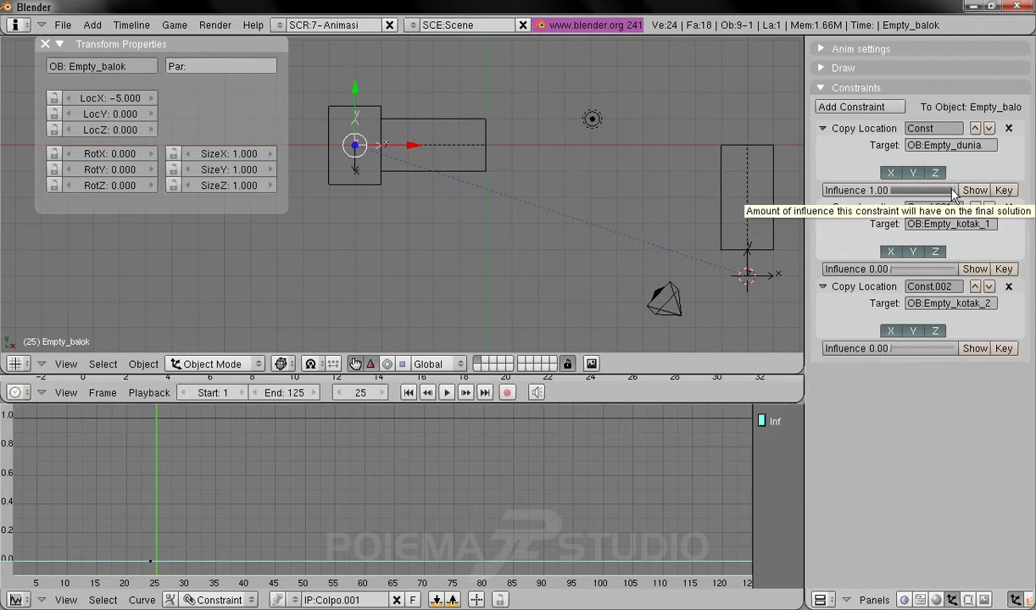
pyautogui.moveTo(953, 194); pyautogui.dragTo(932, 195)
pyautogui.moveTo(863, 195); pyautogui.dragTo(861, 195)
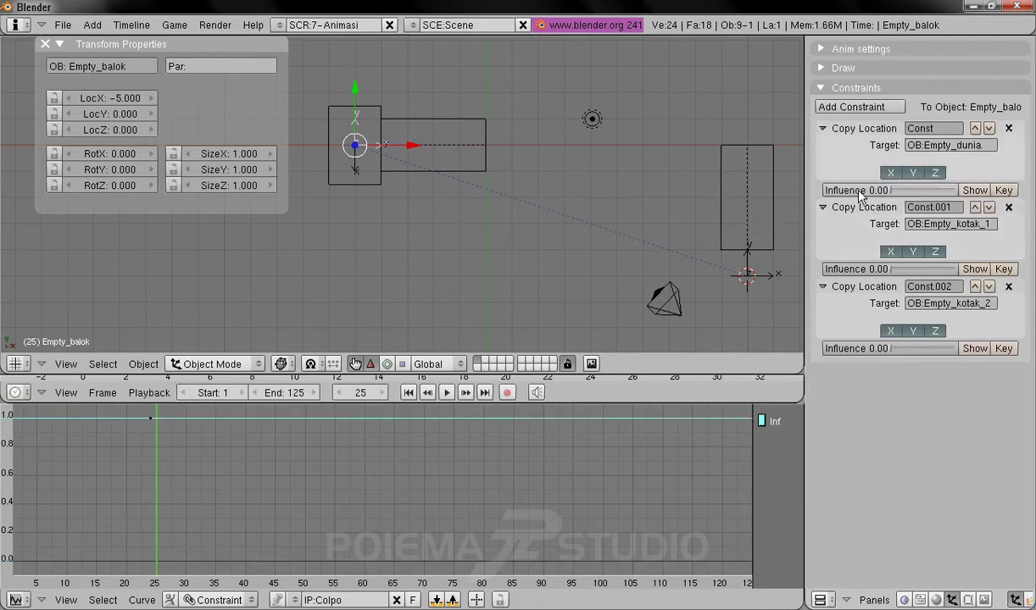
pyautogui.click(1011, 195)
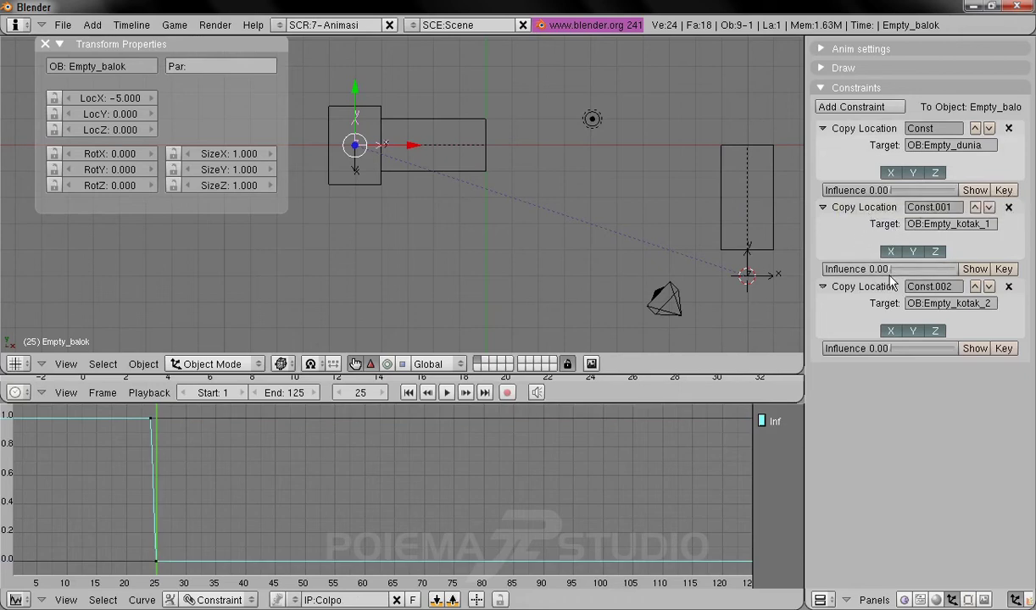
# Step: At frame 25, set the influence of the Copy Location constraint targeting Empty_kotak_1 to 1.00 and key it
pyautogui.moveTo(900, 269); pyautogui.dragTo(958, 269)
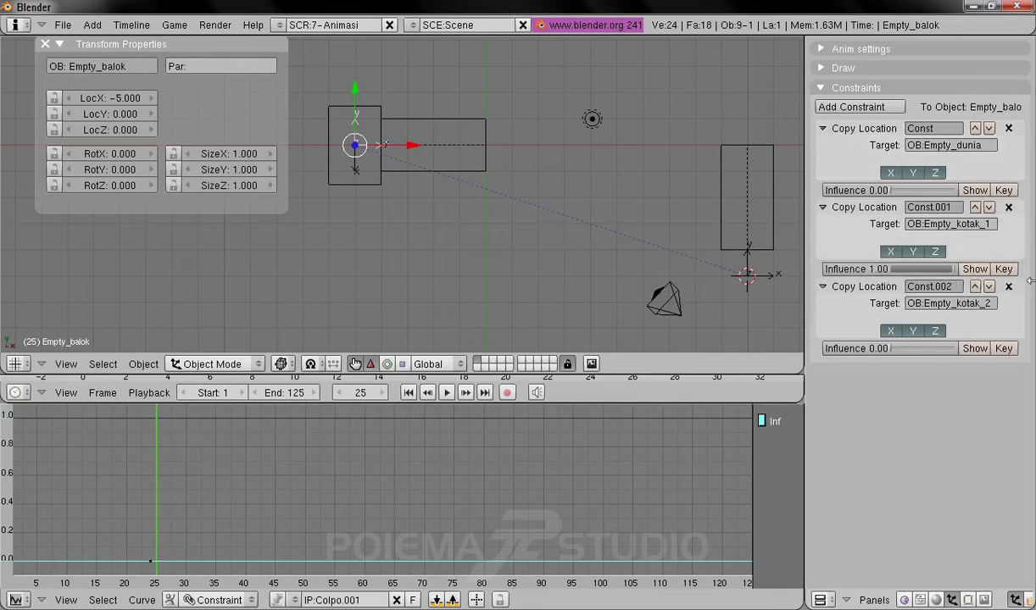
pyautogui.click(1009, 269)
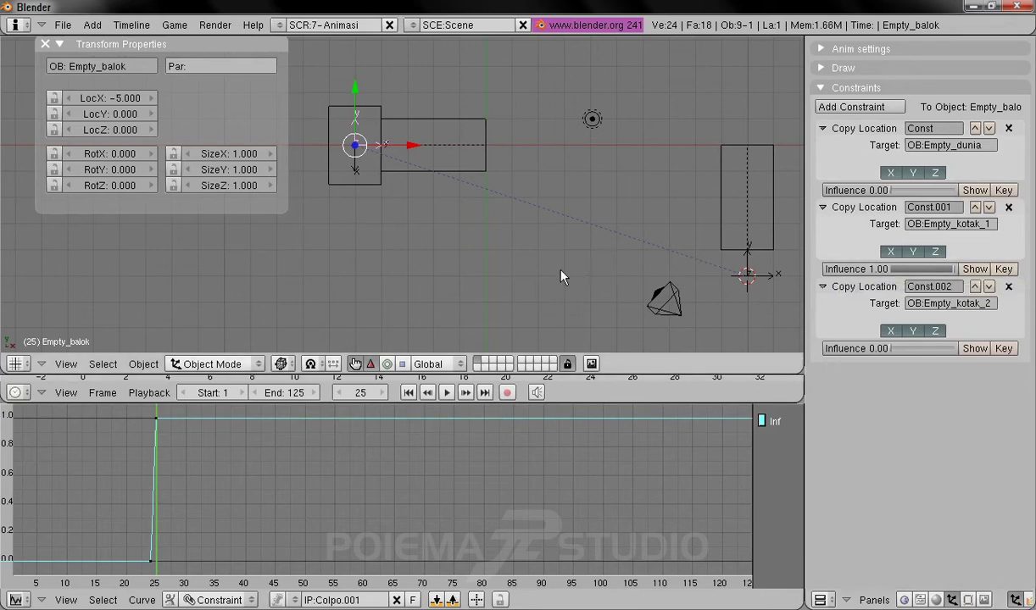
# Step: At frame 74, key the influence of the Copy Location constraints targeting Empty_kotak_1 and Empty_kotak_2
pyautogui.click(359, 393)
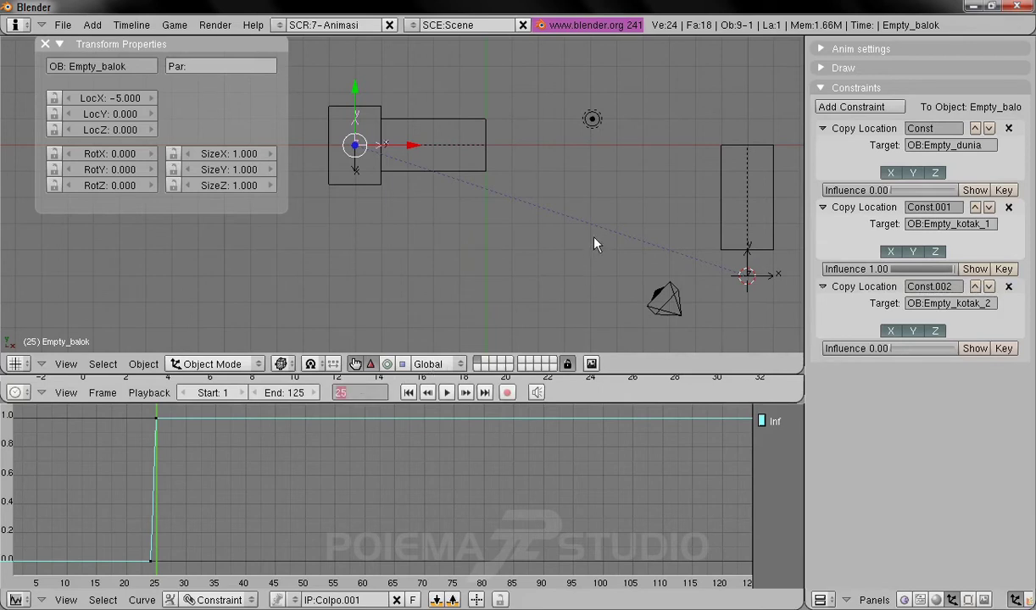
pyautogui.write('74')
pyautogui.press('Return')
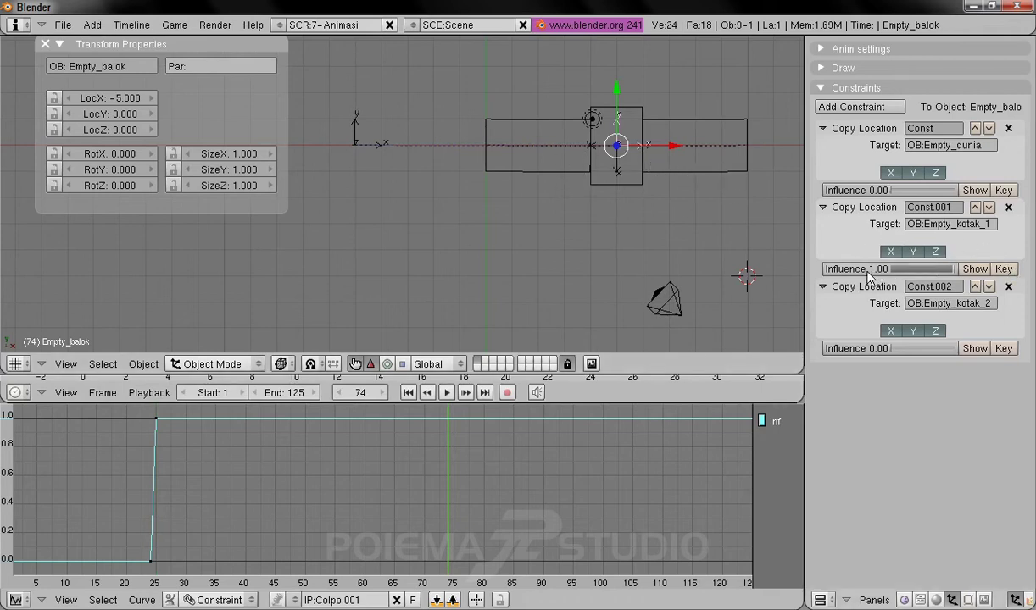
pyautogui.click(1009, 271)
pyautogui.click(1008, 351)
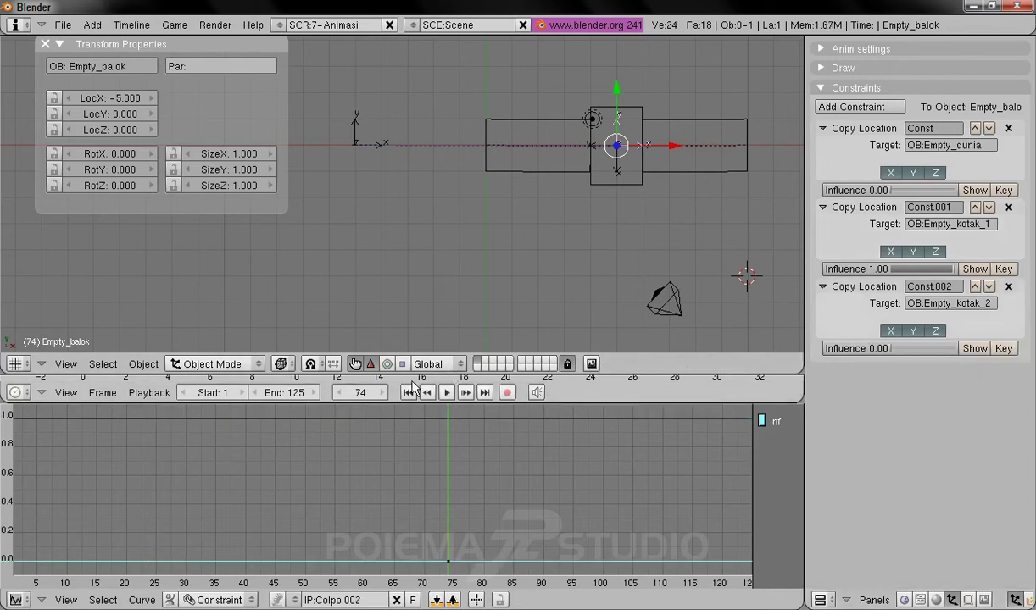
# Step: At frame 75, key the Copy Location influences at 0.00 for Empty_kotak_1 and 1.00 for Empty_kotak_2
pyautogui.click(381, 396)
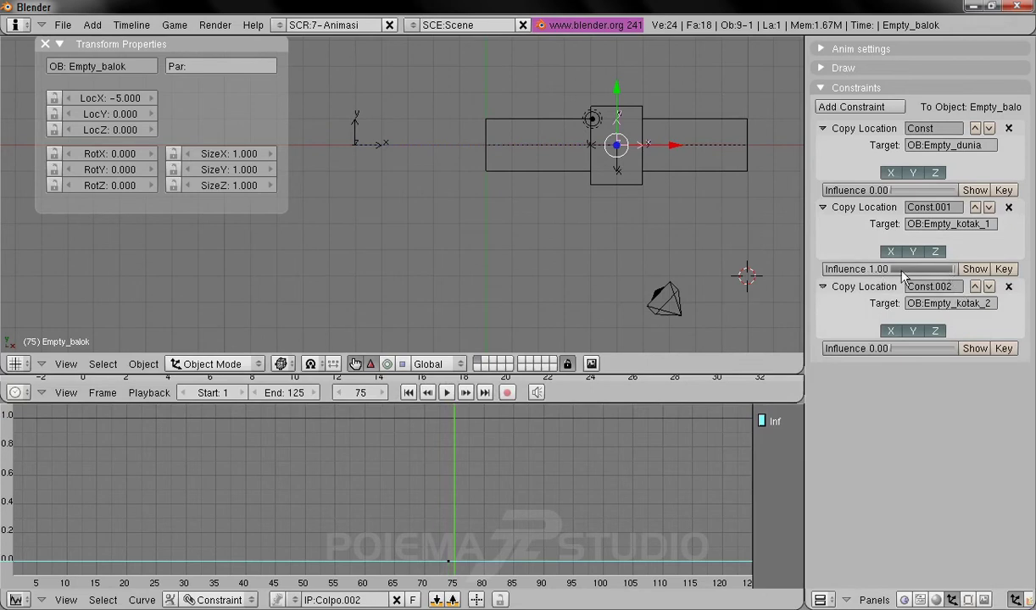
pyautogui.click(923, 277)
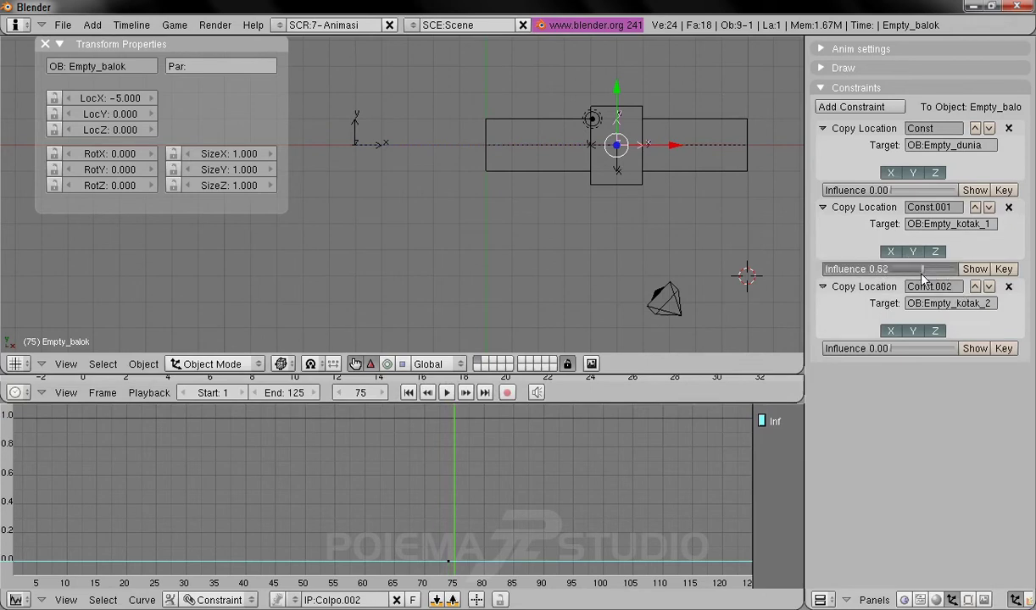
pyautogui.click(1004, 268)
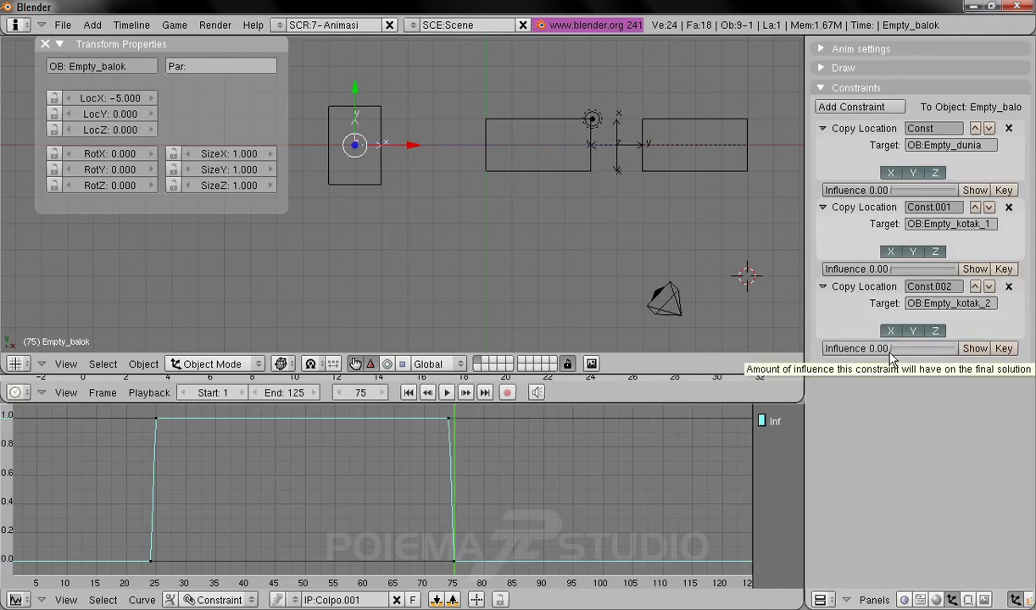
pyautogui.moveTo(890, 357); pyautogui.dragTo(906, 351)
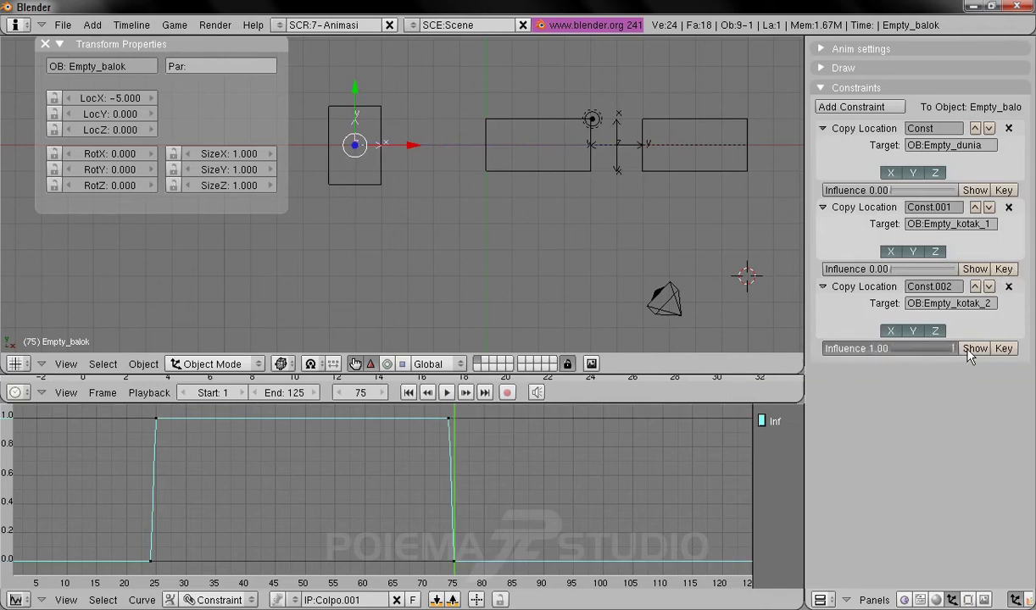
pyautogui.click(1004, 349)
pyautogui.click(1006, 349)
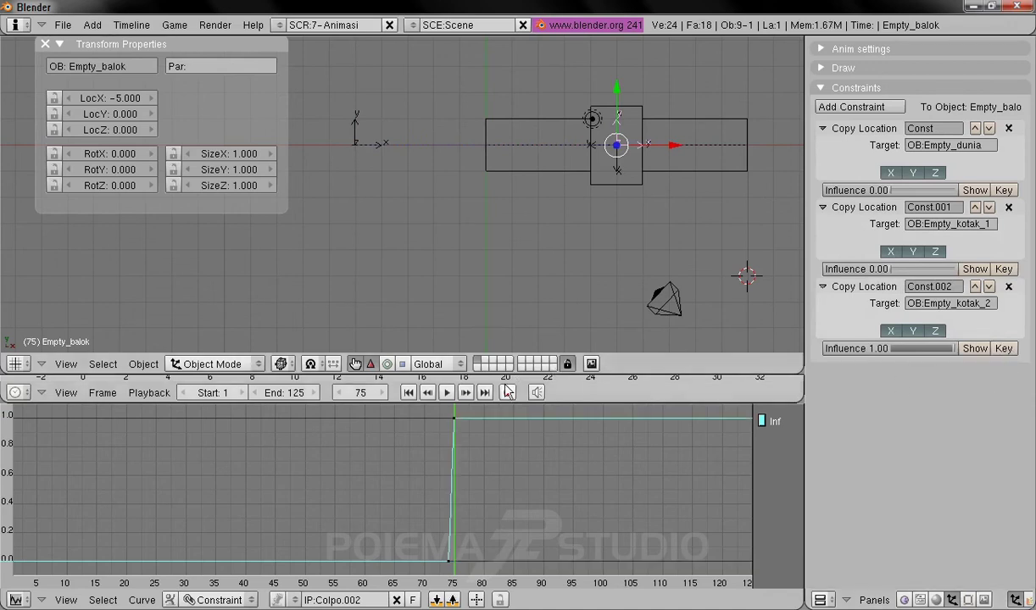
# Step: Play the animation from frame 1 to check how Balok is handed over, and return to the first frame
pyautogui.click(409, 393)
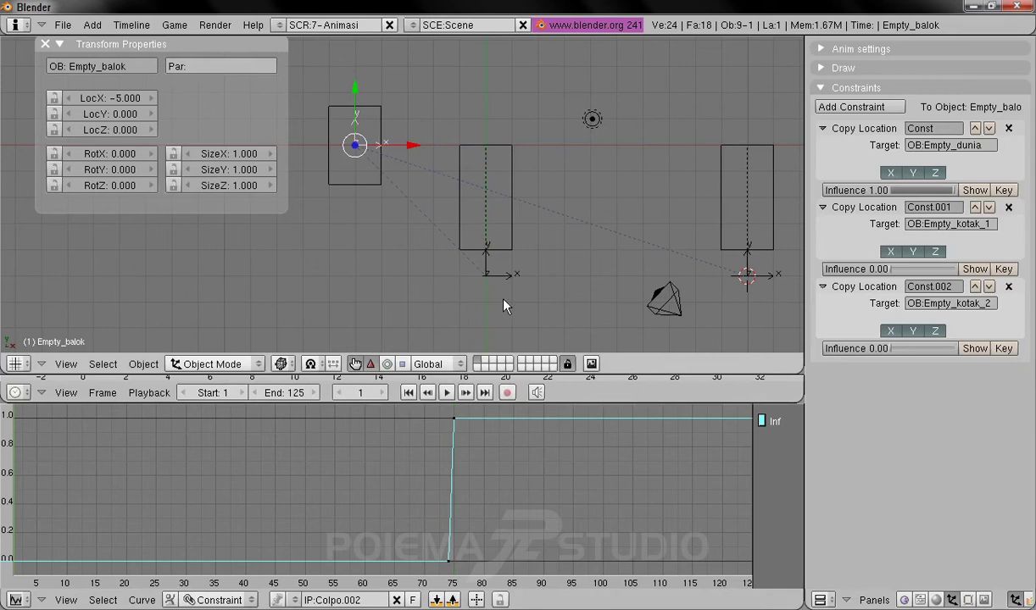
pyautogui.click(447, 393)
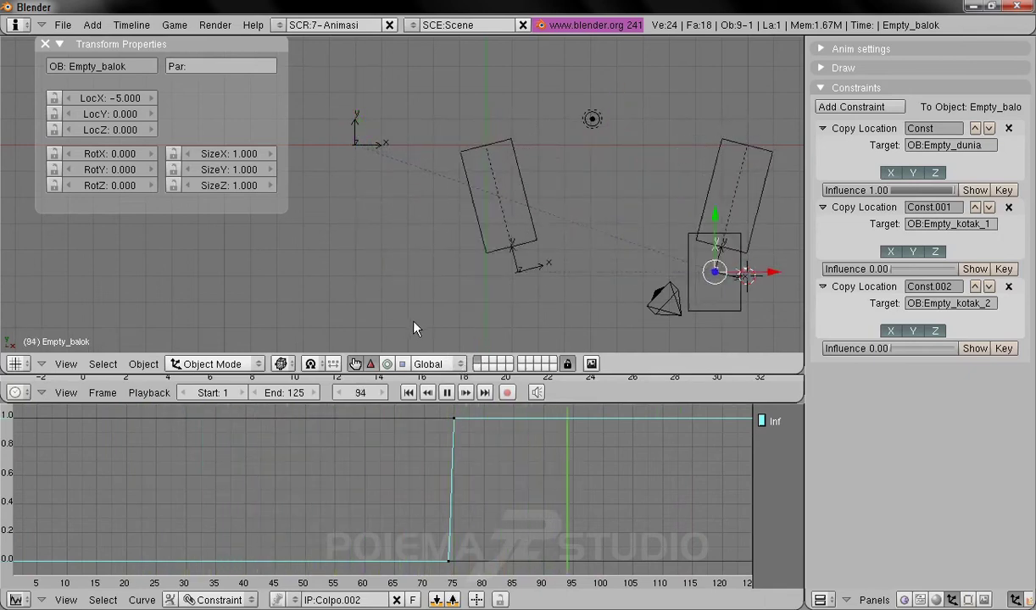
pyautogui.click(428, 397)
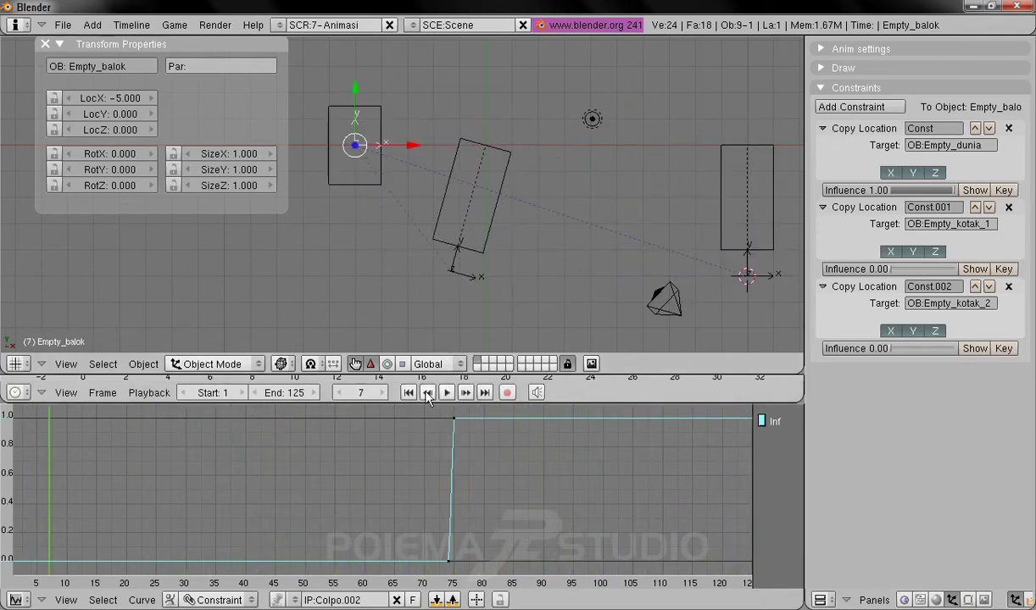
pyautogui.click(408, 393)
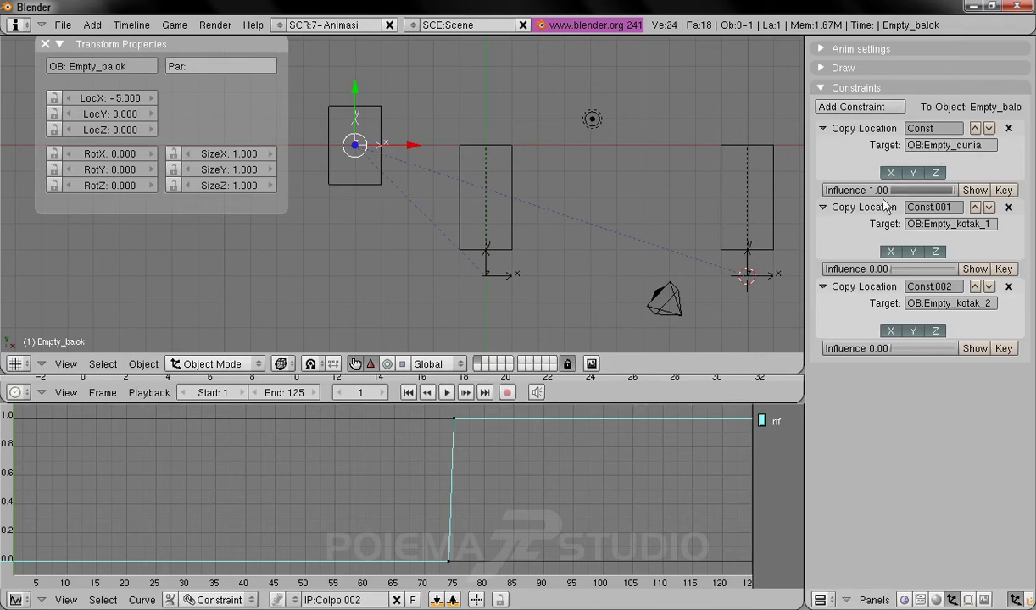
# Step: Collapse the three Copy Location constraints of Empty_balok
pyautogui.click(823, 130)
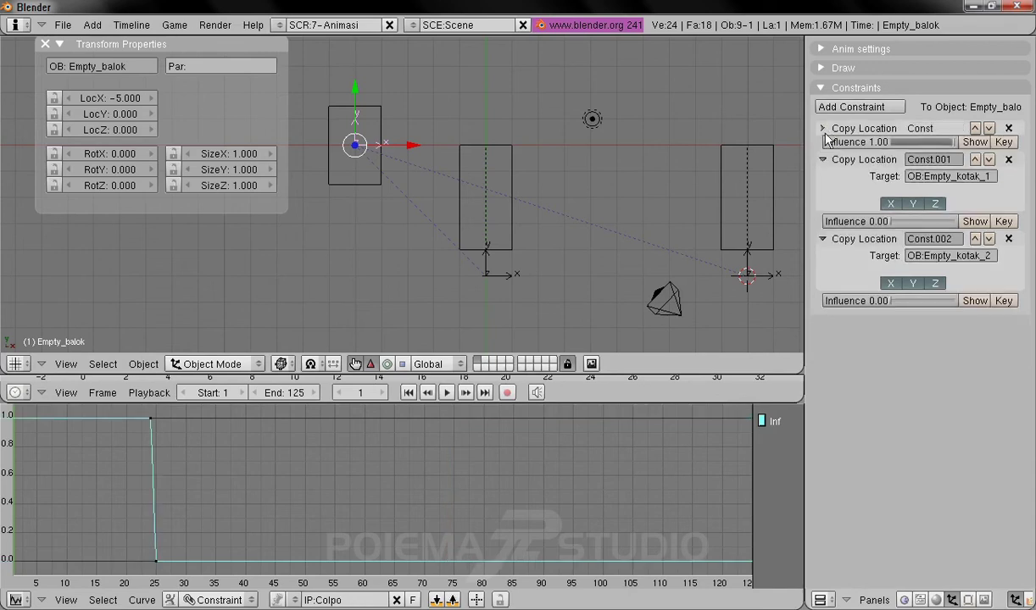
pyautogui.click(823, 160)
pyautogui.click(823, 191)
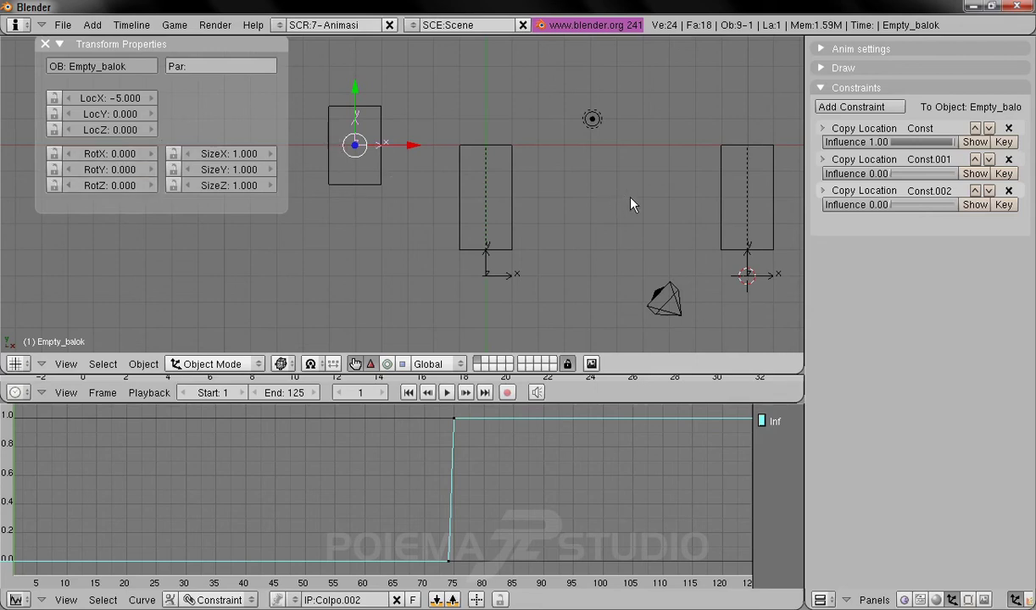
# Step: Add a Copy Rotation constraint to Empty_balok with Empty_dunia as its target
pyautogui.click(865, 107)
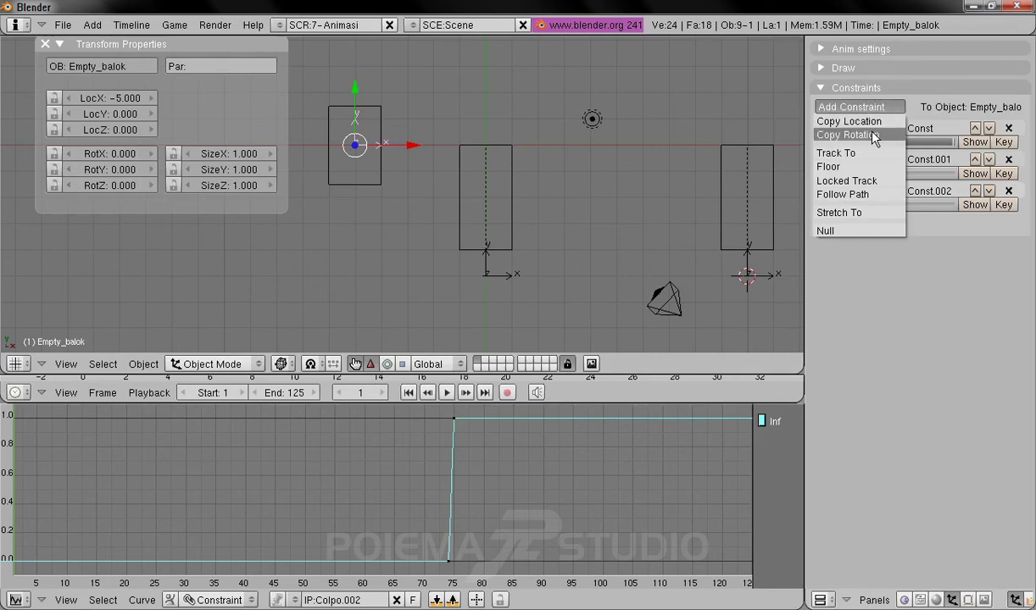
pyautogui.click(832, 134)
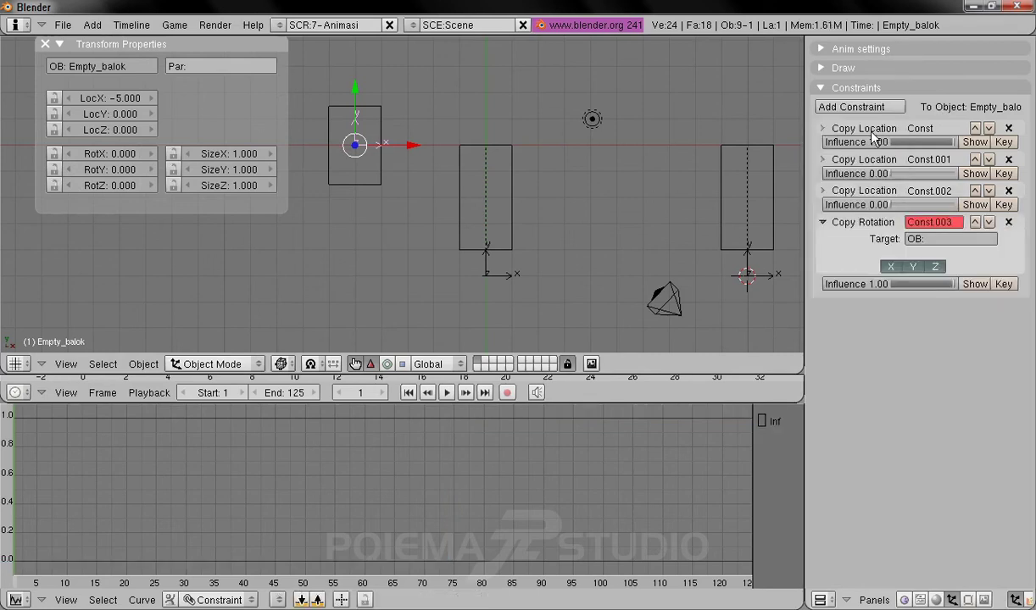
pyautogui.click(939, 239)
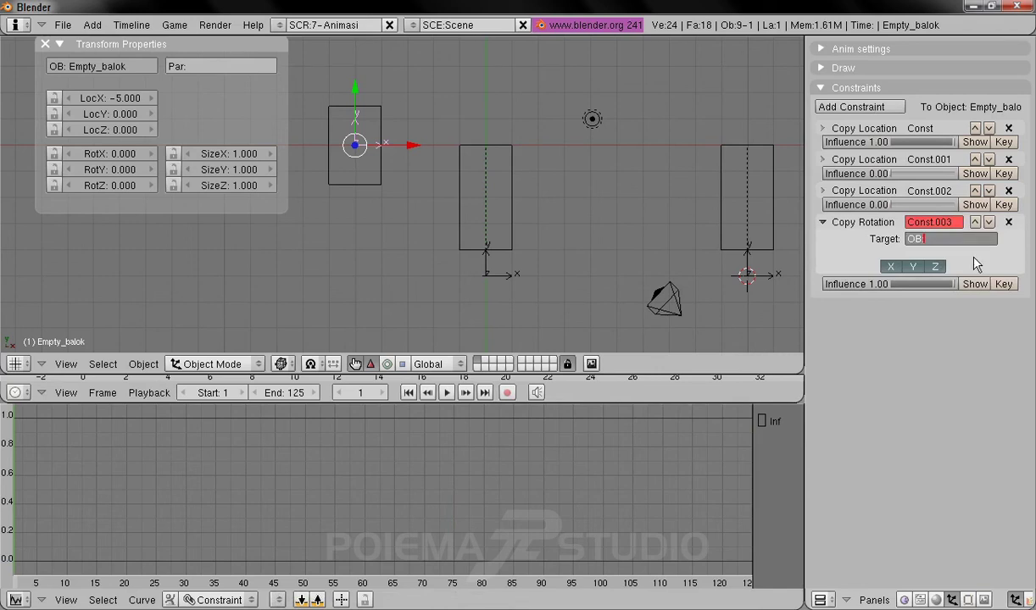
pyautogui.write('Empty_dunia')
pyautogui.press('Return')
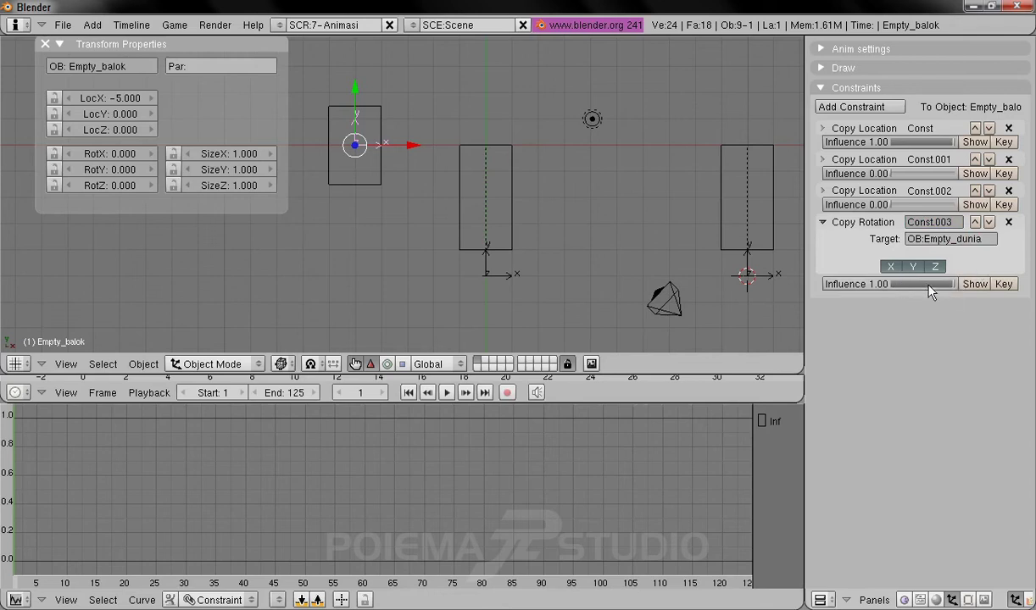
# Step: Add a second Copy Rotation constraint to Empty_balok with influence 0.00 and Empty_kotak_1 as its target
pyautogui.click(860, 108)
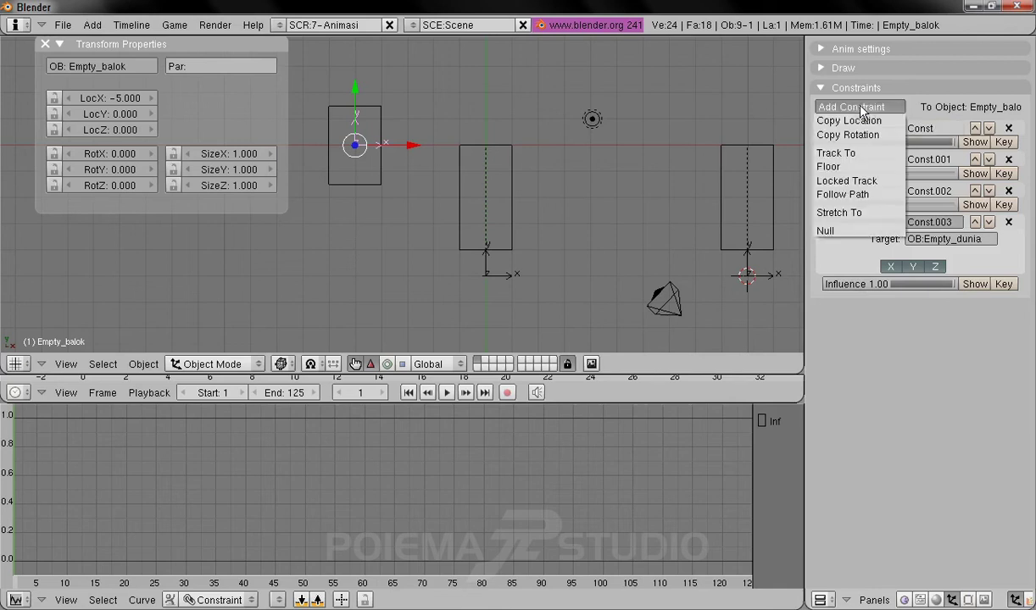
pyautogui.click(850, 135)
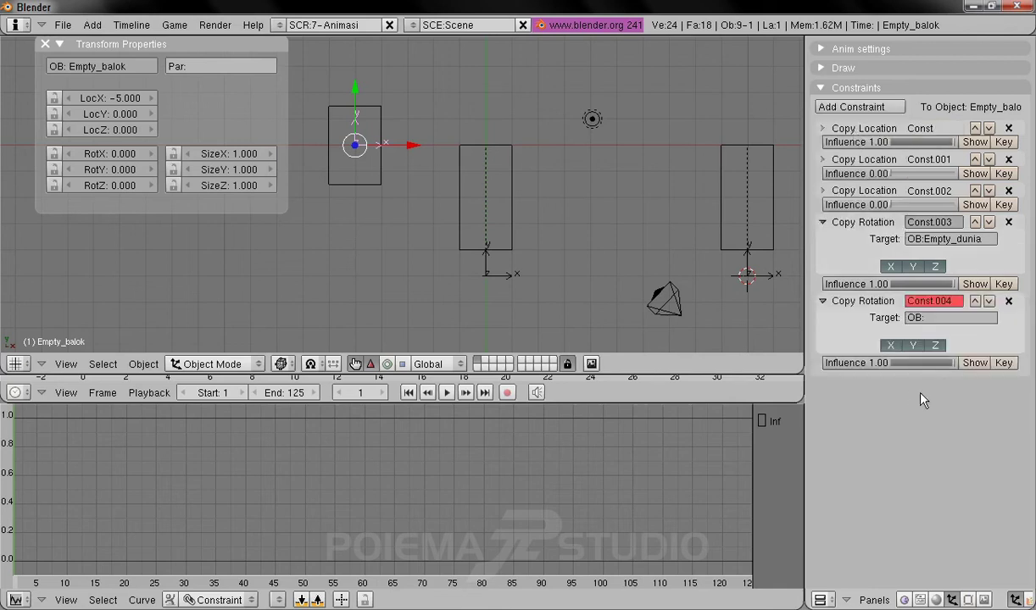
pyautogui.moveTo(948, 363); pyautogui.dragTo(860, 364)
pyautogui.click(936, 318)
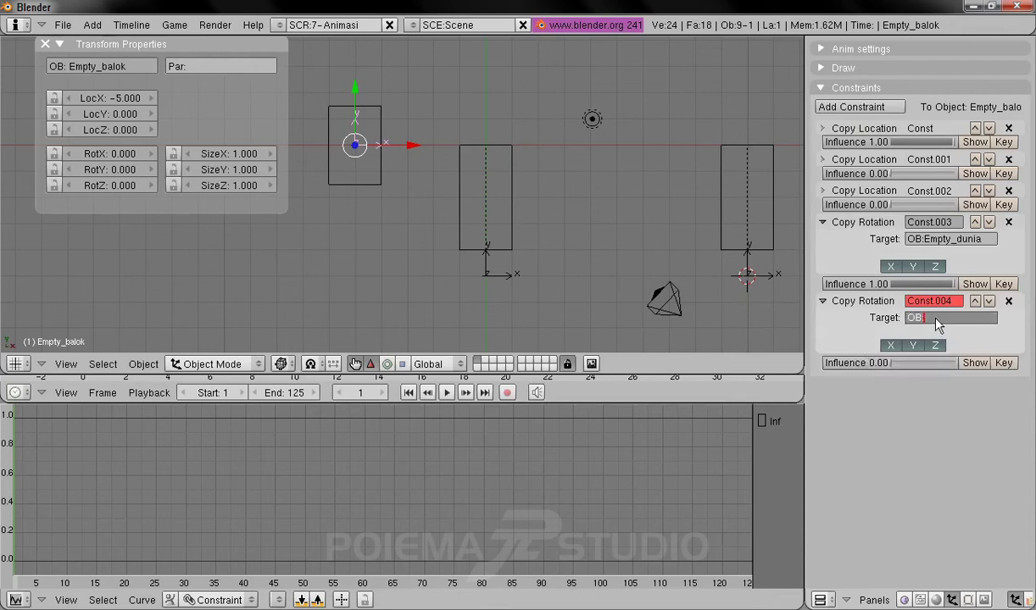
pyautogui.write('Empty_kotak_1')
pyautogui.press('Return')
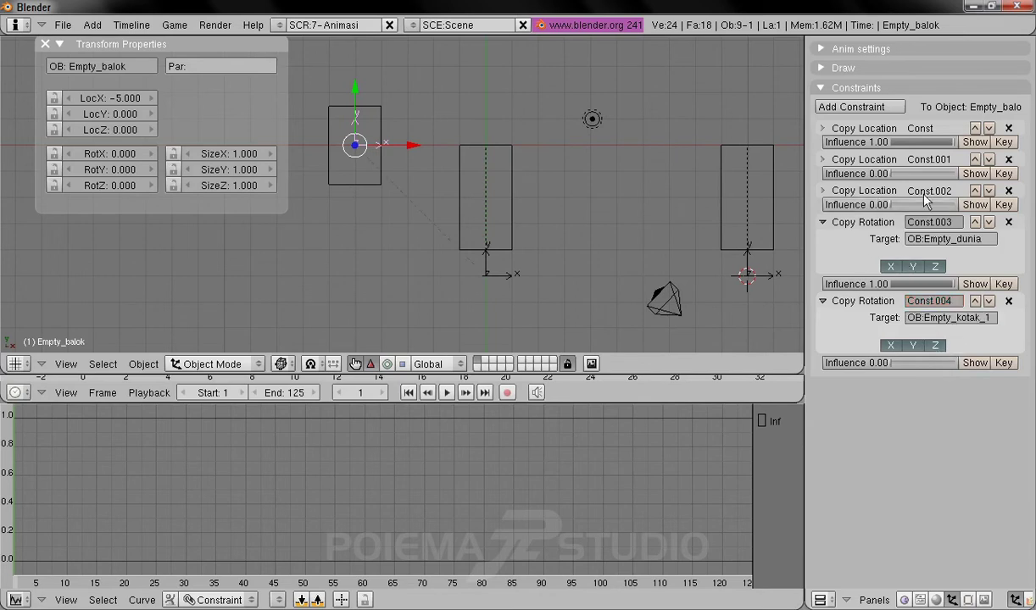
# Step: Add a third Copy Rotation constraint to Empty_balok targeting Empty_kotak_2, with its influence at 0.00
pyautogui.click(860, 107)
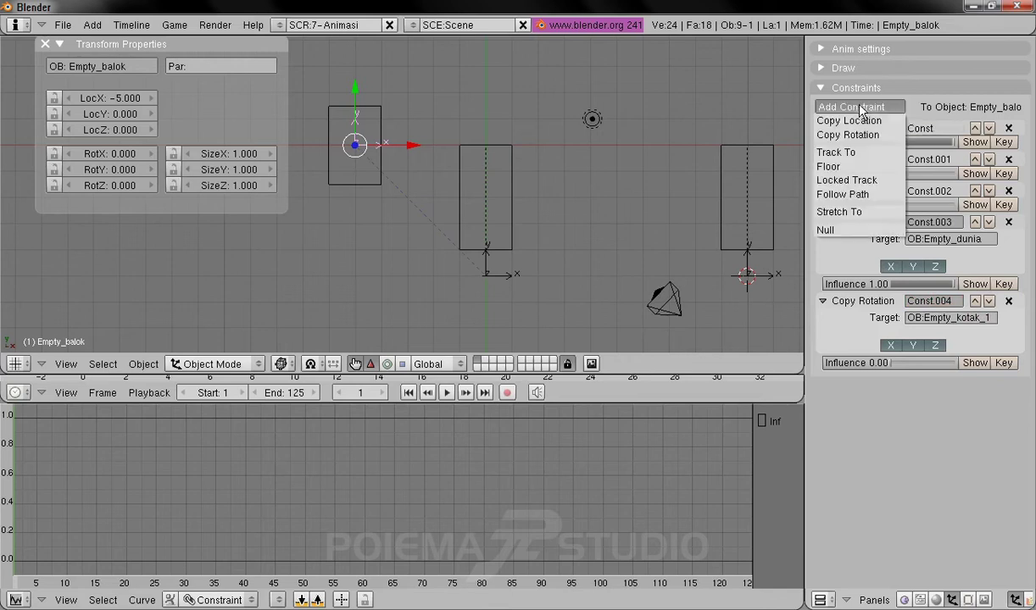
pyautogui.click(857, 138)
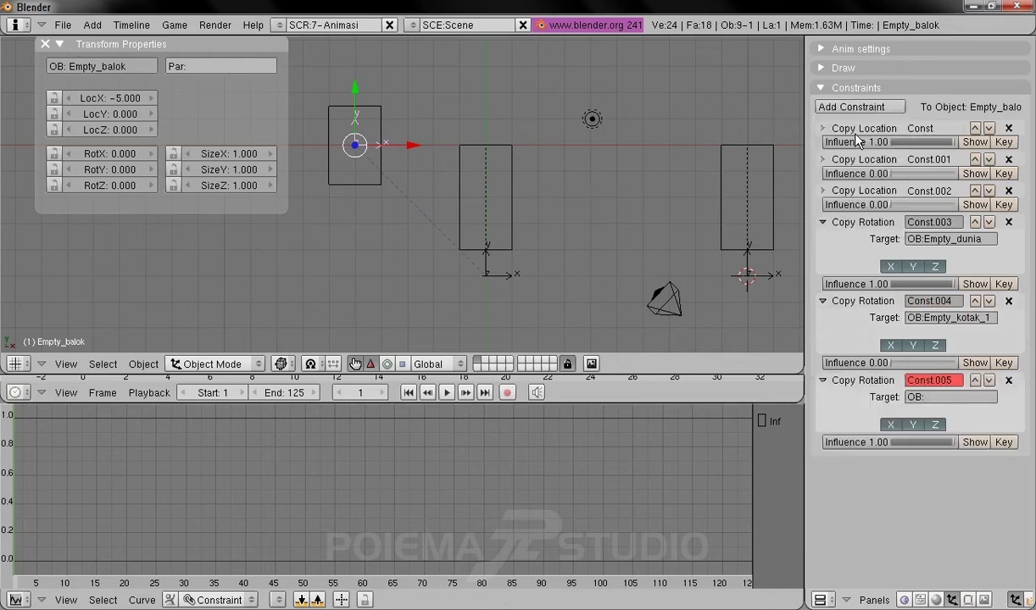
pyautogui.moveTo(950, 443); pyautogui.dragTo(887, 442)
pyautogui.click(939, 404)
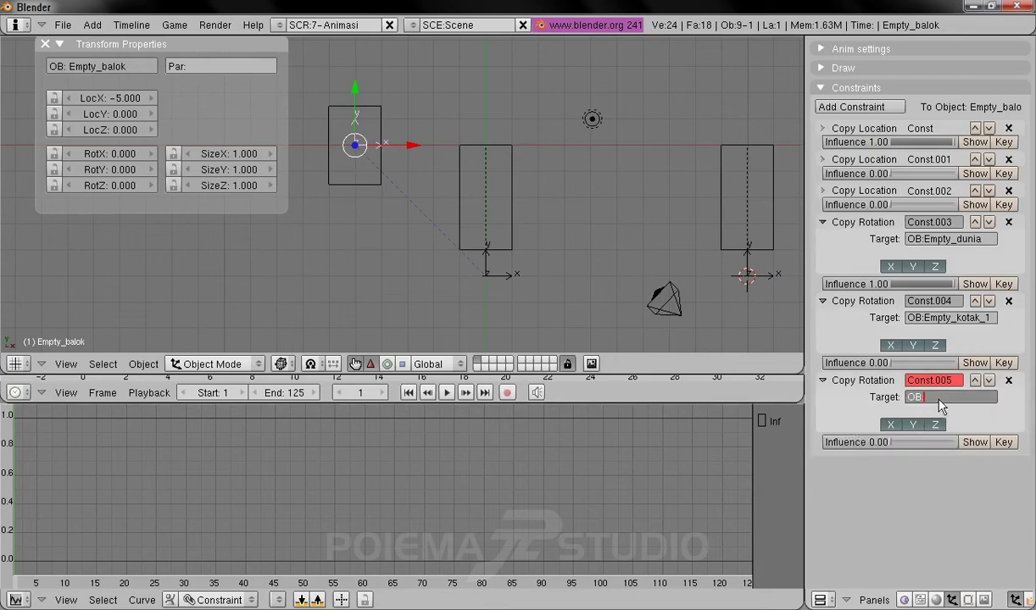
pyautogui.write('Empty_kotak_2')
pyautogui.press('Return')
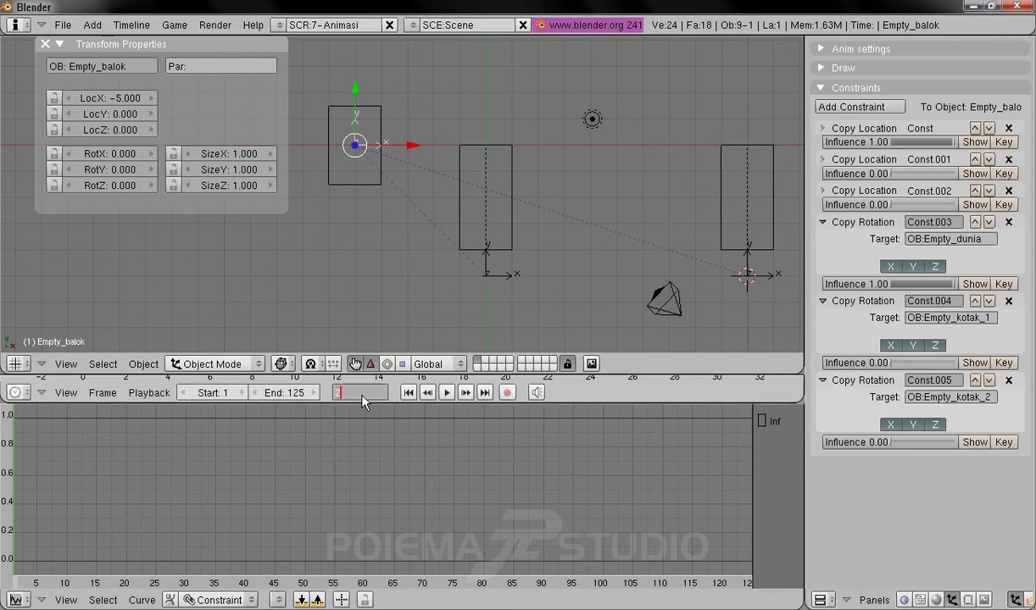
# Step: At frame 24, key the influence of the Copy Rotation constraints targeting Empty_dunia and Empty_kotak_1
pyautogui.press('Return')
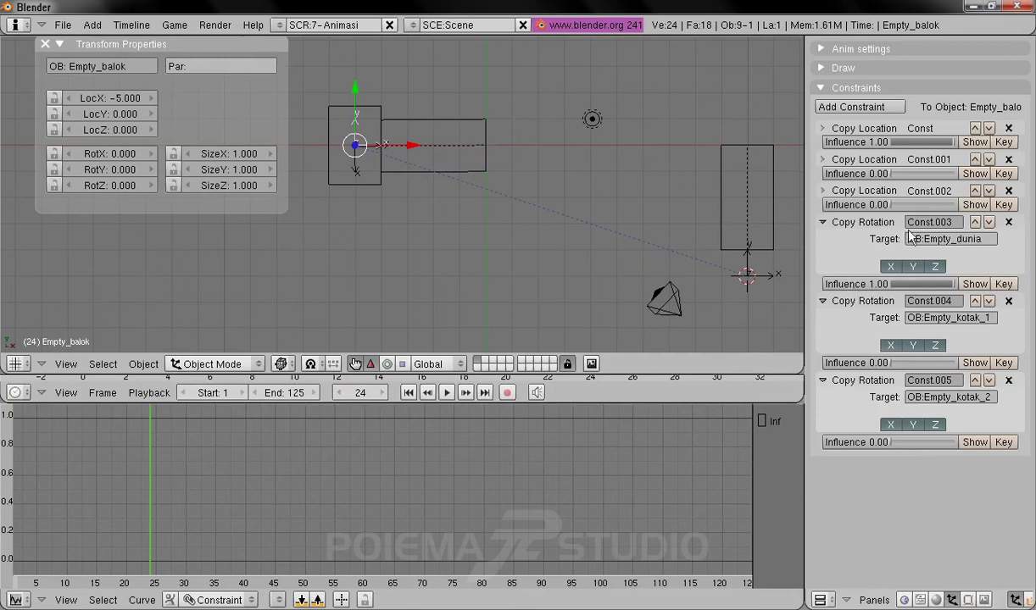
pyautogui.click(1011, 287)
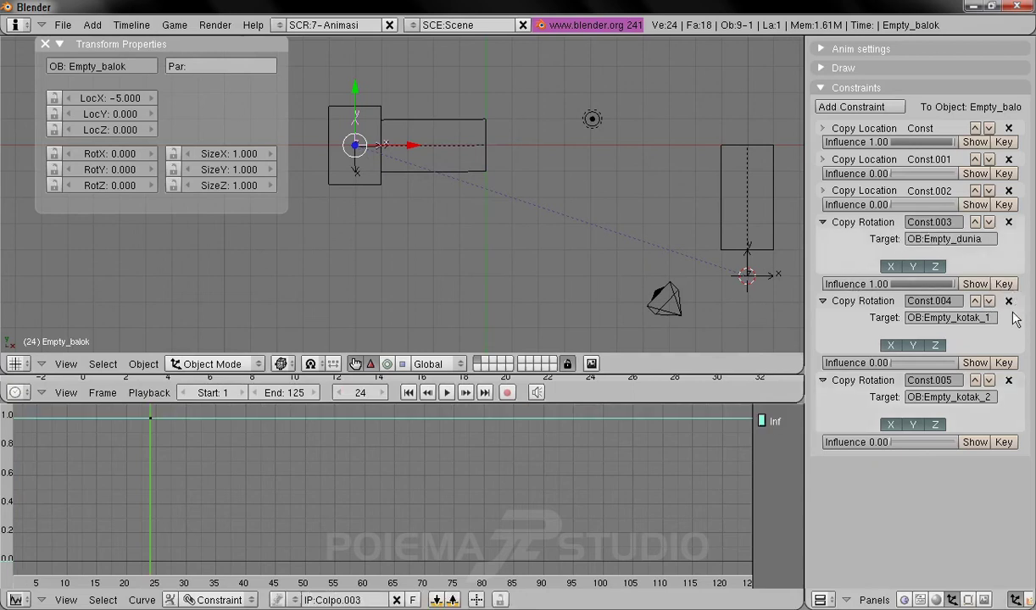
pyautogui.click(1007, 364)
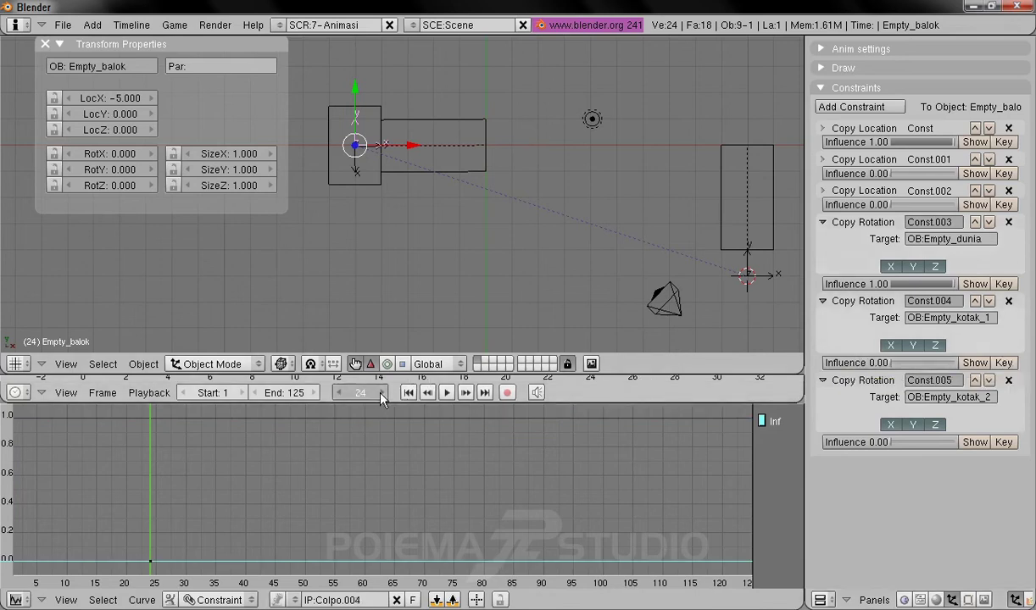
# Step: At frame 25, key the Copy Rotation influences at 0.00 for Empty_dunia and 1.00 for Empty_kotak_1
pyautogui.click(381, 393)
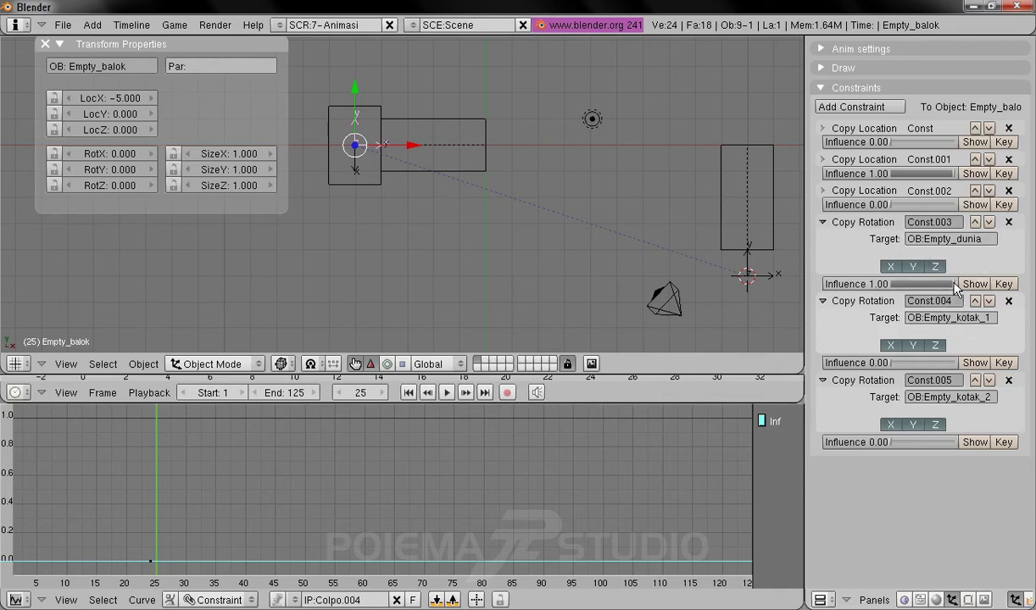
pyautogui.moveTo(956, 287); pyautogui.dragTo(954, 288)
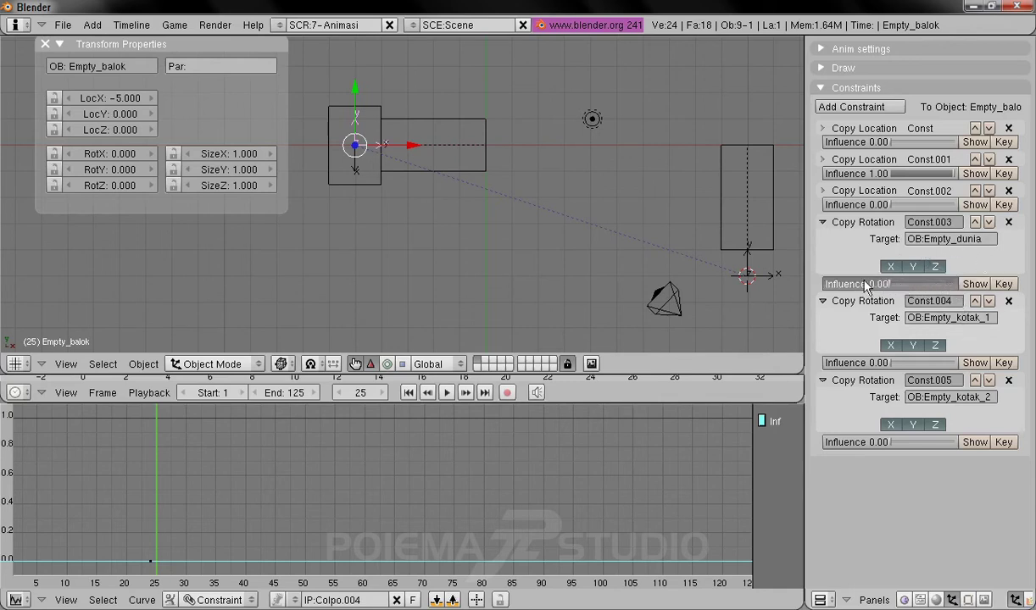
pyautogui.click(1004, 284)
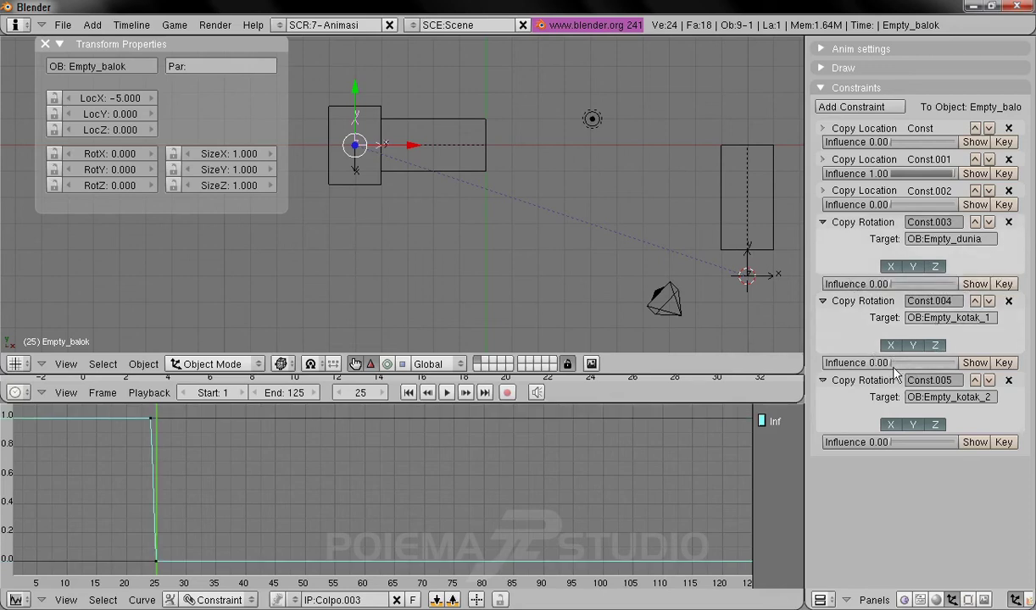
pyautogui.moveTo(891, 363); pyautogui.dragTo(970, 363)
pyautogui.click(1006, 364)
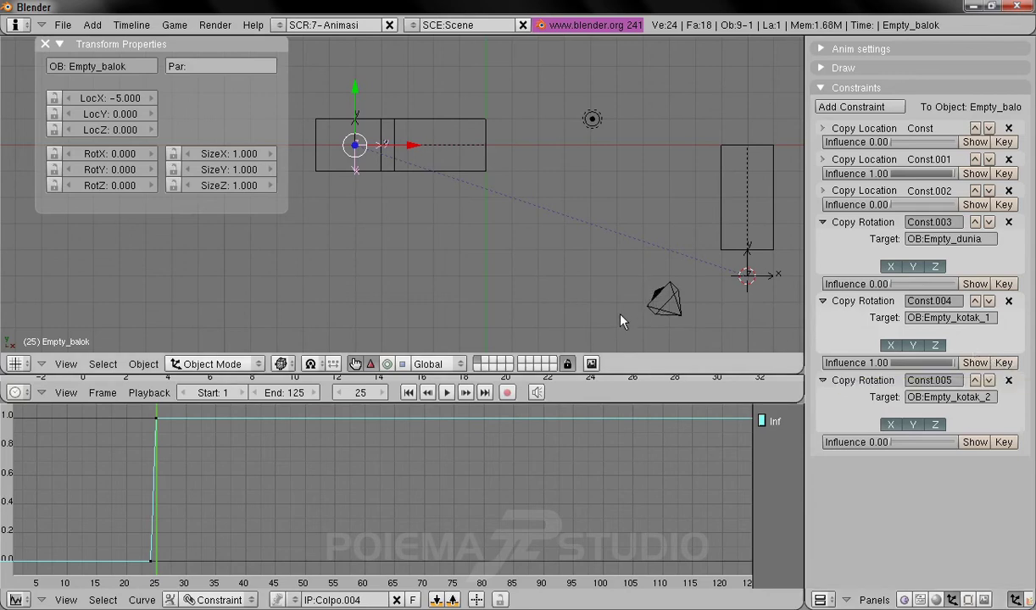
# Step: At frame 74, key the current influence of Empty_balok's Copy Rotation constraints targeting Empty_kotak_1 and Empty_kotak_2
pyautogui.click(361, 393)
pyautogui.write('1')
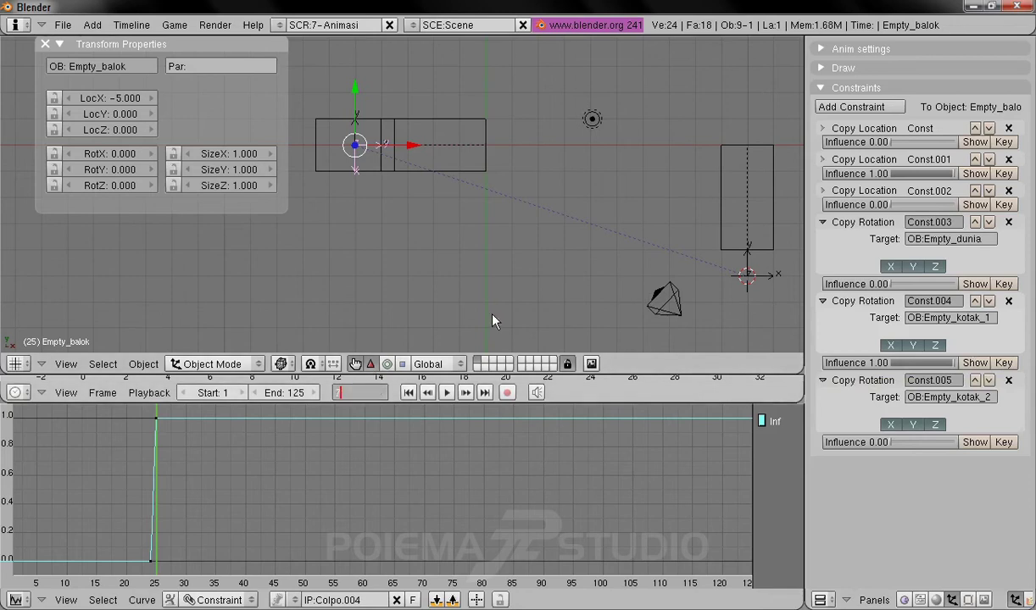
pyautogui.write('4')
pyautogui.press('Return')
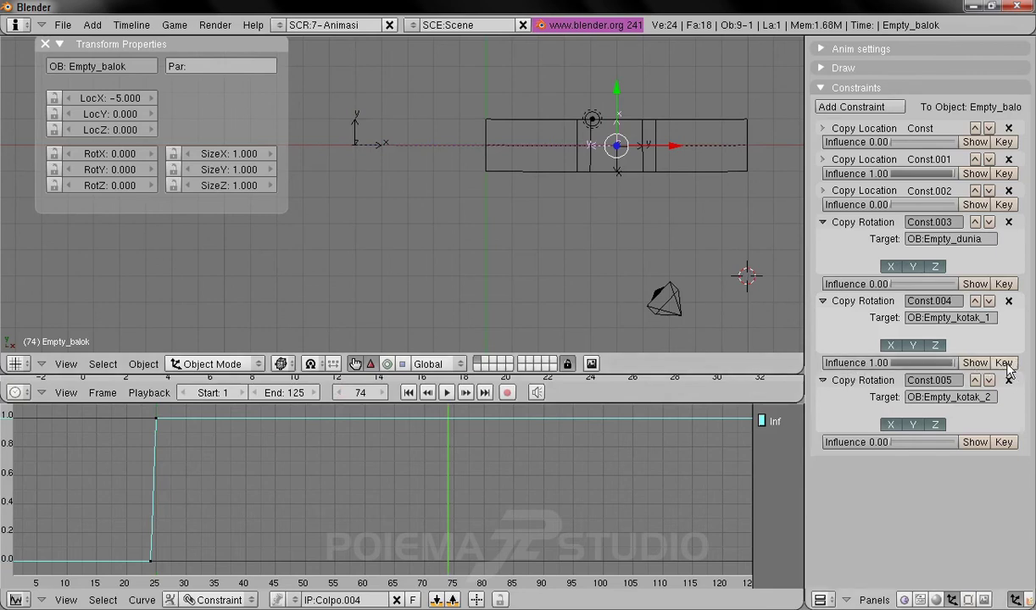
pyautogui.click(1004, 442)
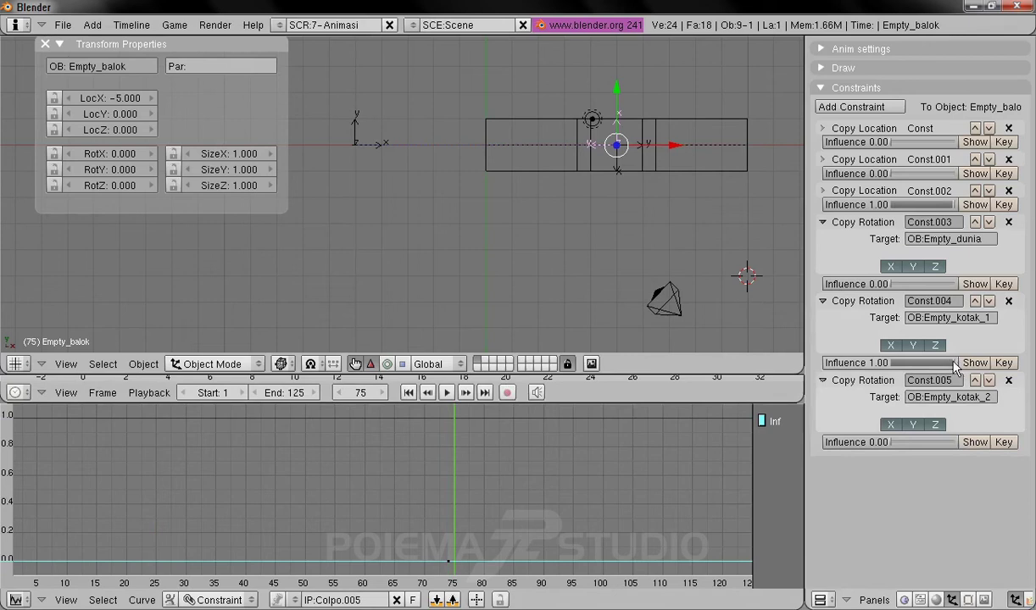
# Step: At frame 75, key the Copy Rotation influences at 0.00 for Empty_kotak_1 and 1.00 for Empty_kotak_2
pyautogui.moveTo(956, 366); pyautogui.dragTo(949, 365)
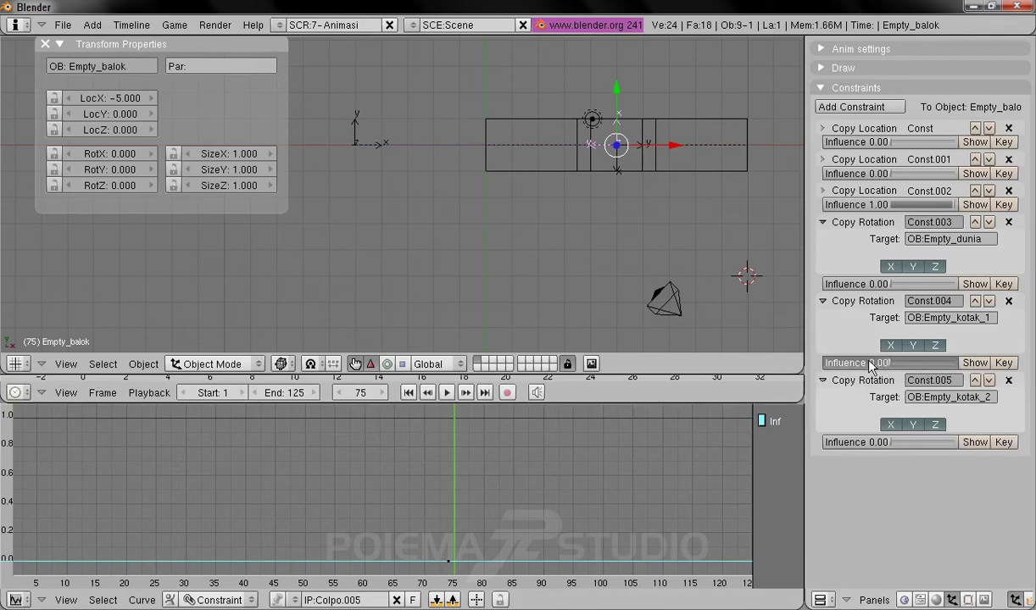
pyautogui.moveTo(870, 364); pyautogui.dragTo(856, 363)
pyautogui.click(1005, 363)
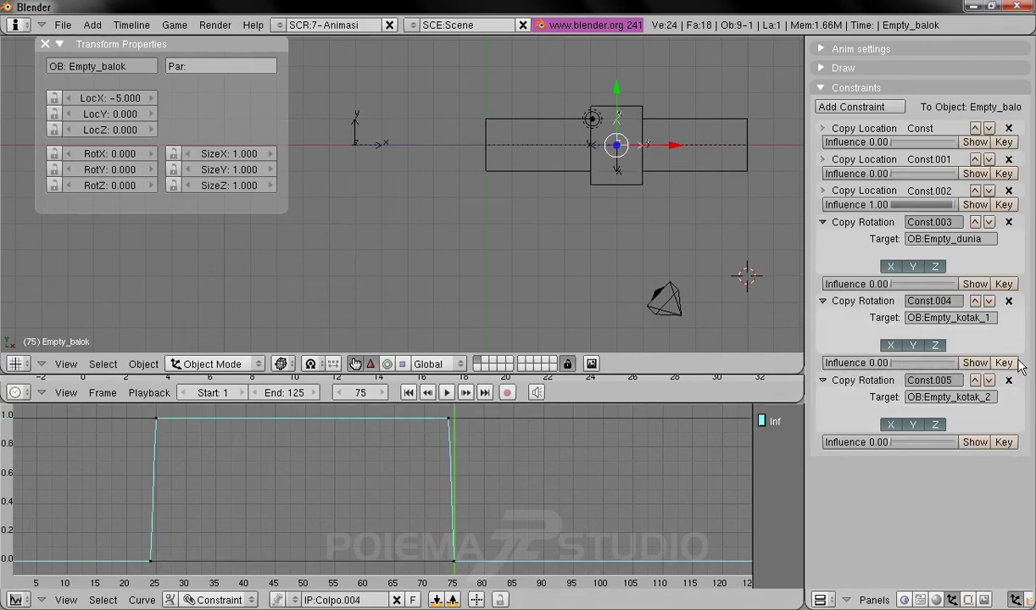
pyautogui.click(889, 445)
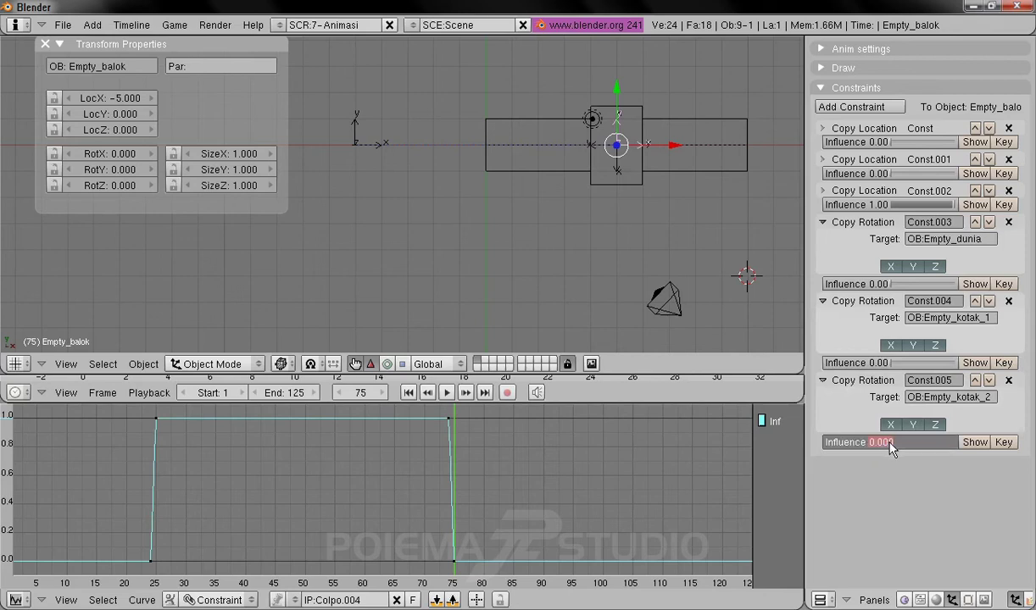
pyautogui.press('Return')
pyautogui.moveTo(886, 444); pyautogui.dragTo(971, 444)
pyautogui.click(1004, 445)
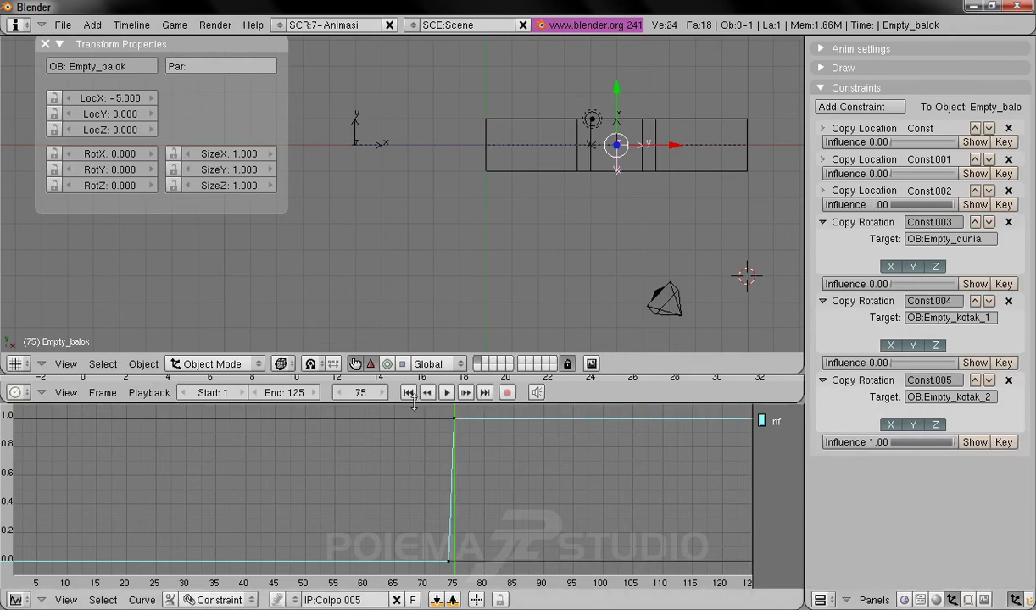
# Step: Play the animation from frame 1 to check Balok's rotation, and return to the first frame
pyautogui.click(409, 392)
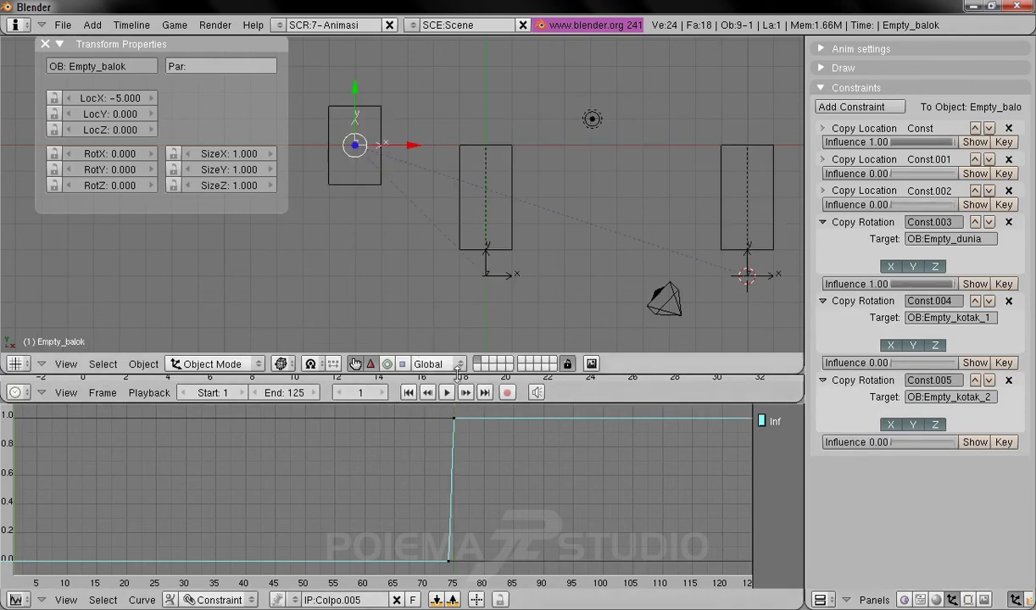
pyautogui.click(447, 393)
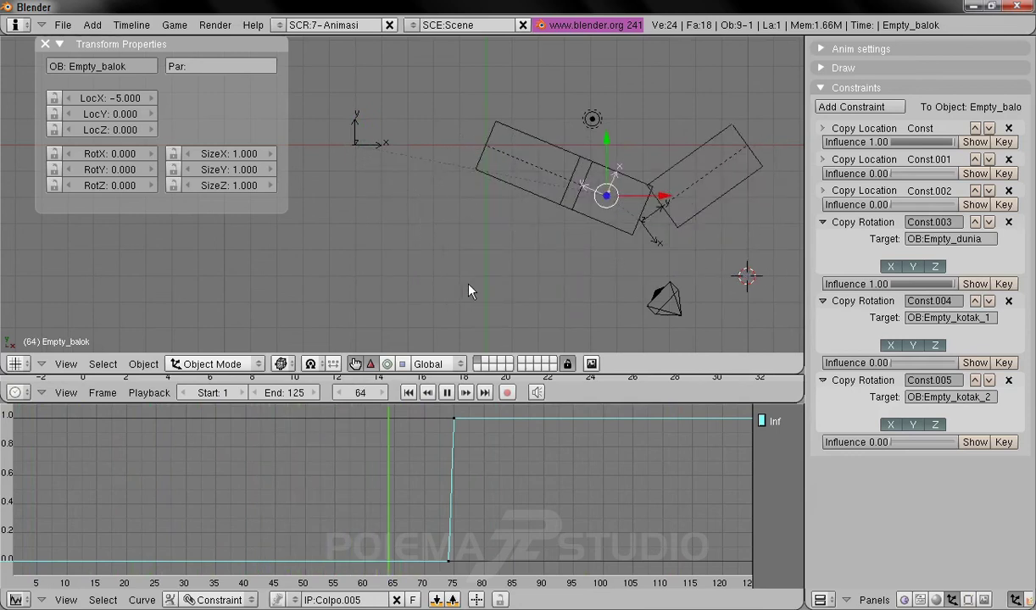
pyautogui.click(446, 392)
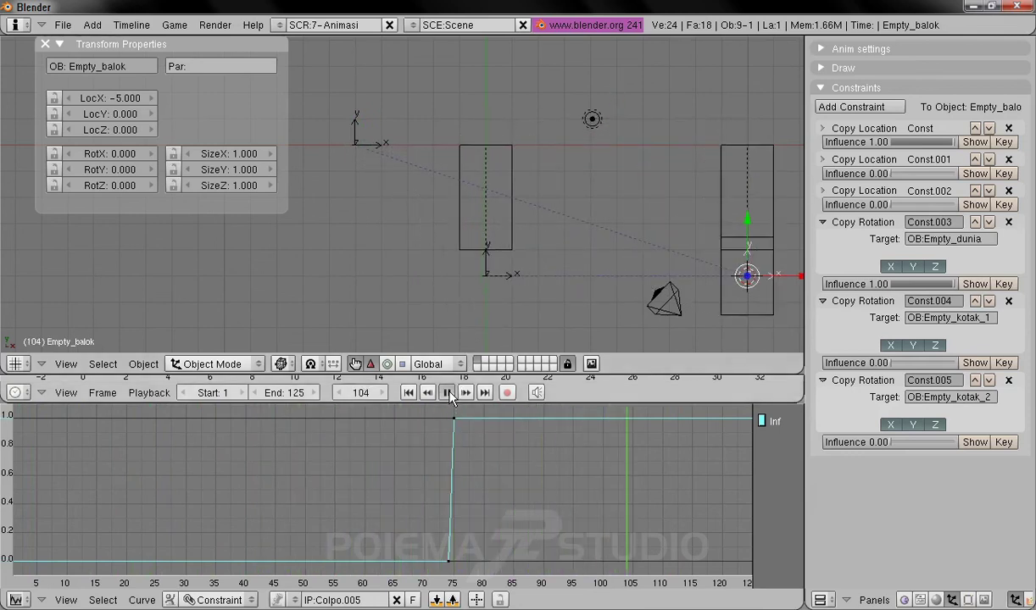
pyautogui.click(408, 393)
pyautogui.click(355, 392)
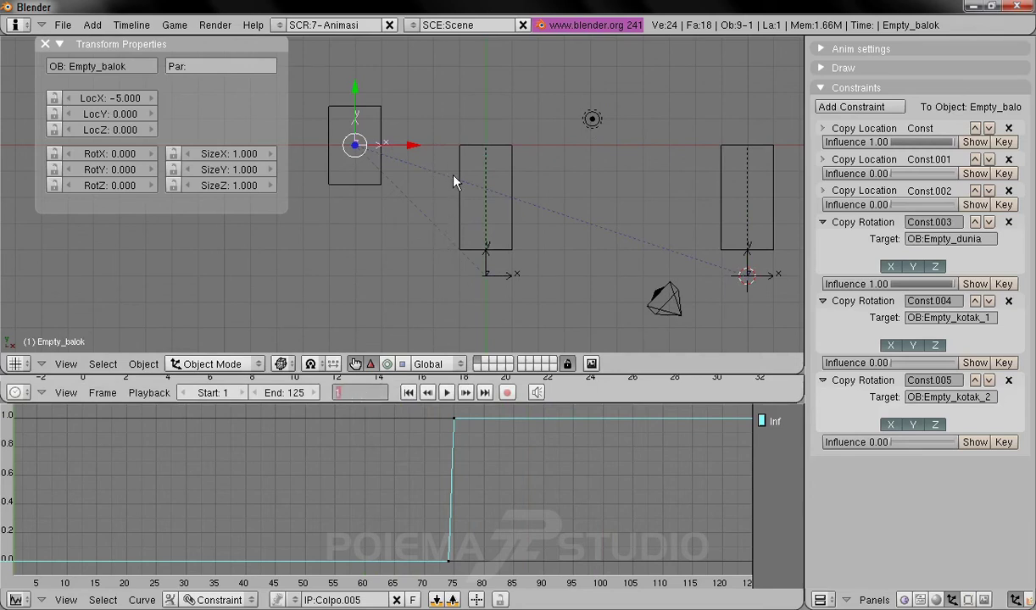
pyautogui.press('Return')
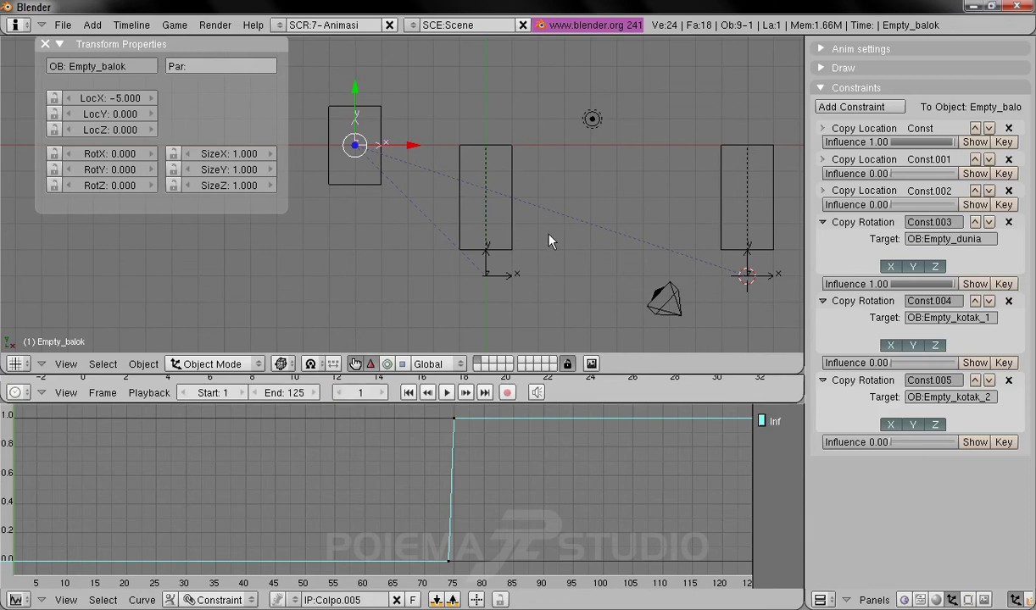
# Step: Go to frame 25 and examine the axes of Empty_balok and Empty_kotak_1 up close
pyautogui.scroll(5, 491, 238)
pyautogui.keyDown('shift'); pyautogui.moveTo(383, 135); pyautogui.dragTo(557, 246, button='middle'); pyautogui.keyUp('shift')
pyautogui.scroll(2, 568, 249)
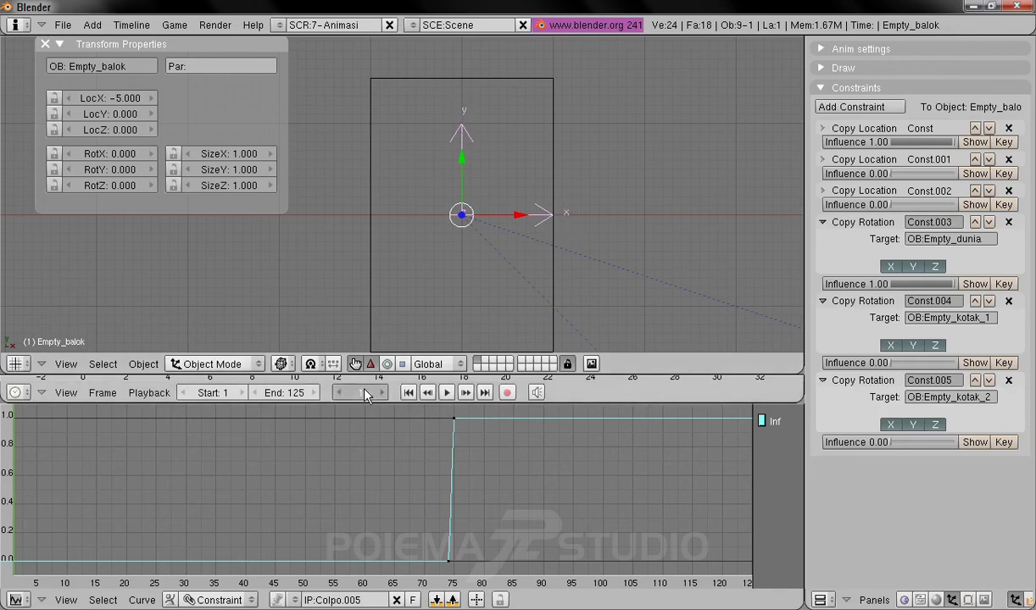
pyautogui.press('BackSpace')
pyautogui.write('25')
pyautogui.press('Return')
pyautogui.keyDown('shift'); pyautogui.moveTo(620, 246); pyautogui.dragTo(565, 245, button='middle'); pyautogui.keyUp('shift')
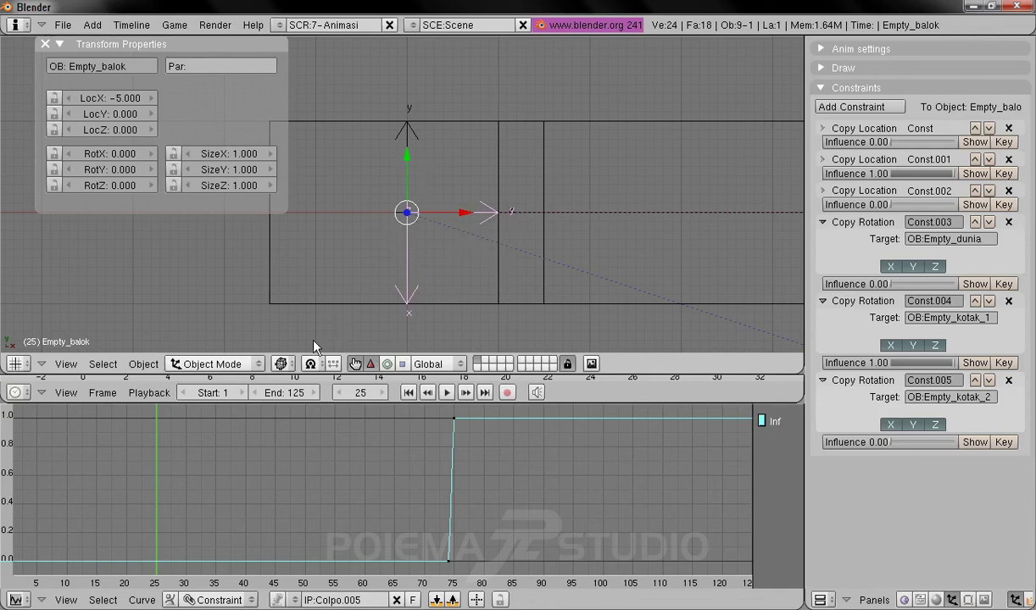
# Step: Go back to frame 20, where the empties are apart, and set Empty_kotak_1's Z rotation to 90
pyautogui.click(341, 395)
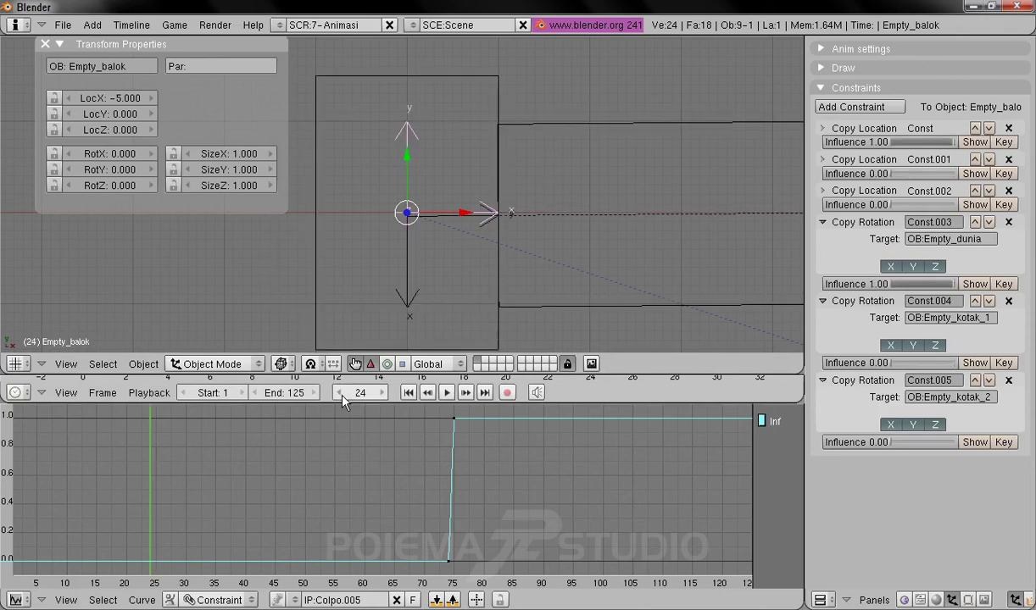
pyautogui.click(342, 395)
pyautogui.click(342, 395)
pyautogui.click(342, 395)
pyautogui.click(342, 396)
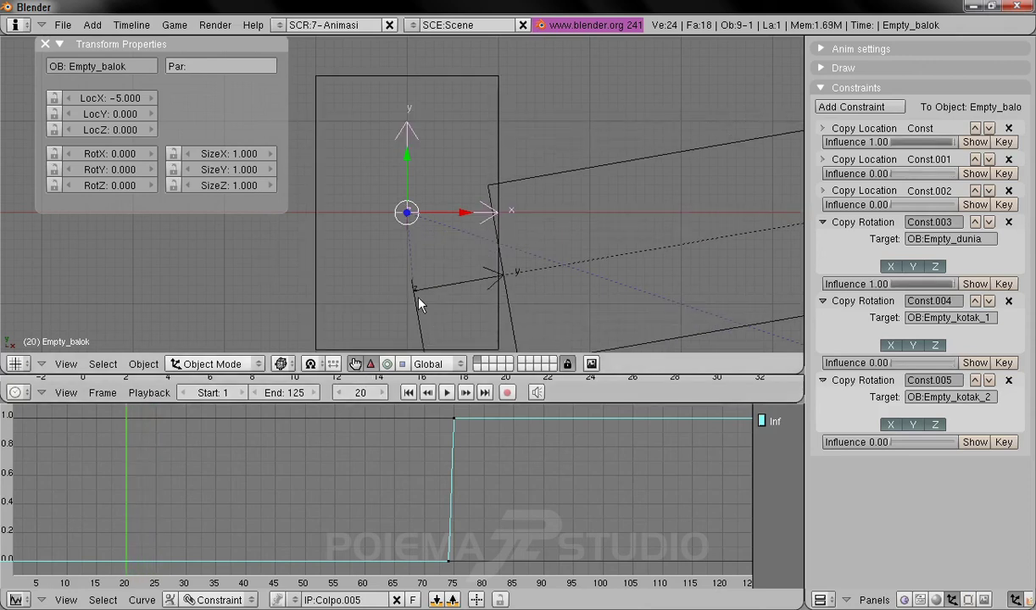
pyautogui.rightClick(419, 301)
pyautogui.keyDown('shift'); pyautogui.moveTo(539, 282); pyautogui.dragTo(550, 210, button='middle'); pyautogui.keyUp('shift')
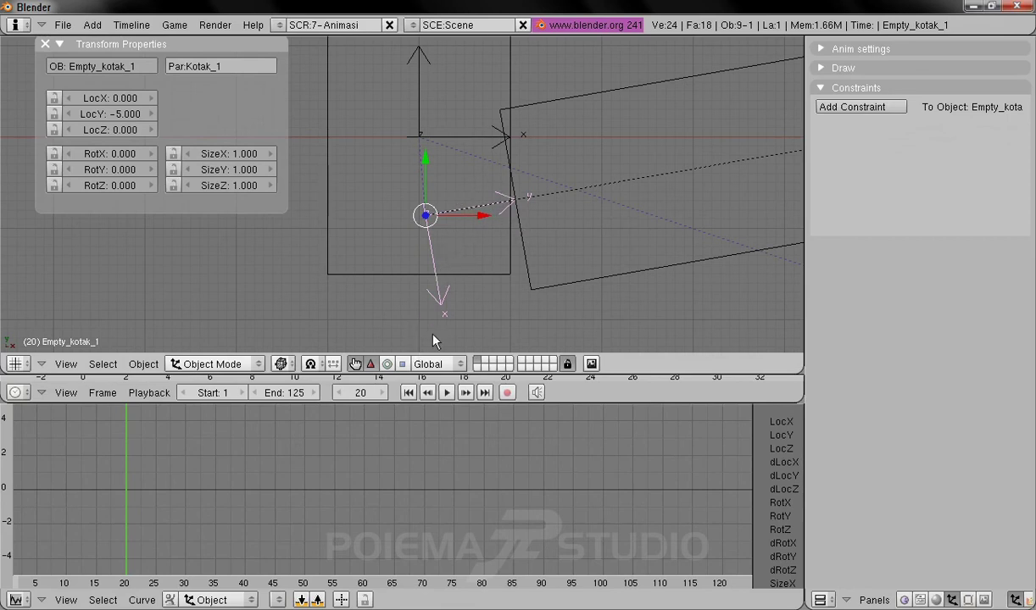
pyautogui.keyDown('shift'); pyautogui.moveTo(518, 186); pyautogui.dragTo(574, 232, button='middle'); pyautogui.keyUp('shift')
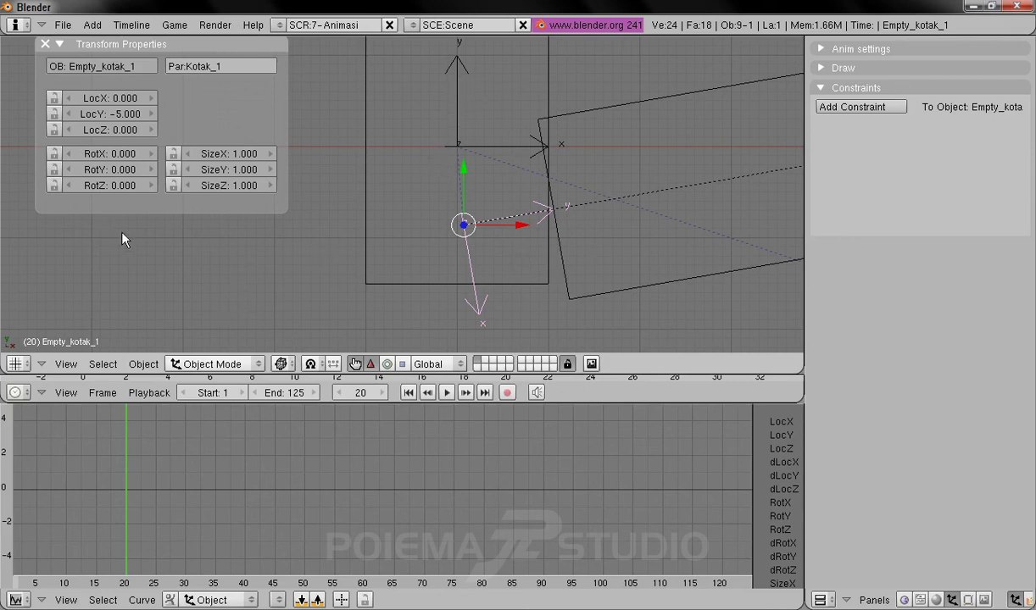
pyautogui.click(108, 191)
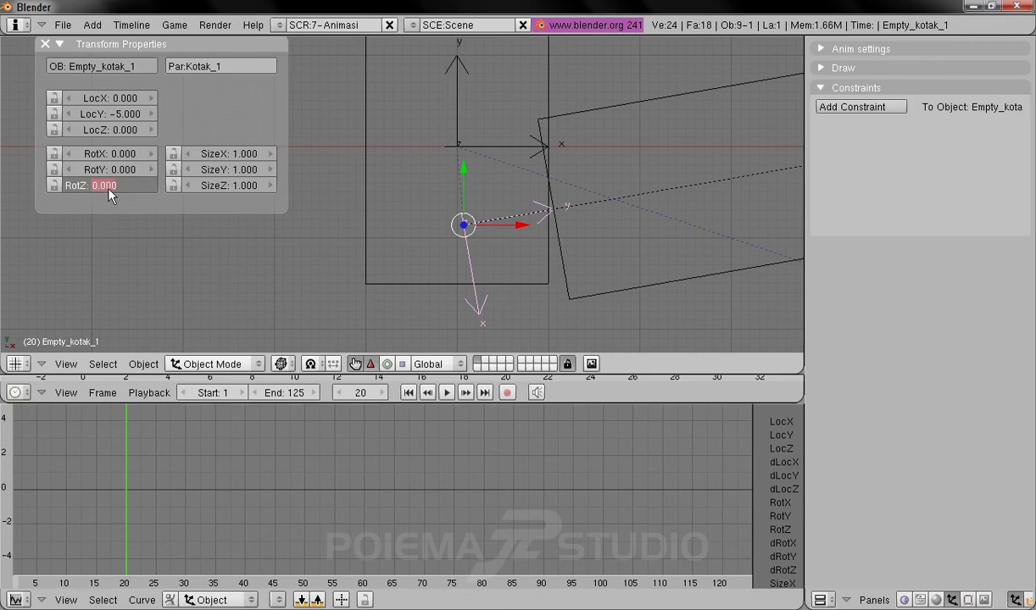
pyautogui.press('Return')
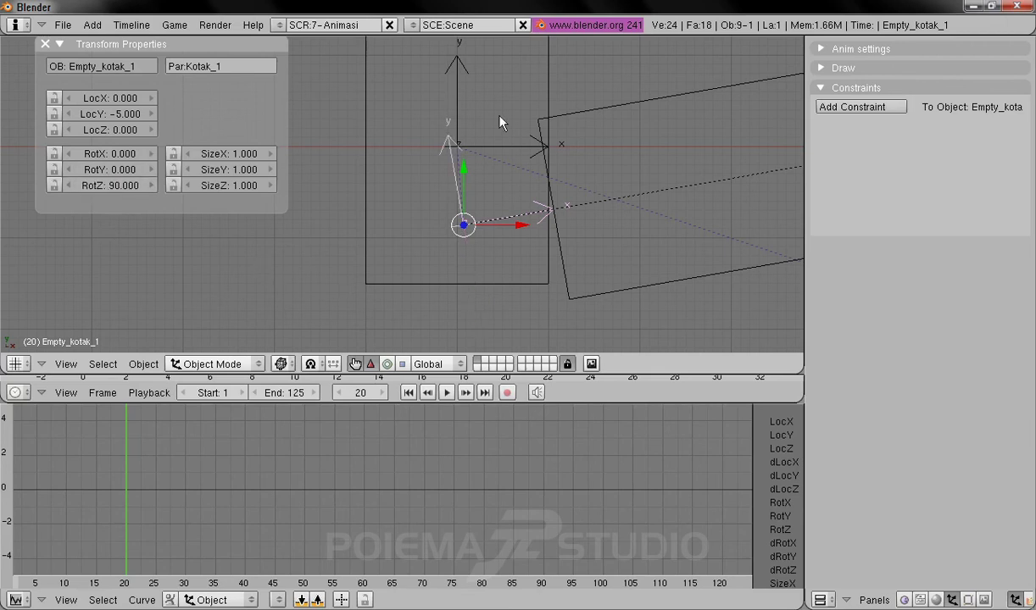
# Step: Advance frame by frame to frame 24 to compare Empty_kotak_1's axes with the world empty's axes
pyautogui.click(382, 395)
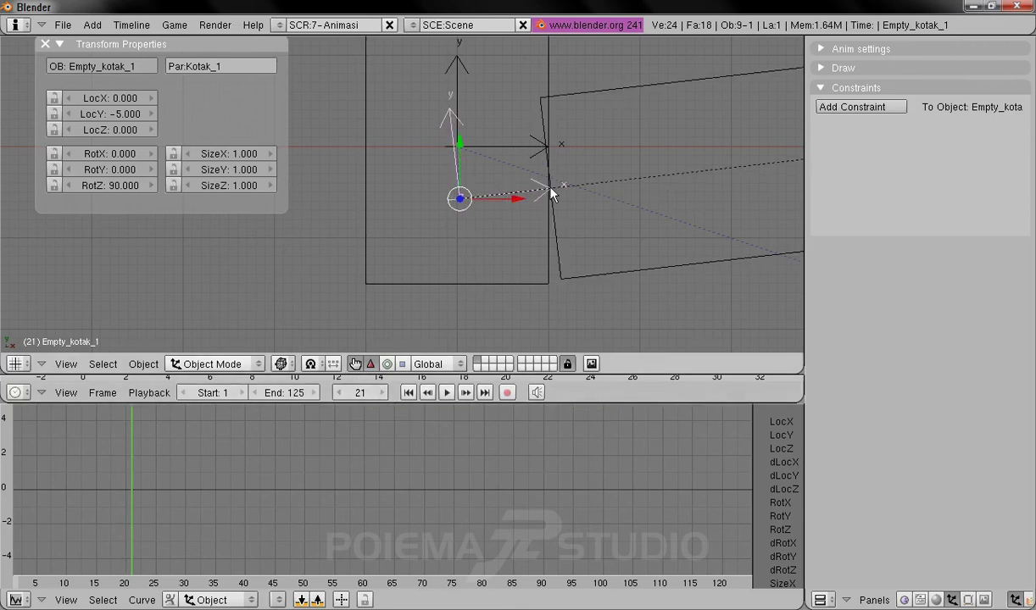
pyautogui.keyDown('shift'); pyautogui.moveTo(470, 100); pyautogui.dragTo(480, 139, button='middle'); pyautogui.keyUp('shift')
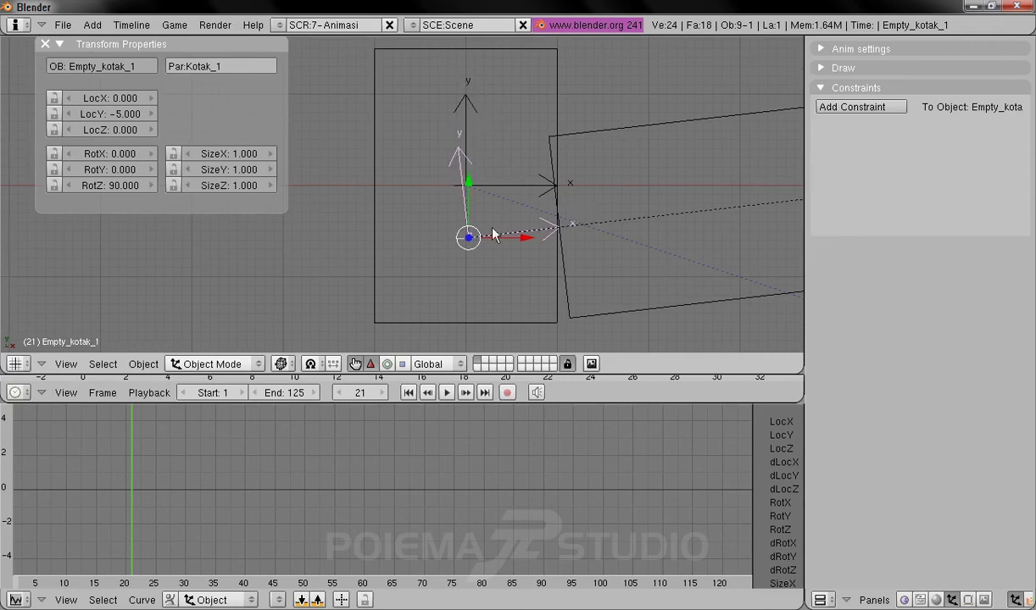
pyautogui.click(382, 393)
pyautogui.click(383, 393)
pyautogui.click(382, 393)
# Step: Replay the animation from frame 1 with all the boxes in view, and stop it
pyautogui.scroll(-5, 577, 216)
pyautogui.click(407, 393)
pyautogui.keyDown('shift'); pyautogui.moveTo(617, 282); pyautogui.dragTo(584, 218, button='middle'); pyautogui.keyUp('shift')
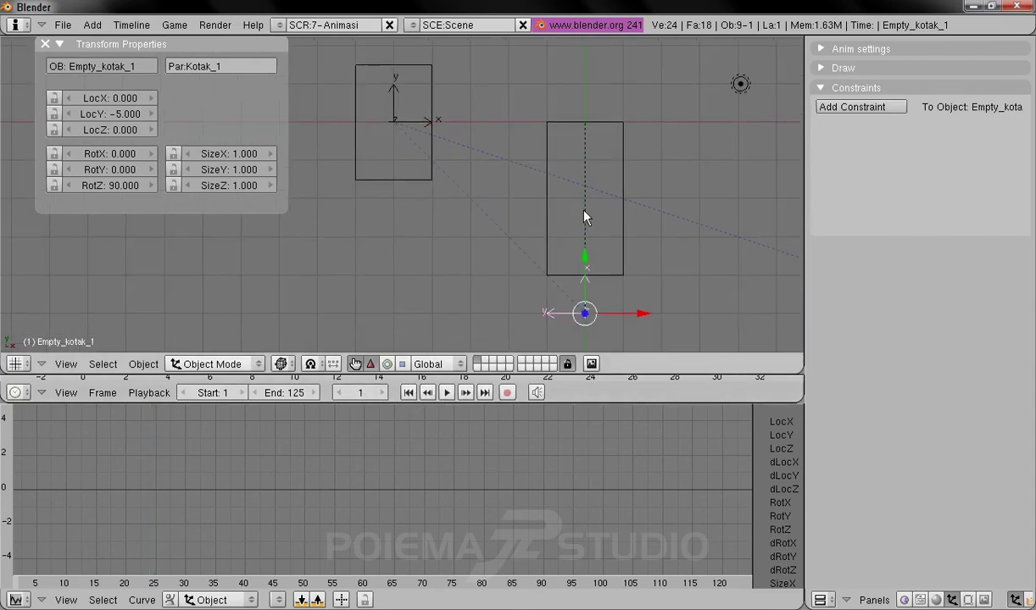
pyautogui.scroll(-2, 604, 229)
pyautogui.click(447, 393)
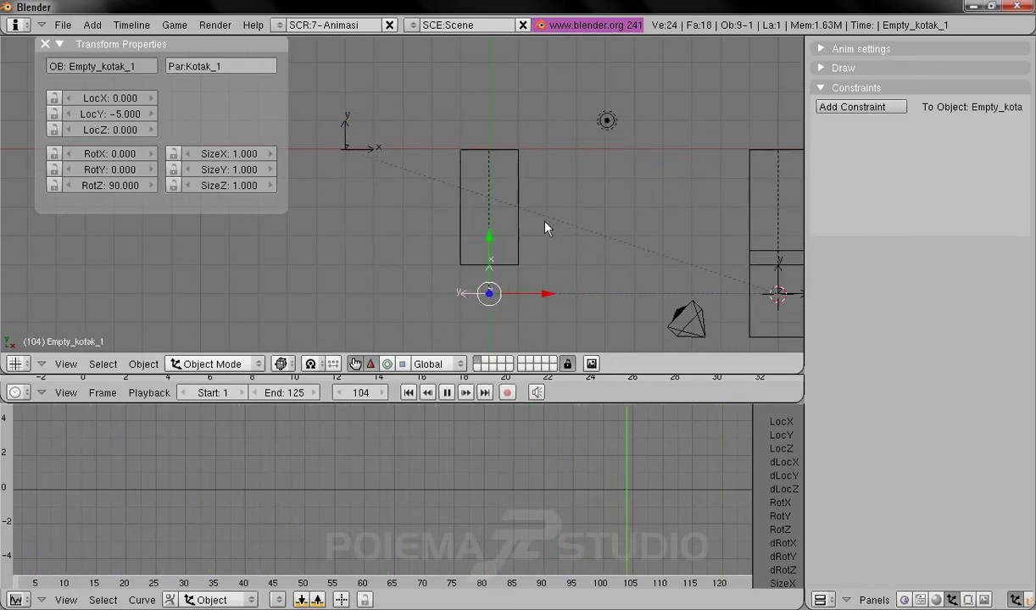
pyautogui.click(447, 392)
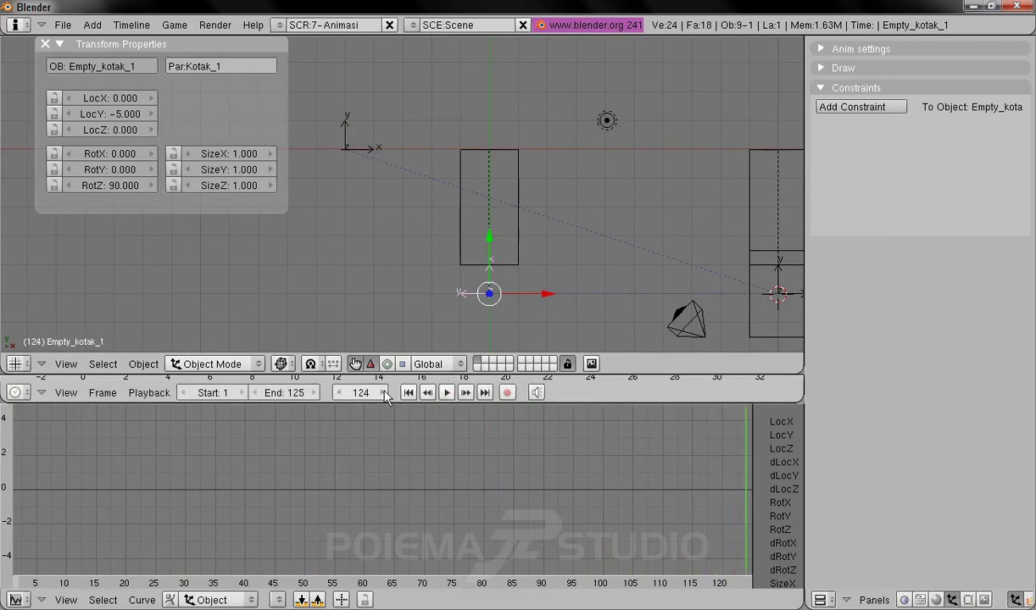
# Step: Go to frame 74 and examine the axes of the two box empties at the second handover
pyautogui.keyDown('shift'); pyautogui.moveTo(619, 283); pyautogui.dragTo(511, 282, button='middle'); pyautogui.keyUp('shift')
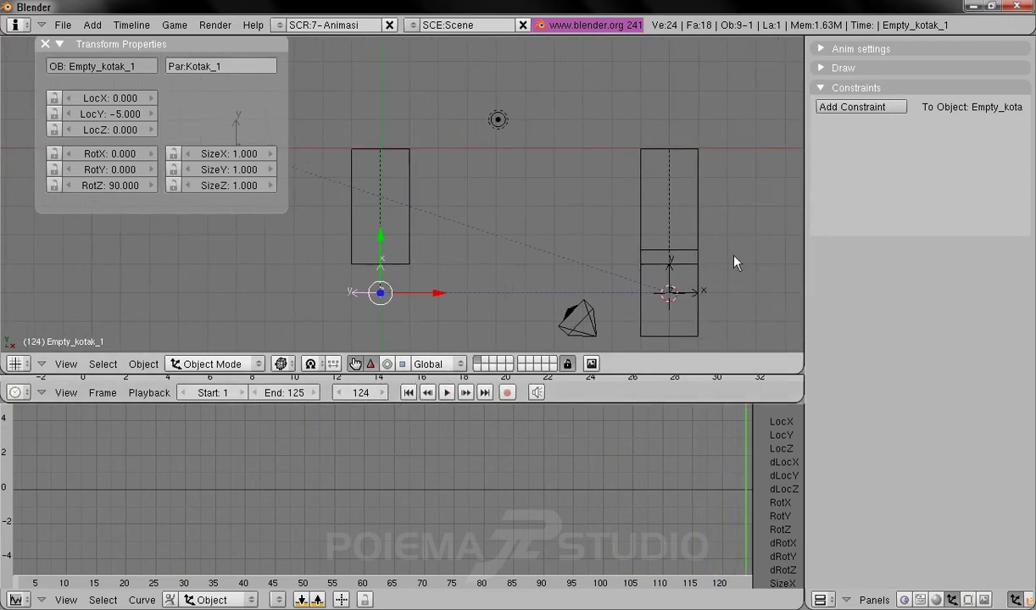
pyautogui.click(340, 394)
pyautogui.click(340, 394)
pyautogui.click(340, 393)
pyautogui.click(340, 394)
pyautogui.click(340, 393)
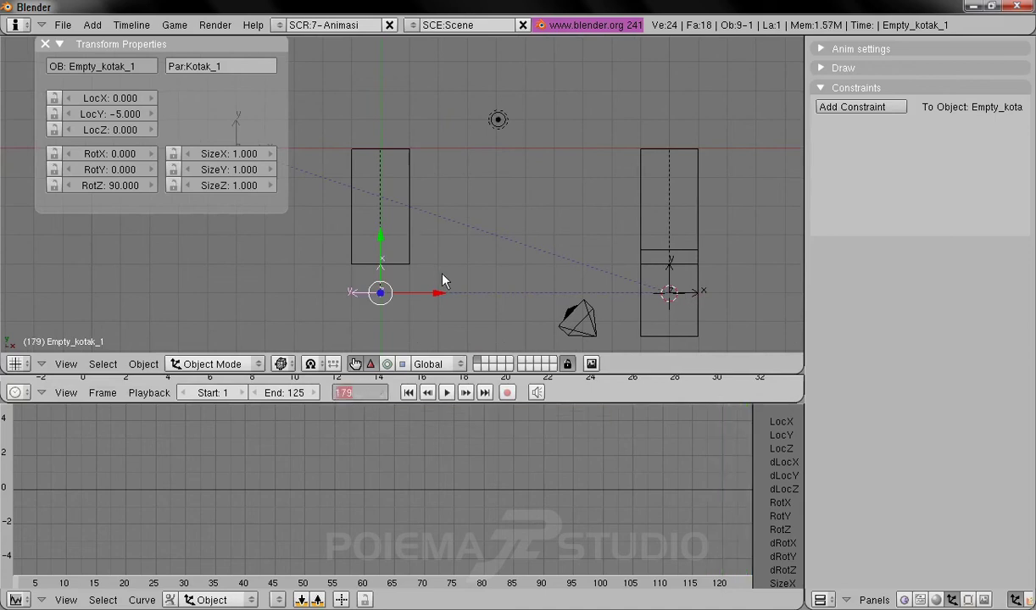
pyautogui.write('74')
pyautogui.press('Return')
pyautogui.scroll(8, 620, 219)
pyautogui.scroll(-3, 620, 218)
pyautogui.scroll(2, 620, 218)
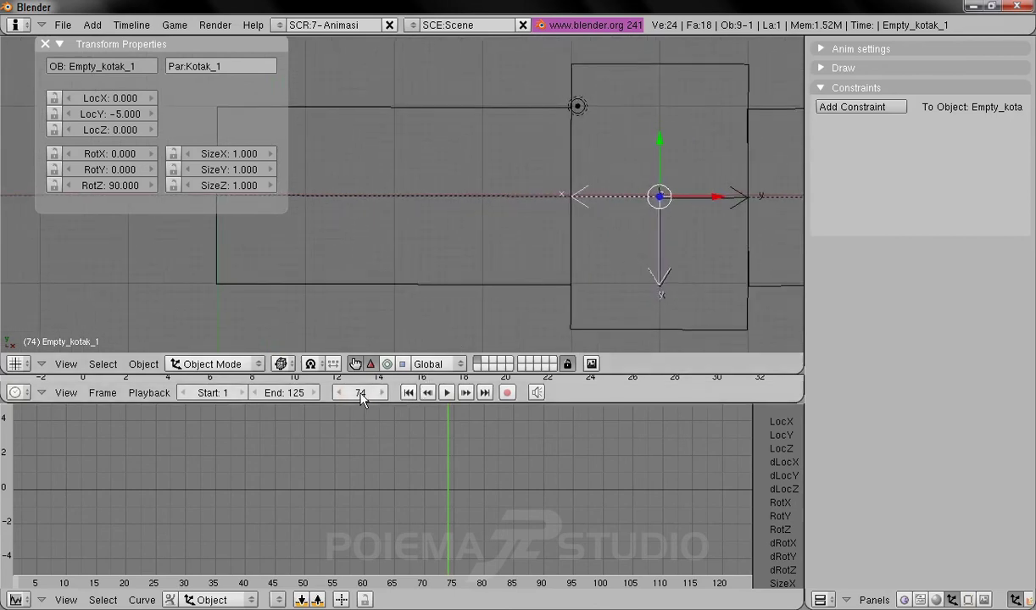
# Step: Go back to frame 70 and set Empty_kotak_2's Z rotation to -90
pyautogui.click(338, 394)
pyautogui.click(337, 394)
pyautogui.click(337, 394)
pyautogui.click(337, 394)
pyautogui.keyDown('shift'); pyautogui.moveTo(658, 293); pyautogui.dragTo(566, 237, button='middle'); pyautogui.keyUp('shift')
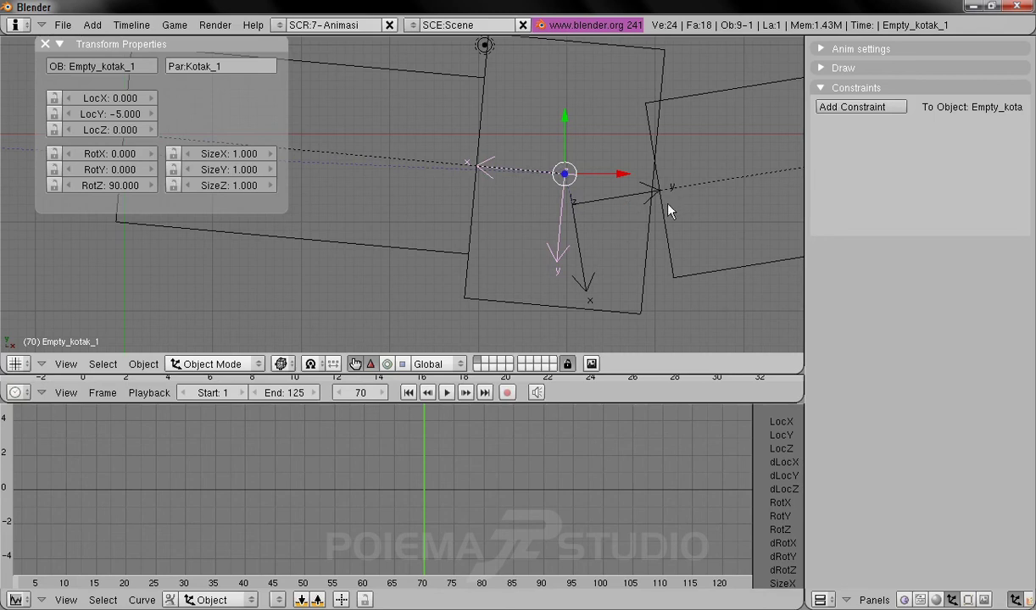
pyautogui.rightClick(591, 292)
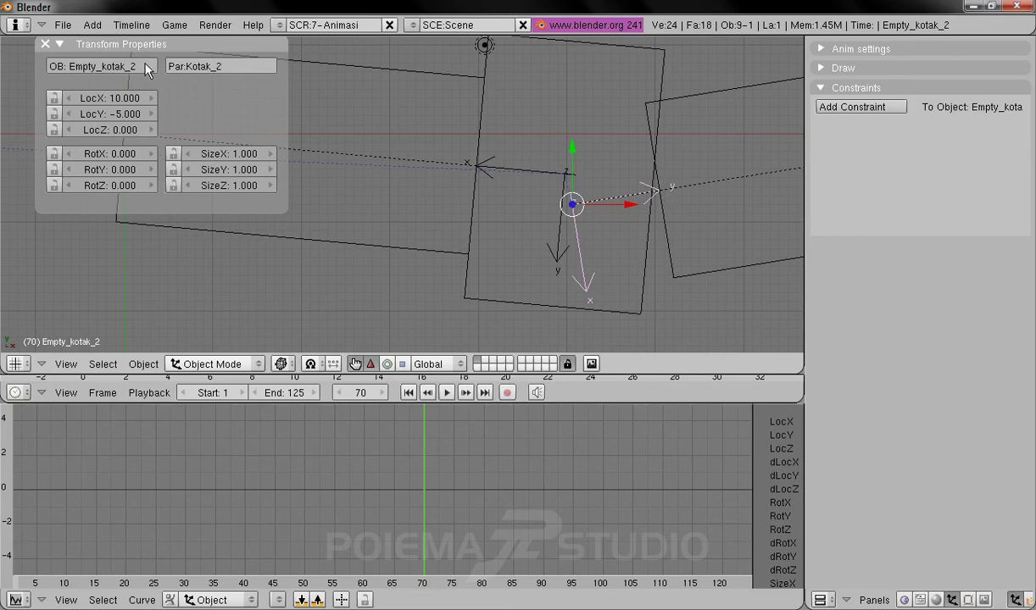
pyautogui.click(117, 187)
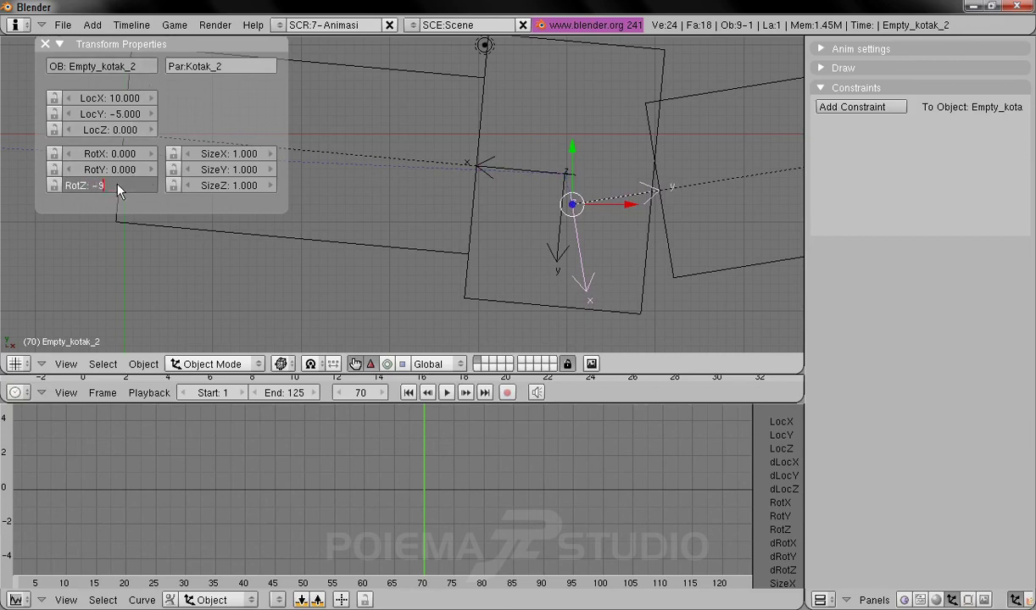
pyautogui.press('Return')
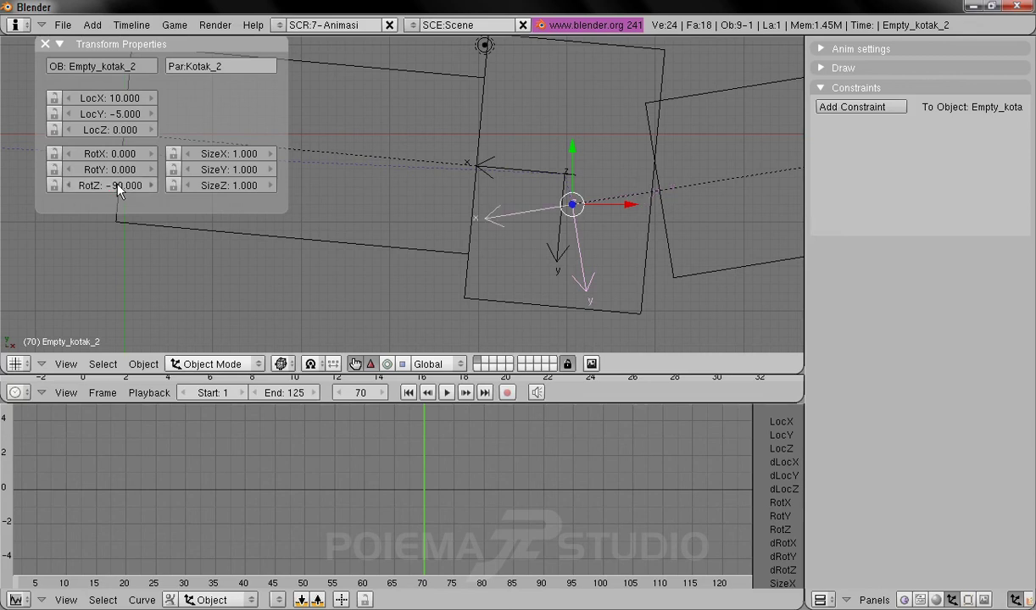
# Step: Compare the axes of Empty_kotak_1 and Empty_kotak_2, and replay the animation from frame 1 with nothing selected
pyautogui.moveTo(555, 210); pyautogui.dragTo(523, 234, button='middle')
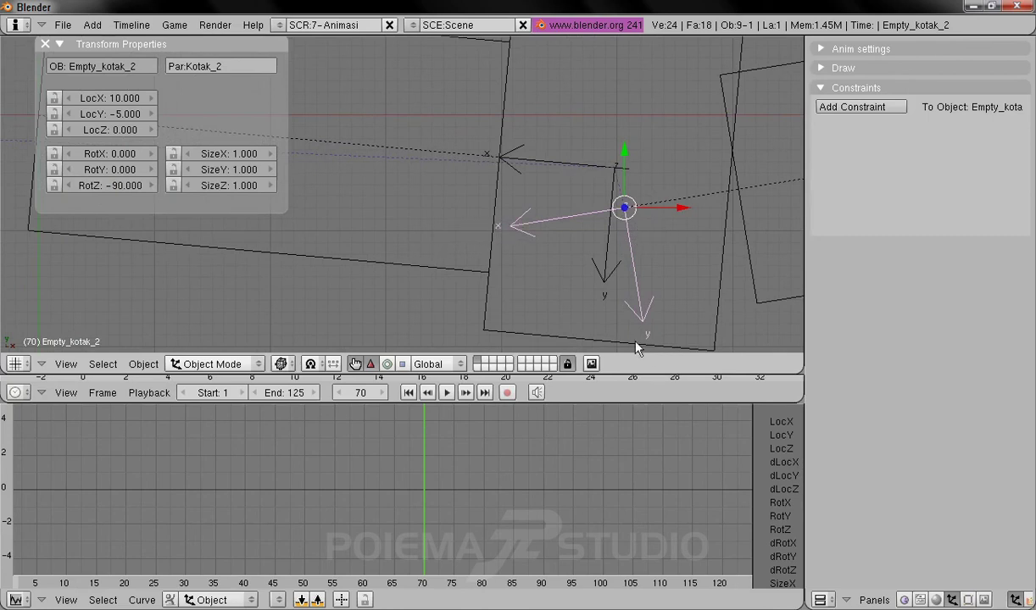
pyautogui.rightClick(609, 285)
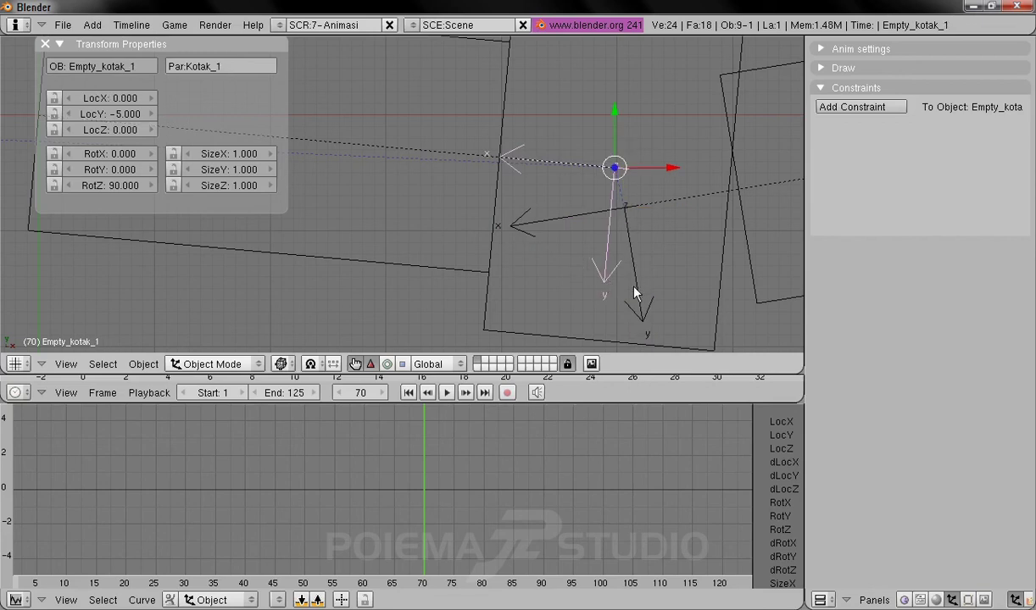
pyautogui.click(408, 394)
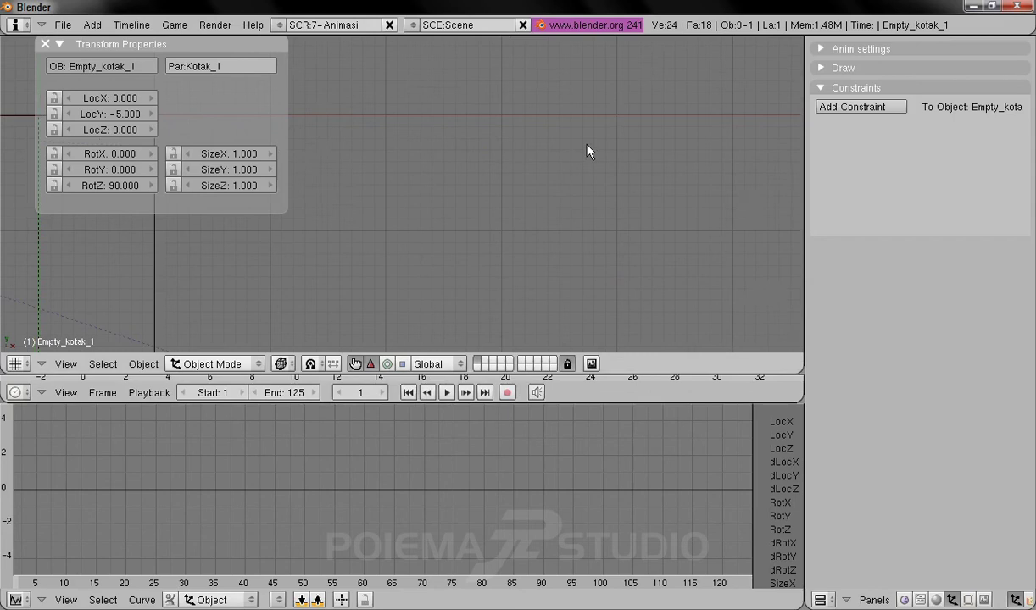
pyautogui.scroll(-5, 539, 152)
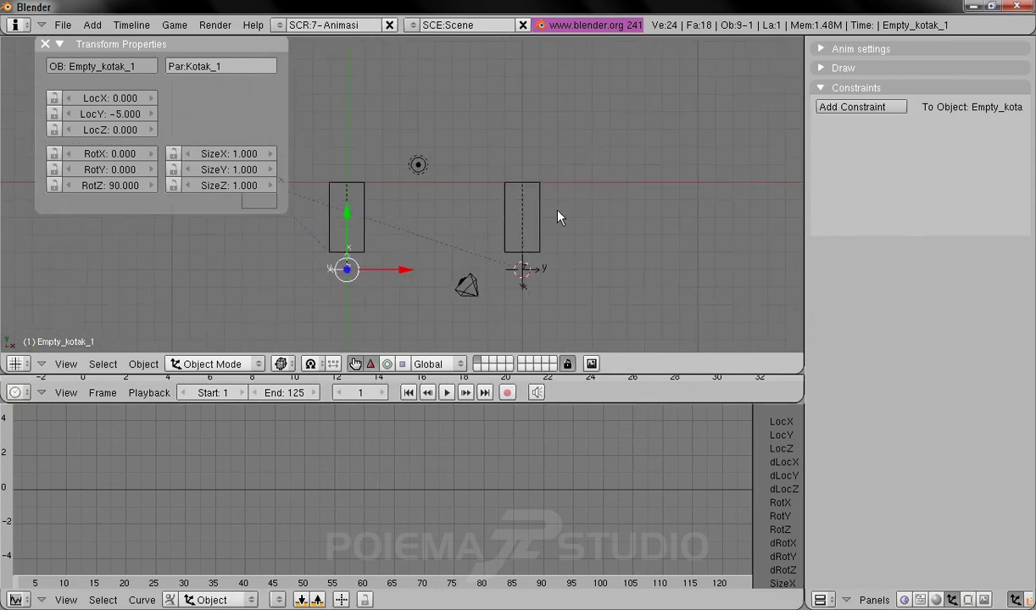
pyautogui.keyDown('shift'); pyautogui.moveTo(508, 215); pyautogui.dragTo(571, 206, button='middle'); pyautogui.keyUp('shift')
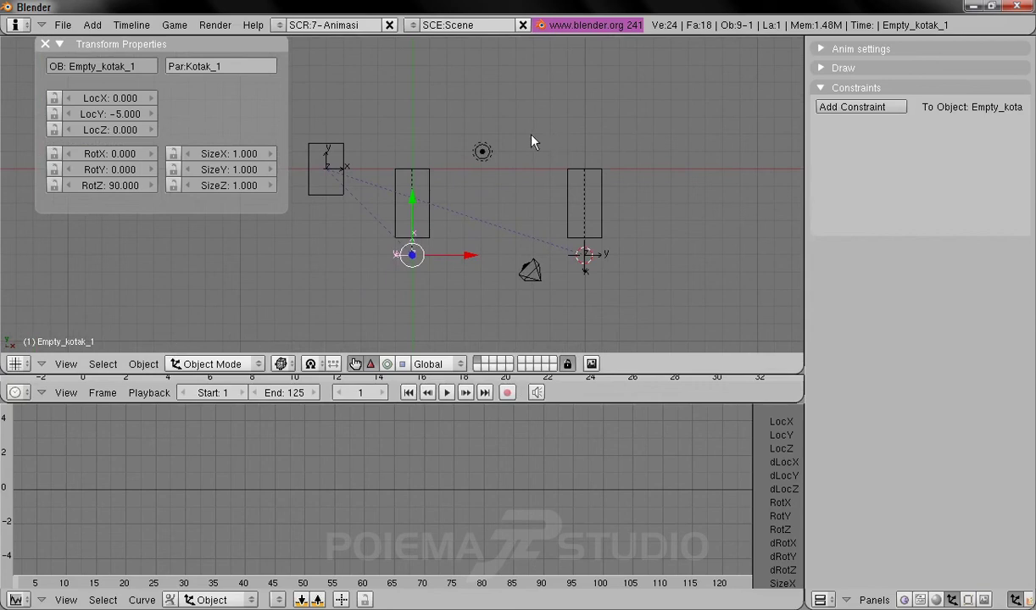
pyautogui.press('a')
pyautogui.moveTo(578, 157); pyautogui.dragTo(633, 155, button='middle')
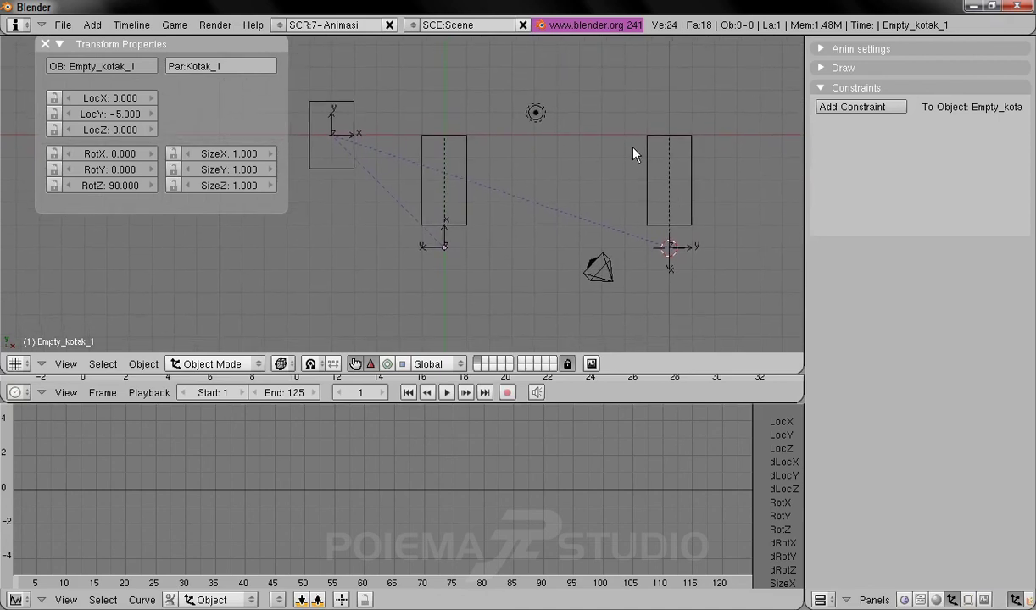
pyautogui.click(447, 393)
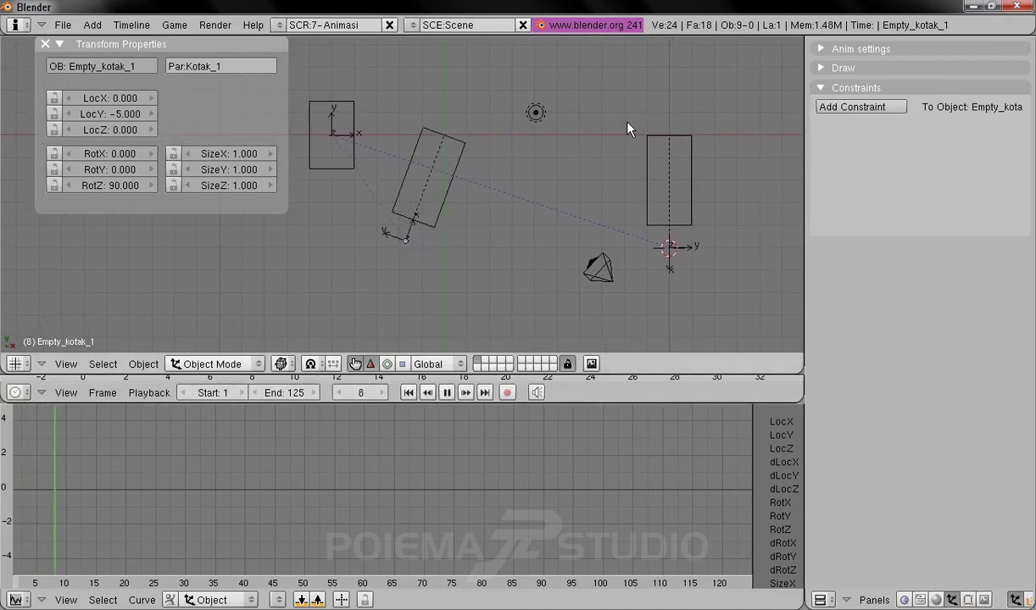